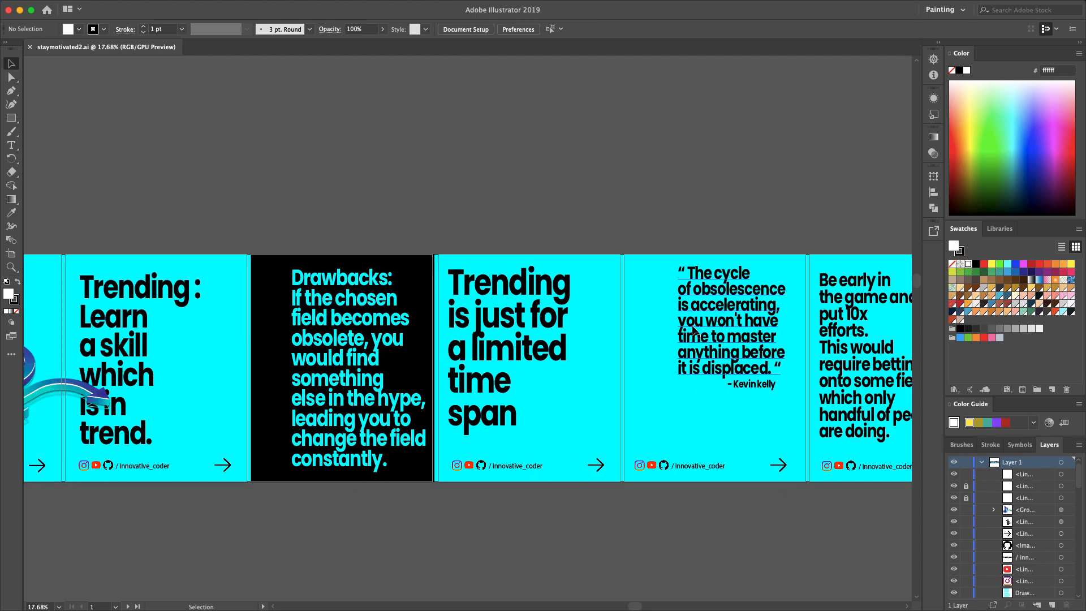
# Step: Delete the text and illustrations from the first four slides, keeping the backgrounds, social handles and arrows
pyautogui.hscroll(-4, 633, 251)
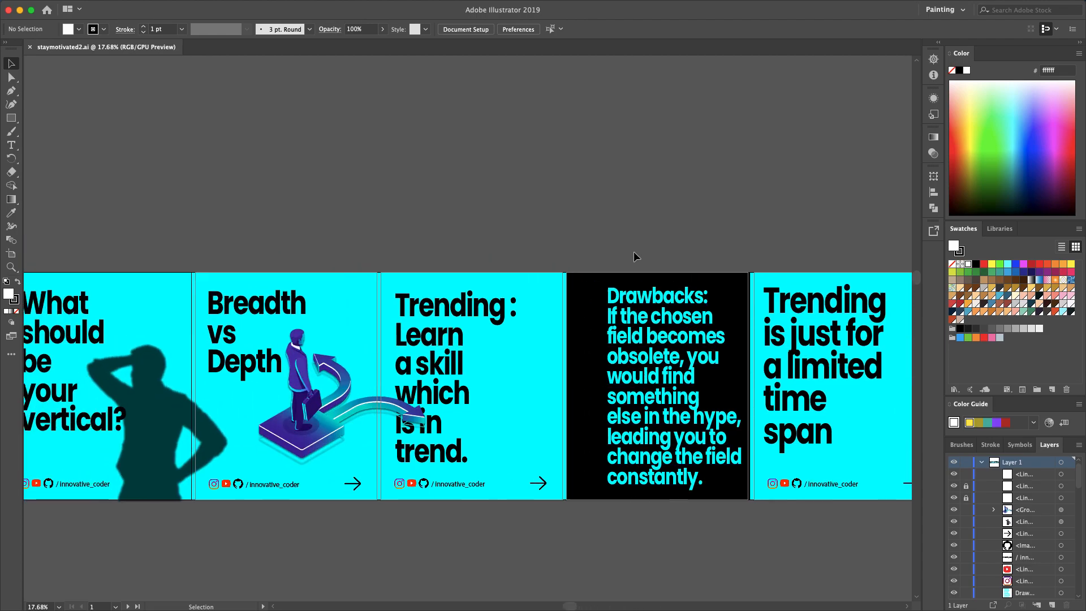
pyautogui.scroll(1, 633, 251)
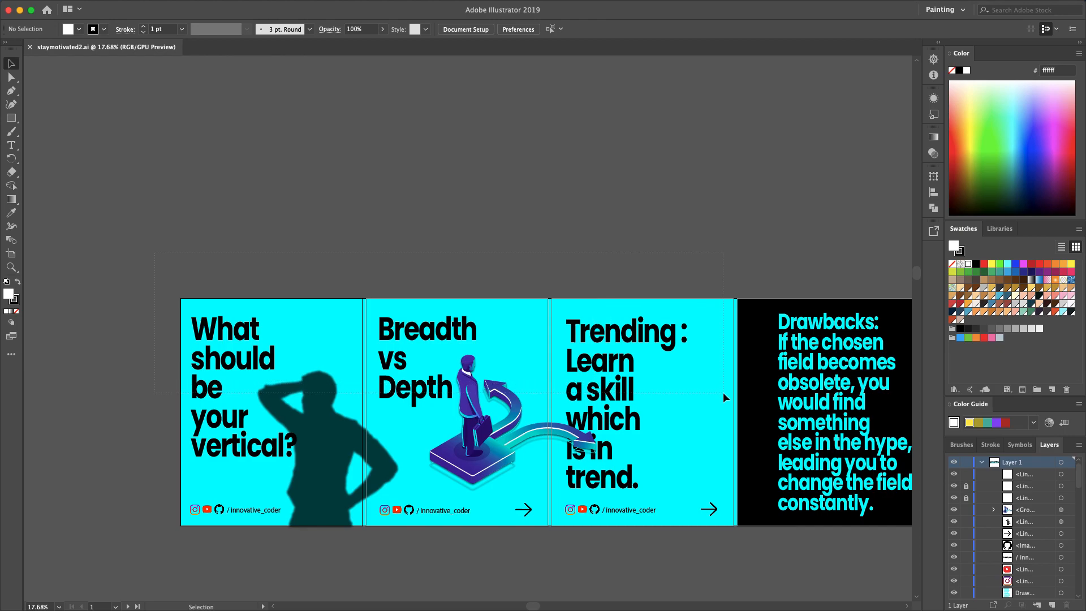
pyautogui.moveTo(723, 392); pyautogui.dragTo(856, 425)
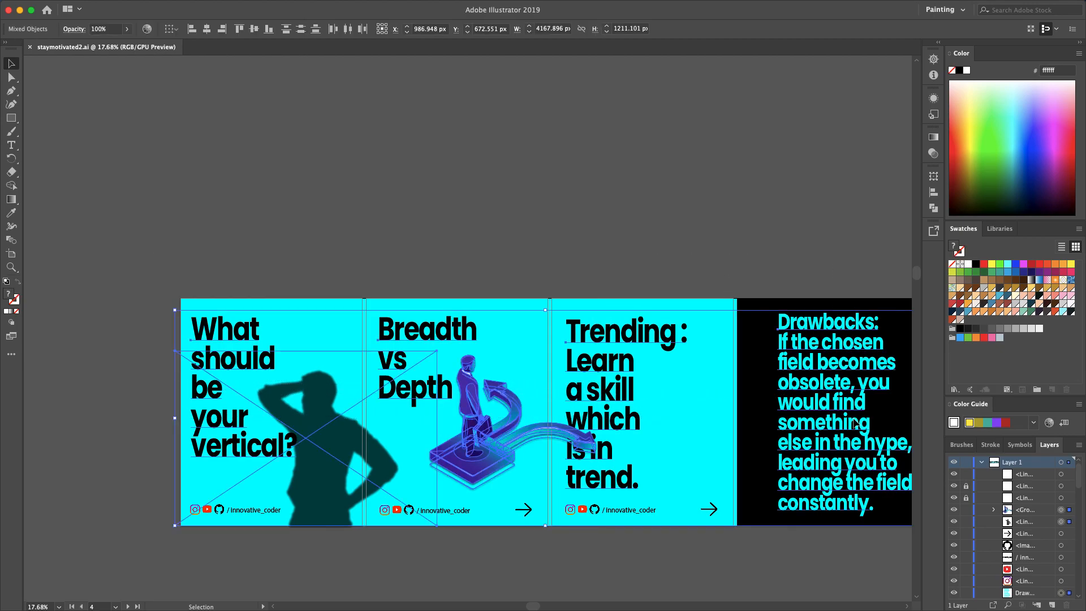
pyautogui.hscroll(6, 855, 424)
pyautogui.scroll(-1, 855, 425)
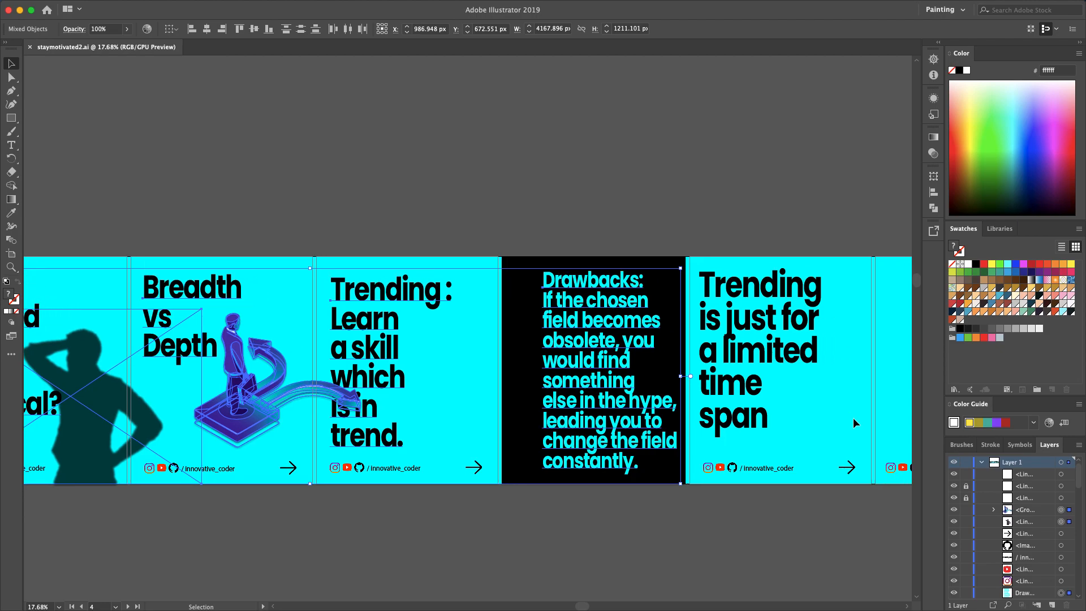
pyautogui.hscroll(1, 853, 423)
pyautogui.press('Delete')
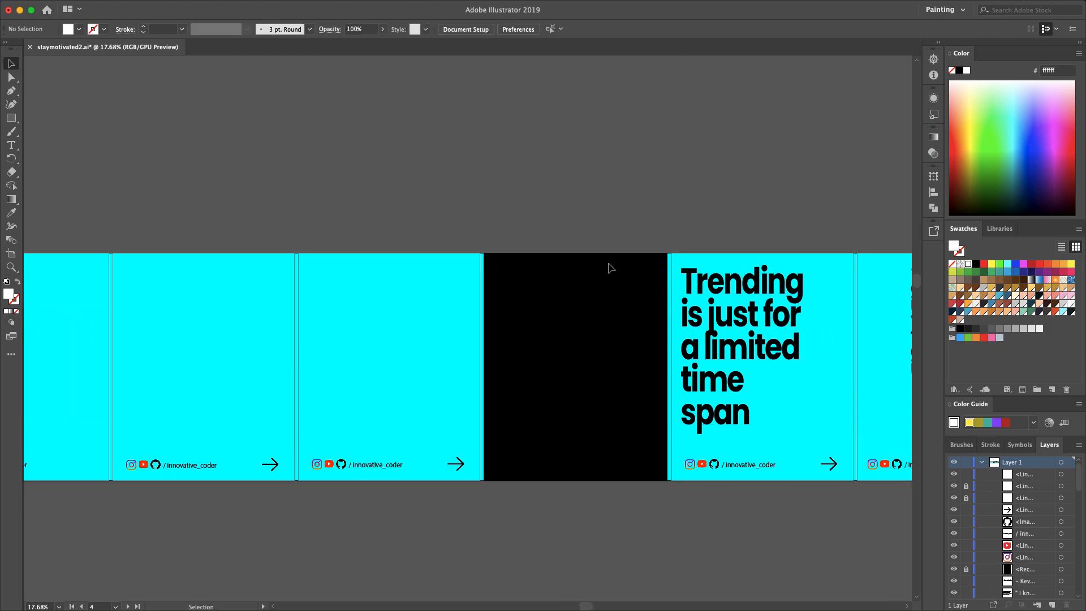
# Step: Delete the main text from the cyan slides after the black slide, keeping their social handles and arrows
pyautogui.hscroll(4, 525, 260)
pyautogui.scroll(1, 525, 260)
pyautogui.moveTo(454, 262); pyautogui.dragTo(915, 419)
pyautogui.press('Delete')
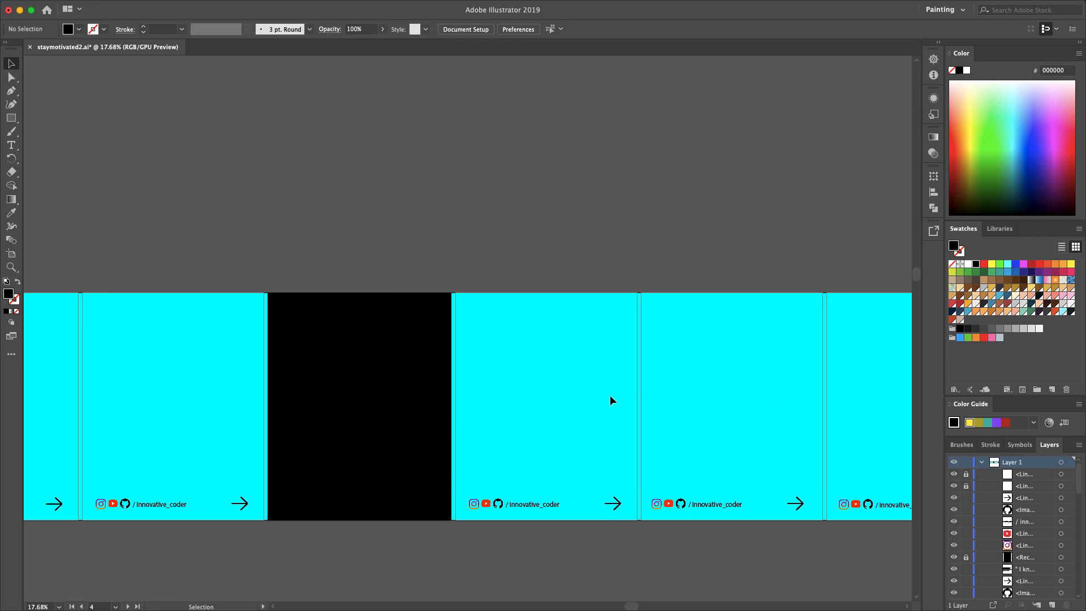
pyautogui.hscroll(8, 610, 395)
pyautogui.hscroll(-20, 610, 401)
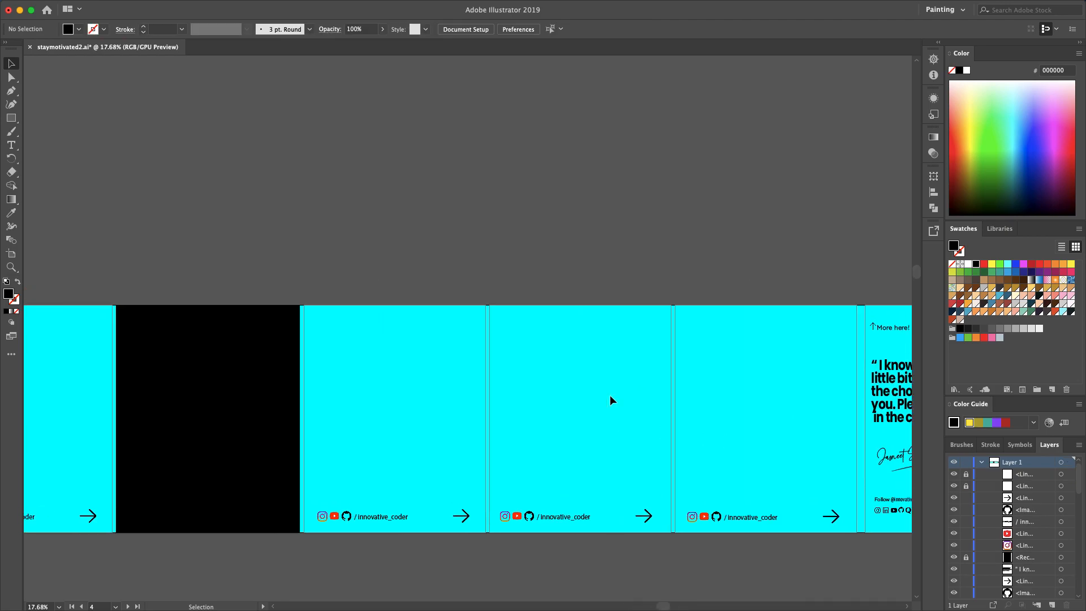
pyautogui.scroll(3, 609, 400)
pyautogui.hscroll(-8, 611, 400)
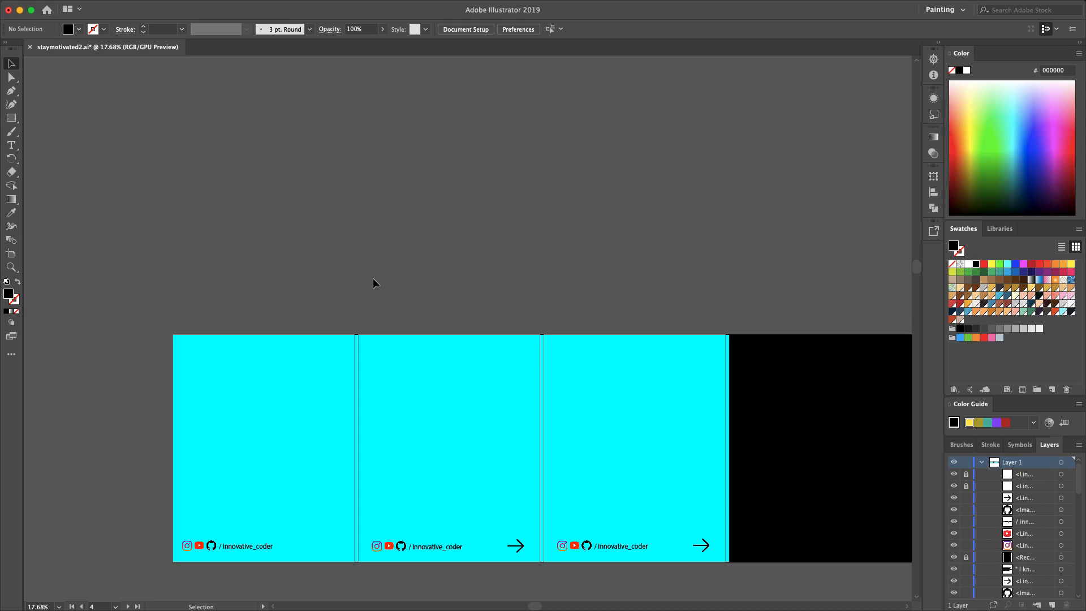
# Step: Create a new document 1024 px wide and 1280 px high with 10 artboards
pyautogui.moveTo(69, 3)
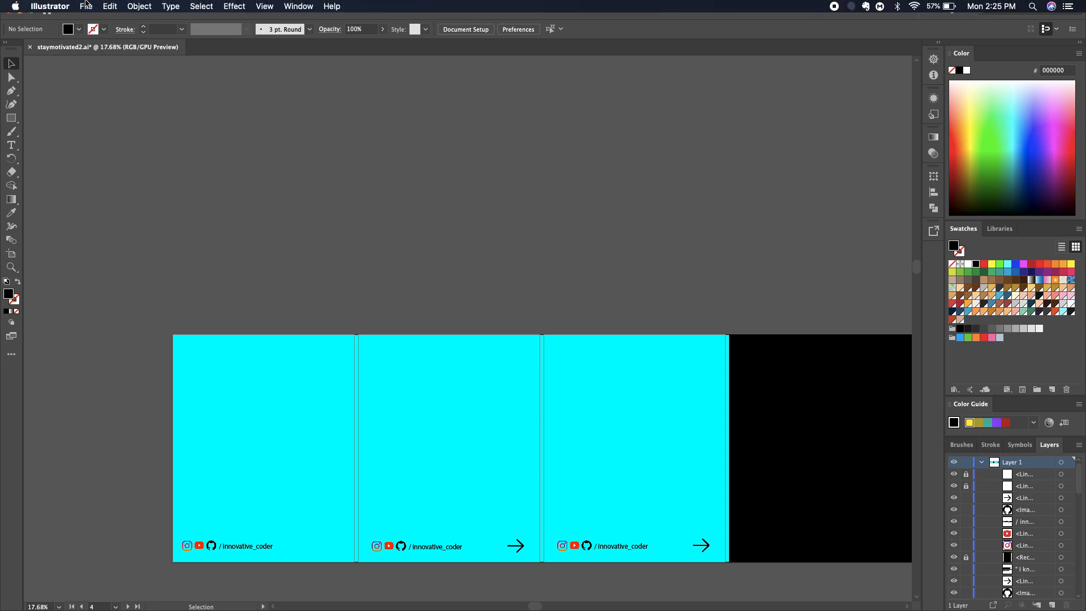
pyautogui.click(86, 7)
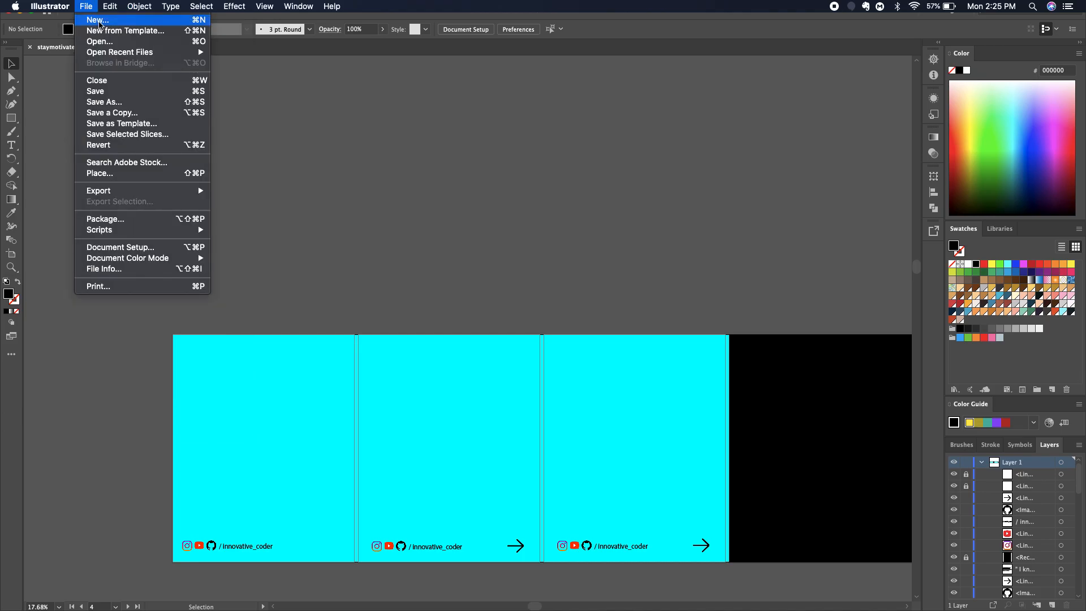
pyautogui.click(98, 21)
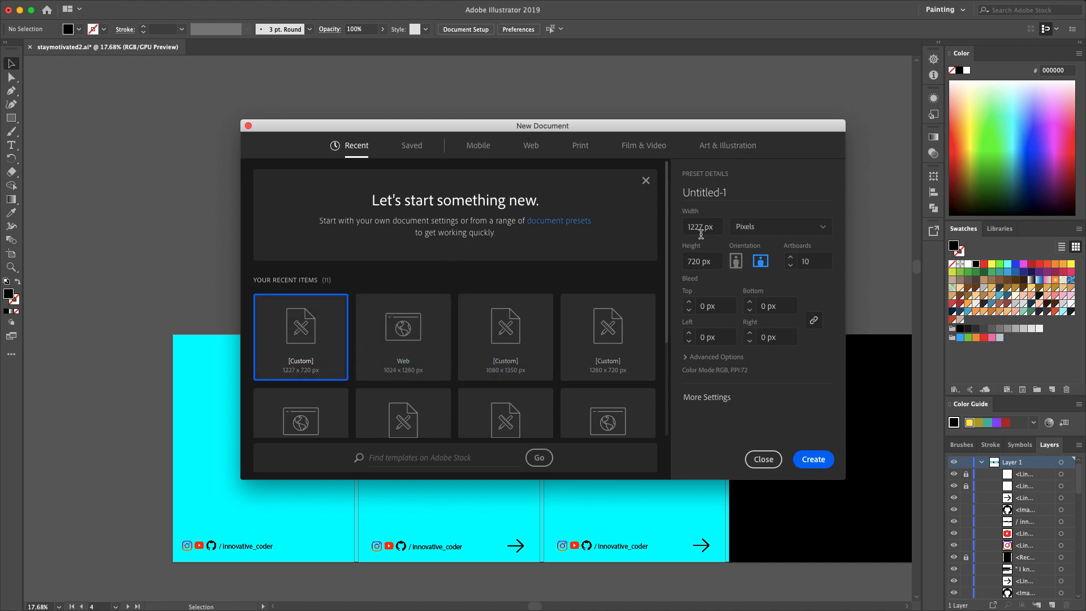
pyautogui.click(697, 227)
pyautogui.click(697, 227)
pyautogui.write('1024')
pyautogui.click(697, 261)
pyautogui.click(825, 458)
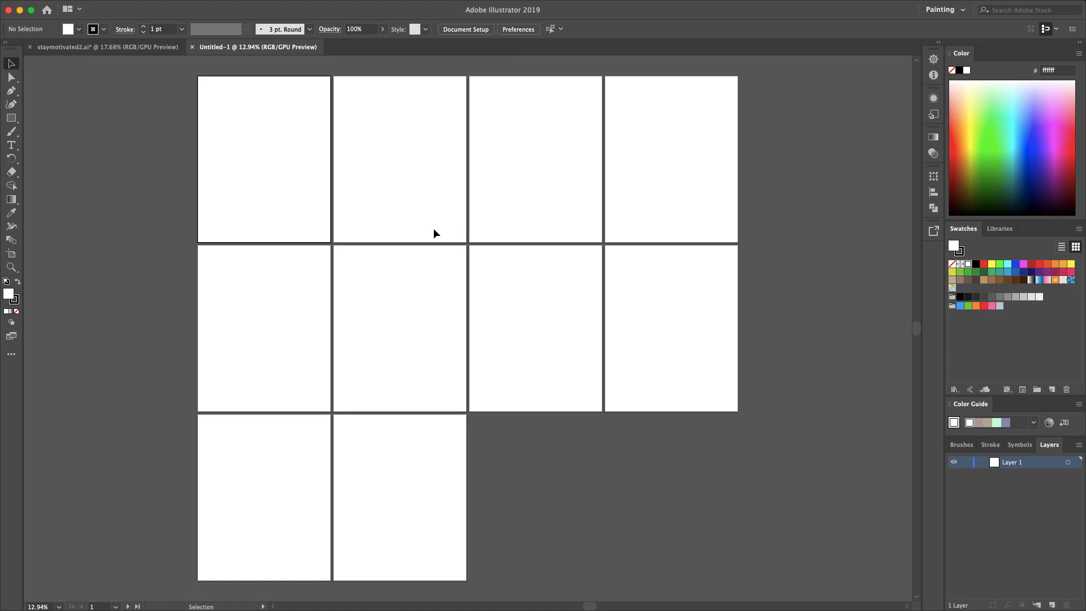
pyautogui.scroll(3, 416, 298)
pyautogui.click(358, 299)
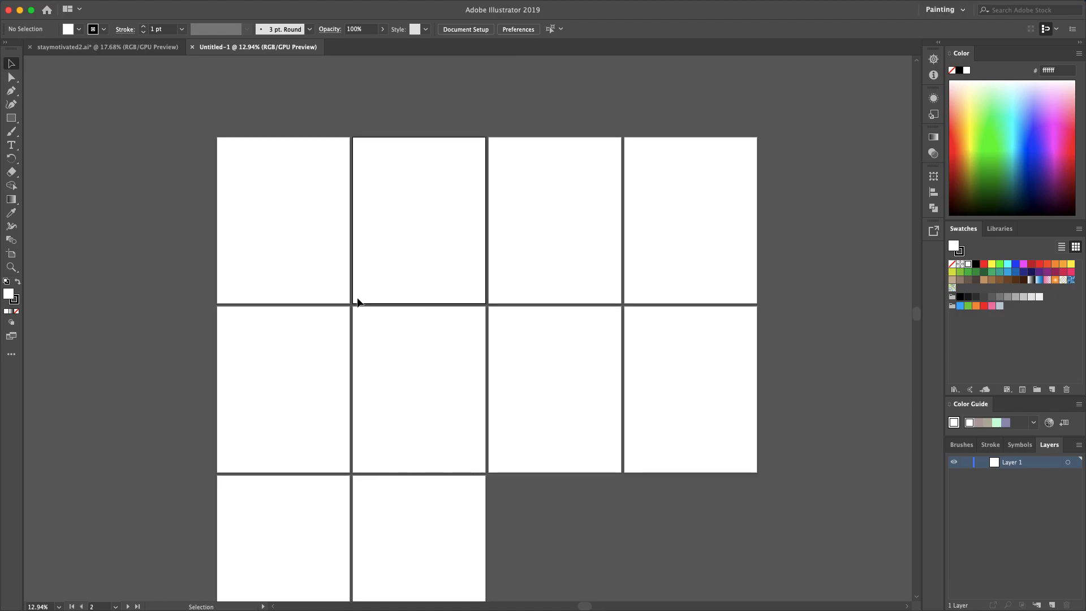
pyautogui.click(308, 266)
pyautogui.scroll(-1, 308, 267)
pyautogui.hscroll(2, 307, 268)
pyautogui.rightClick(358, 333)
pyautogui.click(217, 234)
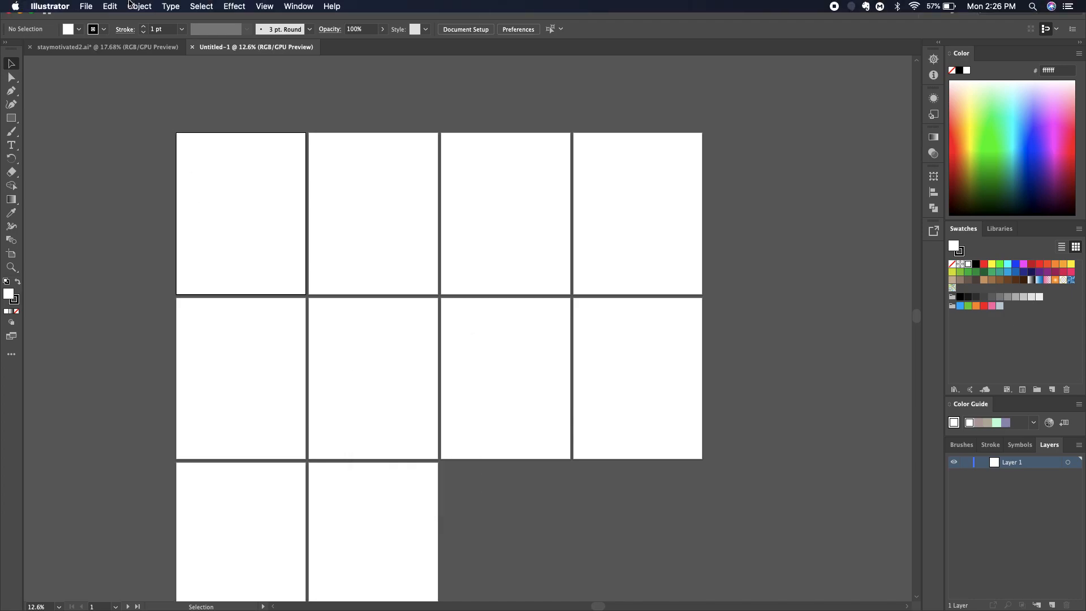
# Step: Review the General and Type options in the document setup
pyautogui.click(86, 5)
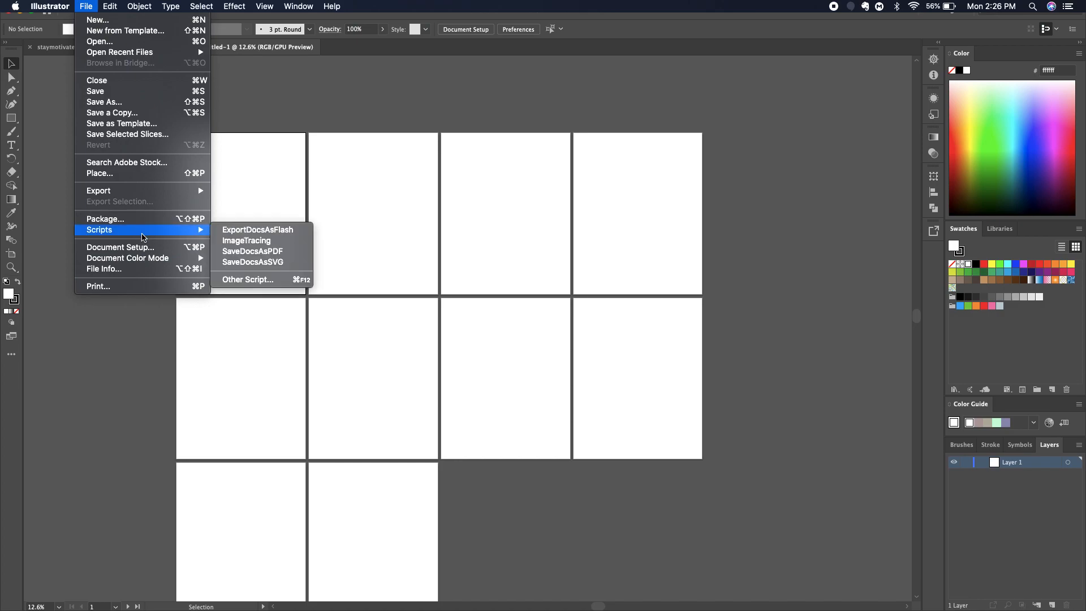
pyautogui.click(181, 247)
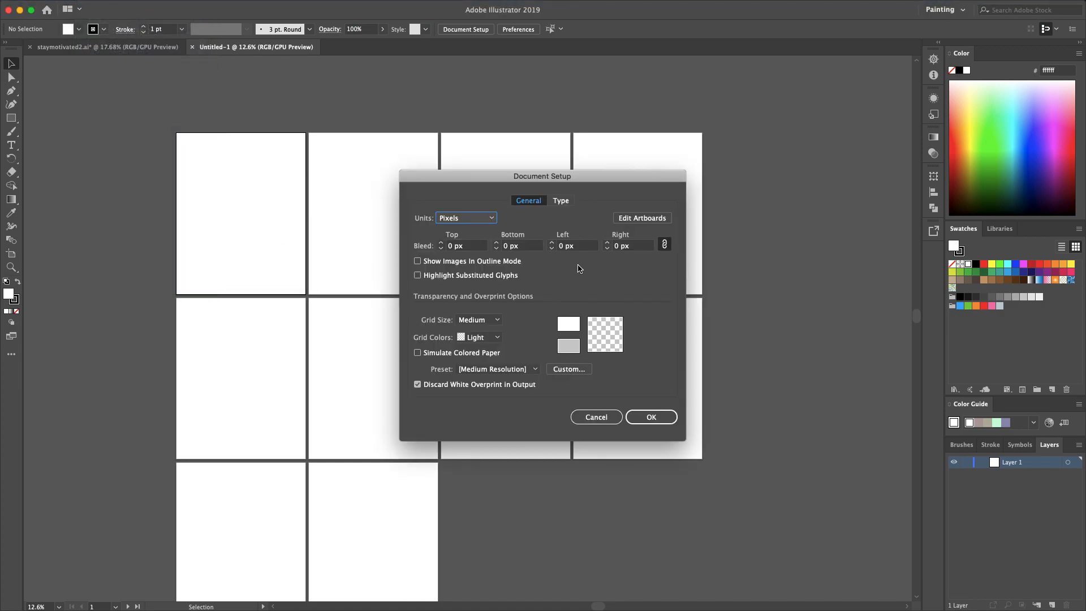
pyautogui.click(566, 203)
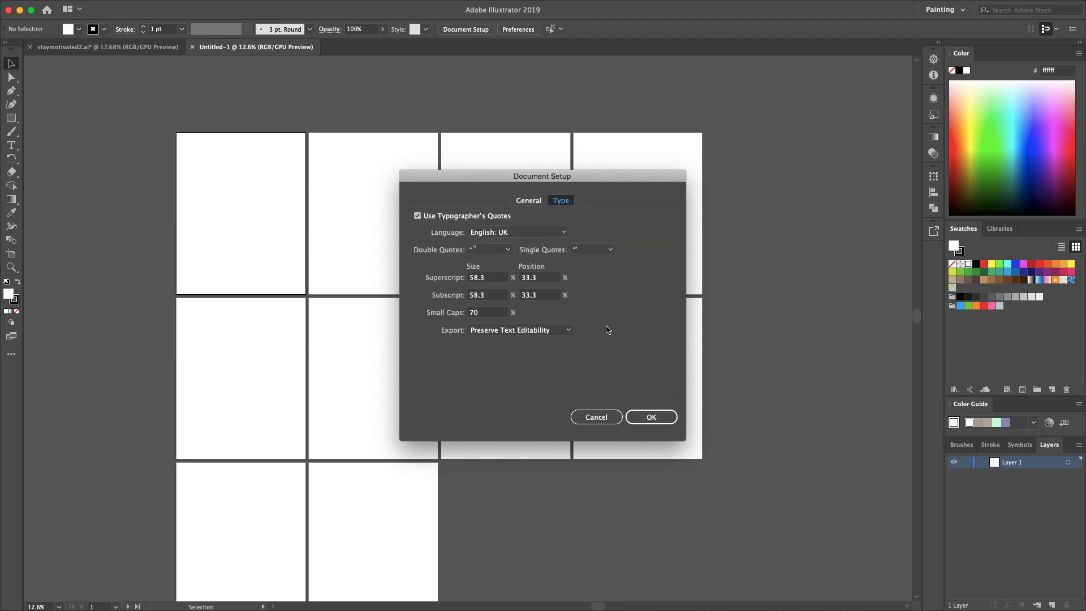
pyautogui.click(534, 202)
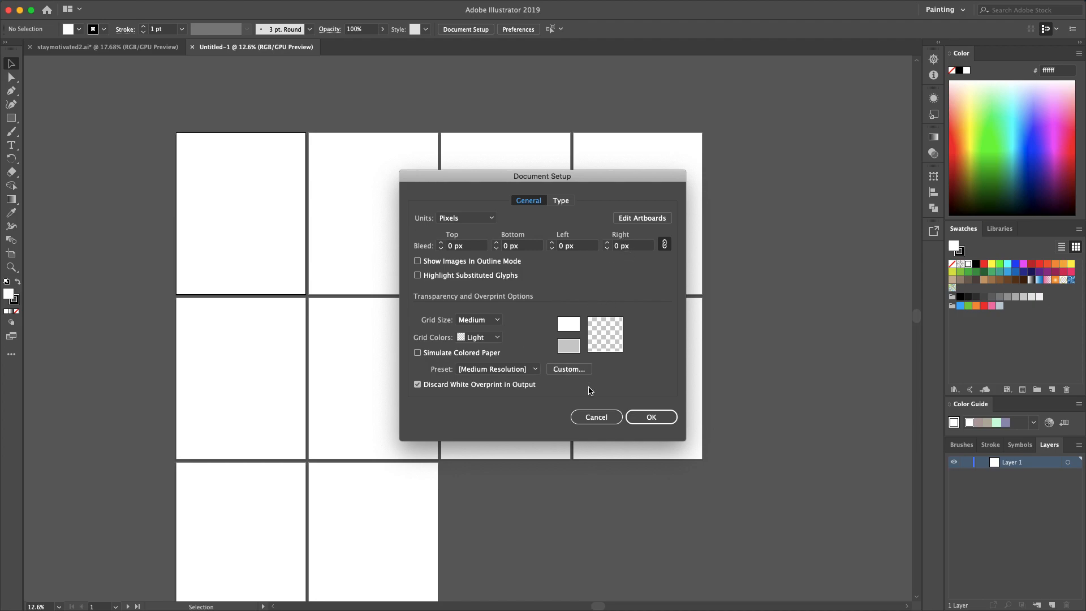
pyautogui.click(645, 412)
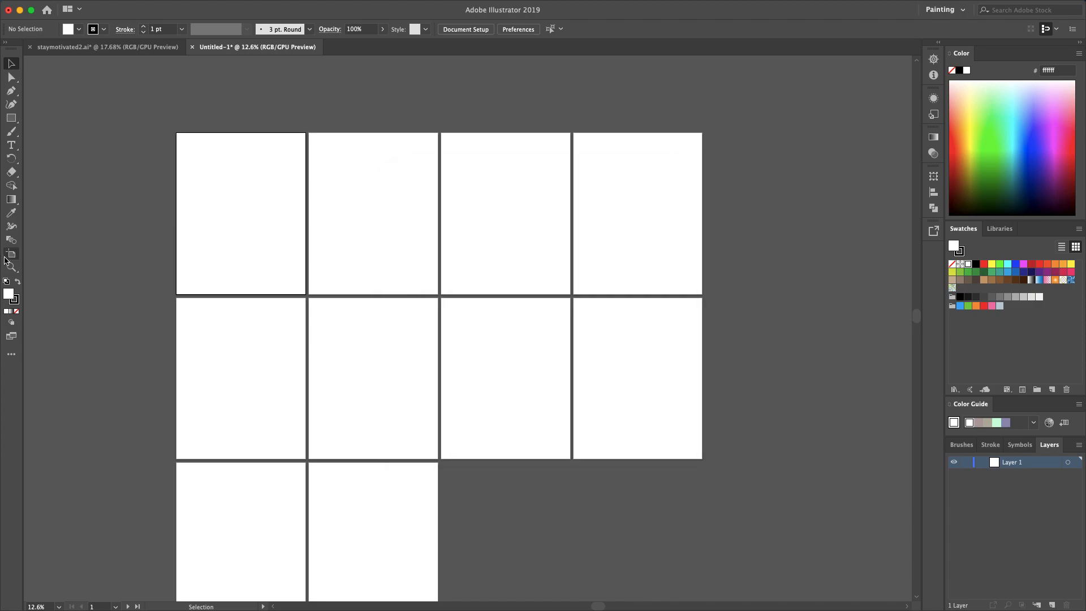
pyautogui.click(12, 255)
pyautogui.click(258, 342)
pyautogui.moveTo(131, 408); pyautogui.dragTo(688, 529)
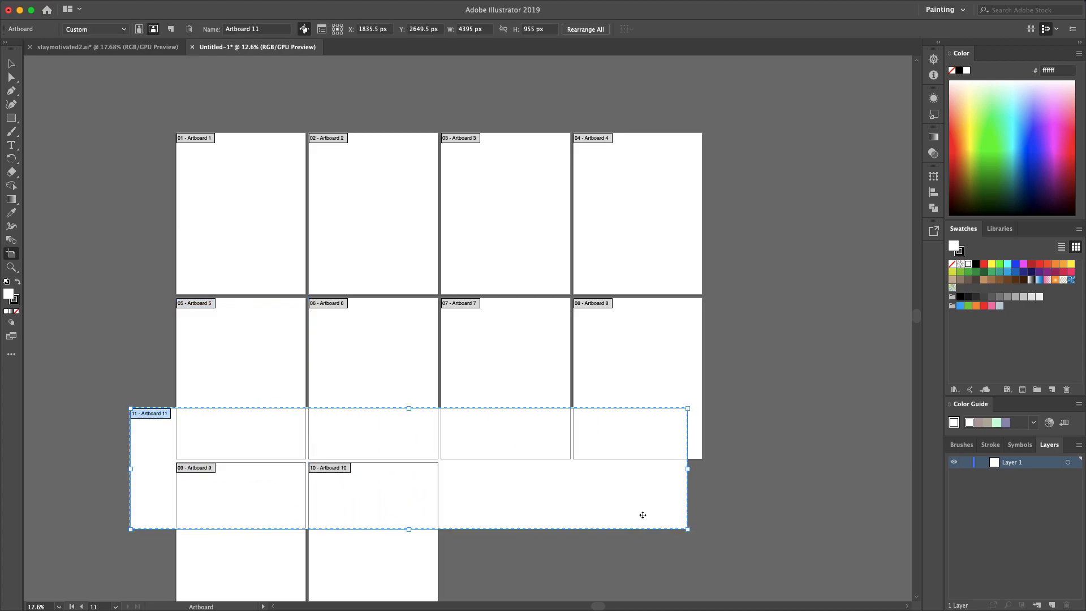
pyautogui.press('super+z')
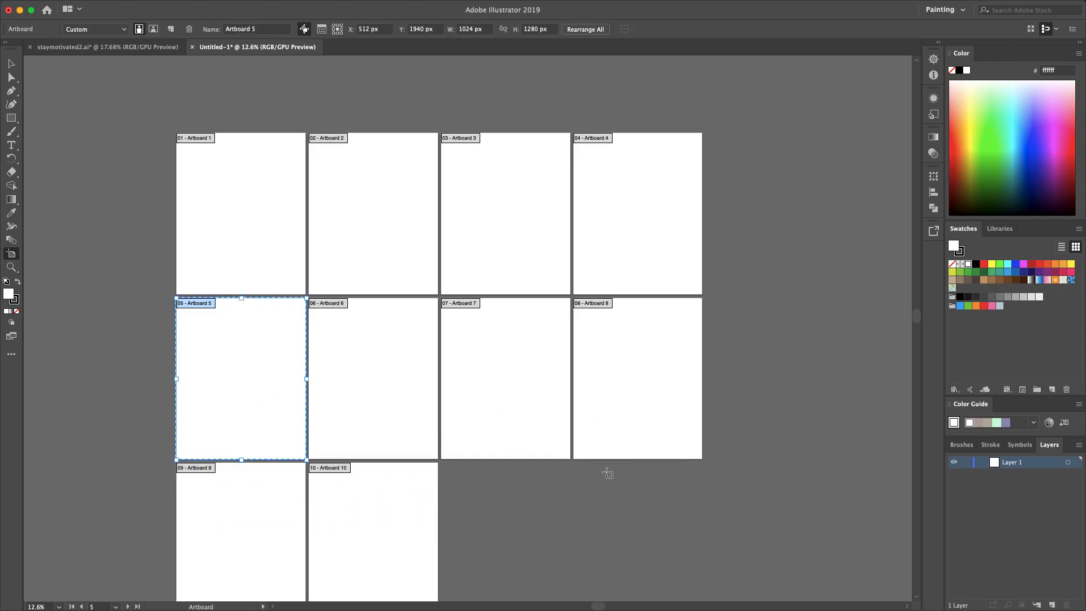
pyautogui.press('v')
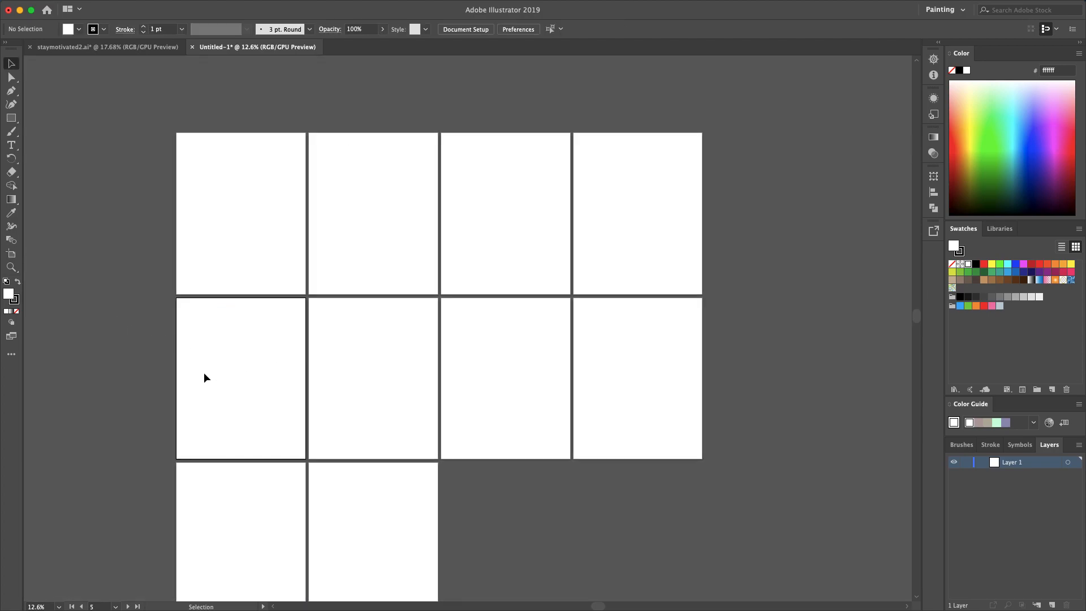
pyautogui.moveTo(84, 325); pyautogui.dragTo(741, 527)
pyautogui.scroll(-3, 741, 527)
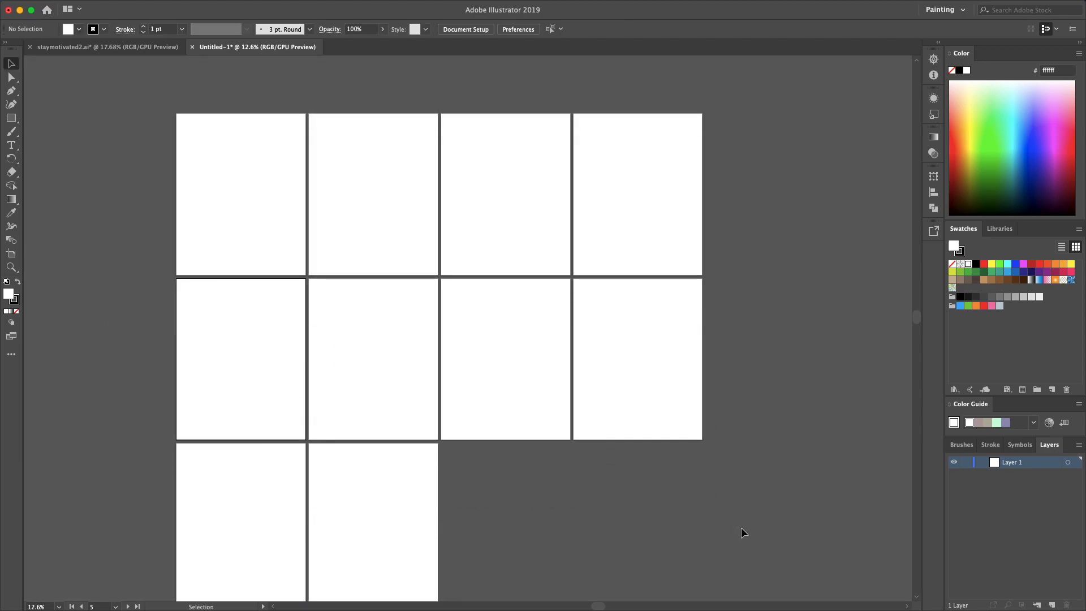
pyautogui.click(247, 334)
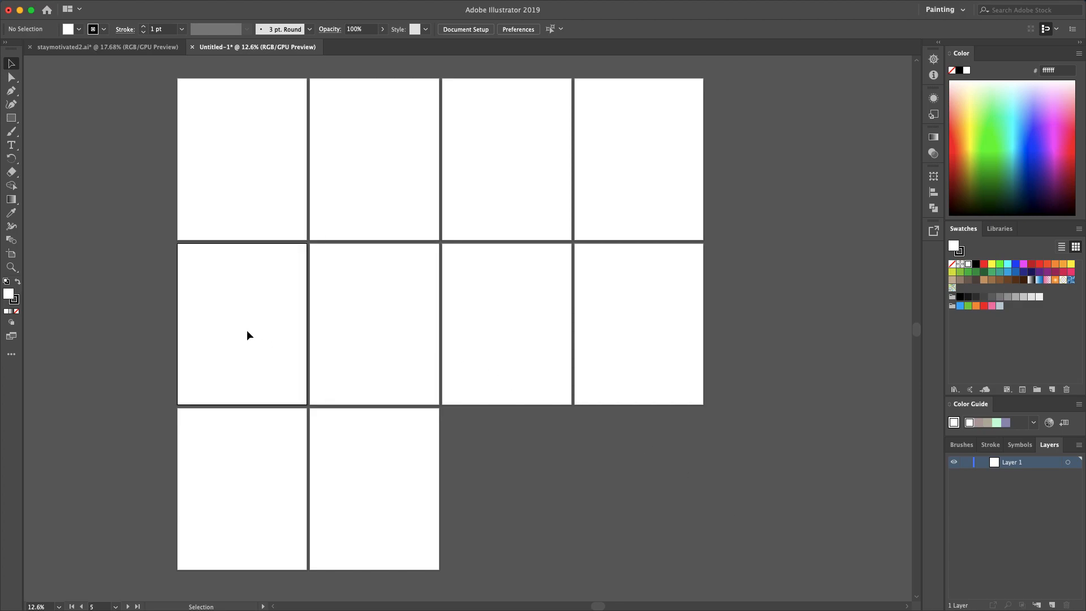
# Step: Select artboards 5 to 10 and move them together so that Artboard 5 continues the top row beside Artboard 4
pyautogui.click(11, 254)
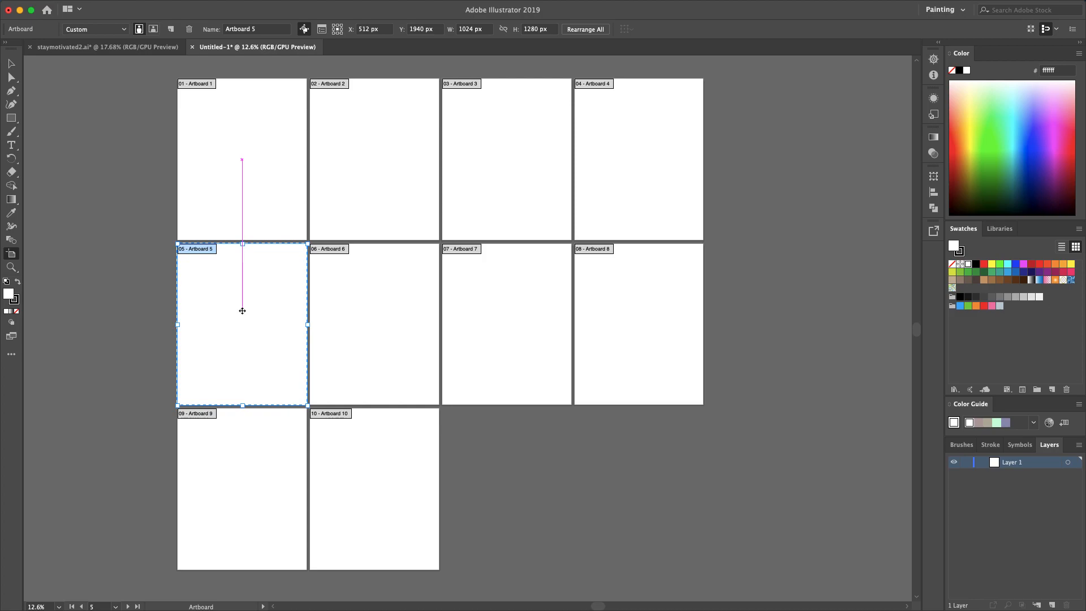
pyautogui.keyDown('shift'); pyautogui.click(372, 459); pyautogui.keyUp('shift')
pyautogui.keyDown('shift'); pyautogui.click(385, 368); pyautogui.keyUp('shift')
pyautogui.keyDown('shift'); pyautogui.click(512, 337); pyautogui.keyUp('shift')
pyautogui.keyDown('shift'); pyautogui.click(650, 337); pyautogui.keyUp('shift')
pyautogui.keyDown('shift'); pyautogui.click(253, 456); pyautogui.keyUp('shift')
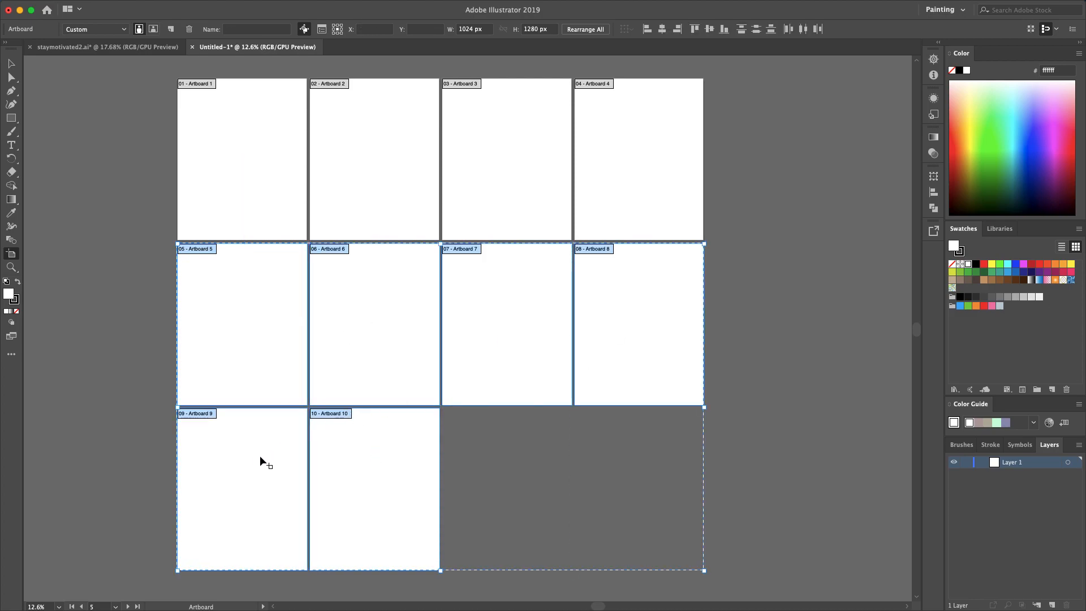
pyautogui.scroll(-5, 376, 461)
pyautogui.moveTo(415, 415); pyautogui.dragTo(705, 317)
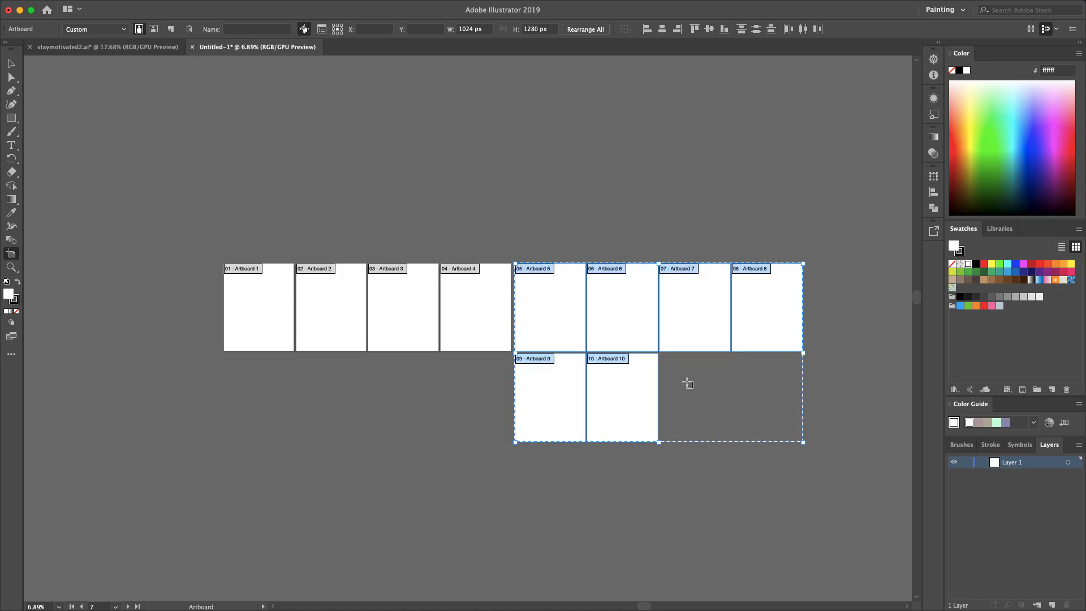
pyautogui.click(677, 440)
# Step: Try to move artboards 9 and 10 together to the end of the top row, beside Artboard 8
pyautogui.hscroll(4, 681, 464)
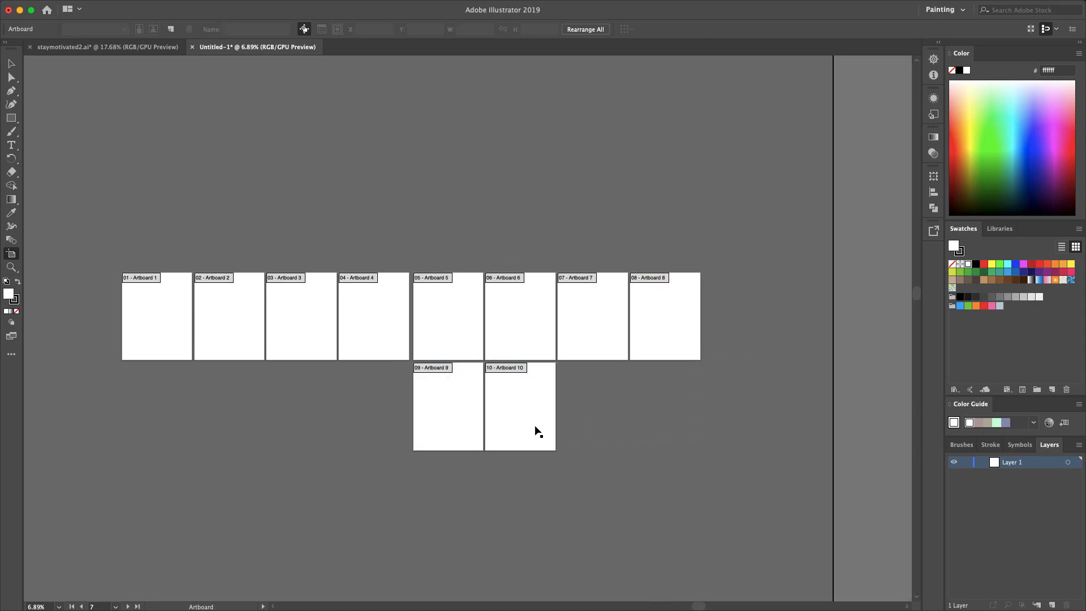
pyautogui.click(525, 417)
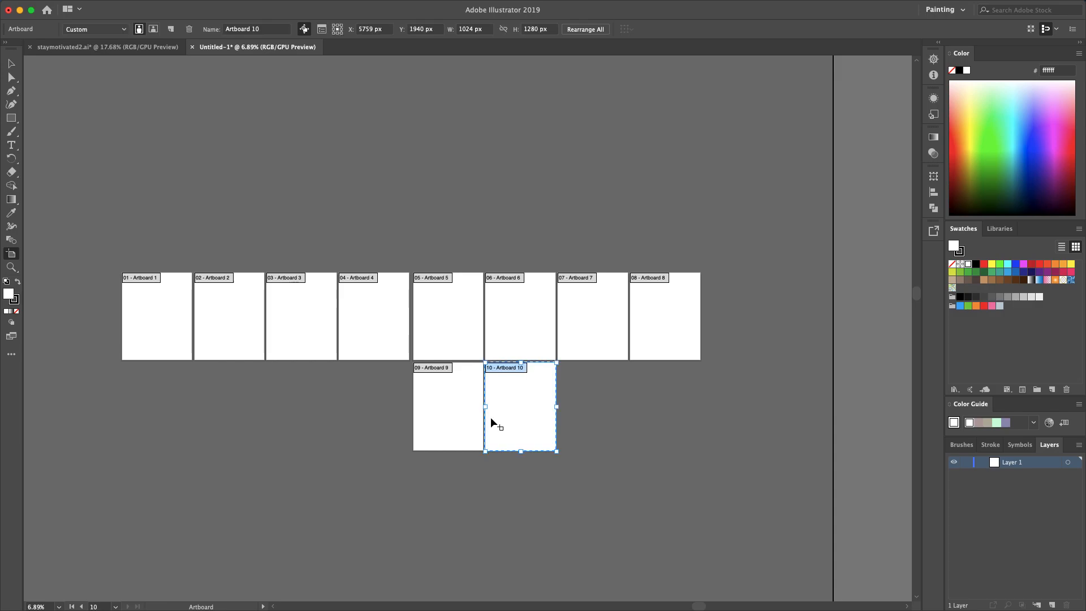
pyautogui.keyDown('shift'); pyautogui.click(470, 417); pyautogui.keyUp('shift')
pyautogui.moveTo(531, 415); pyautogui.dragTo(825, 325)
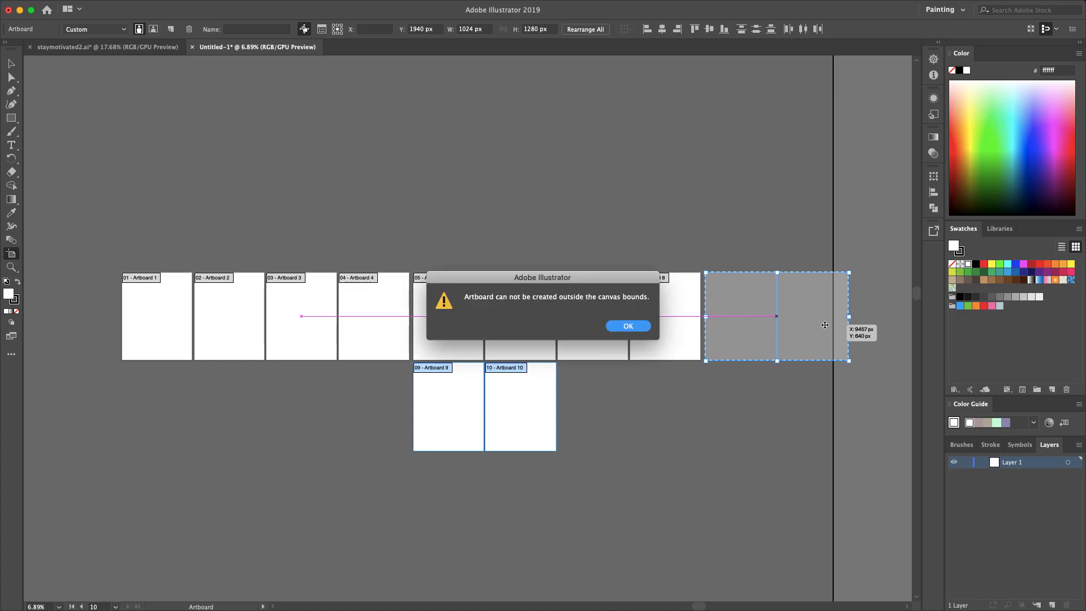
pyautogui.click(628, 326)
pyautogui.click(624, 428)
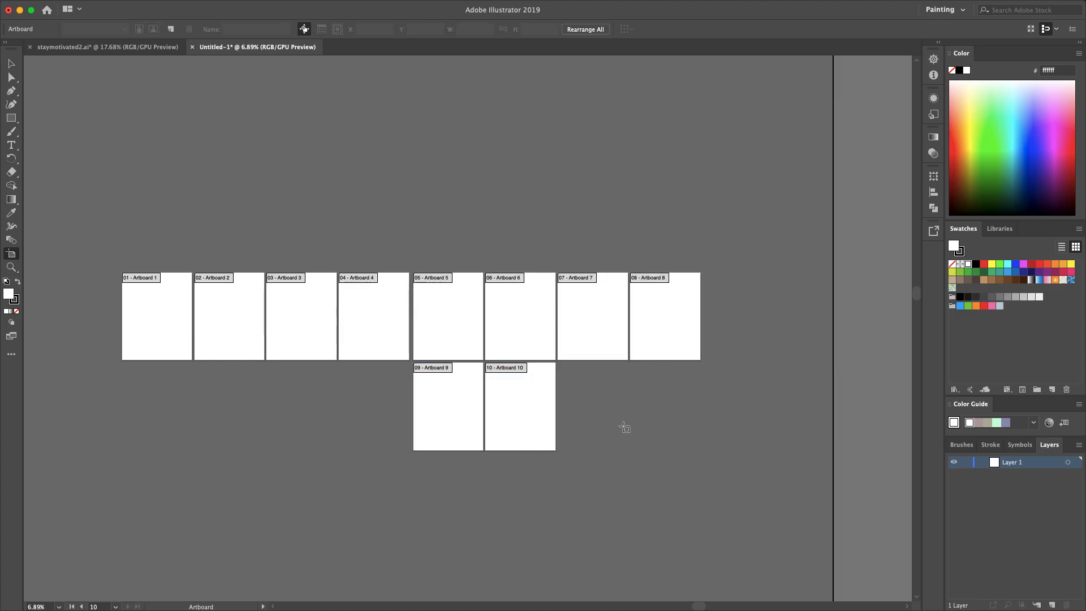
# Step: Move Artboard 9 alone into the top row beside Artboard 8, at about X 8927 px, Y 640 px
pyautogui.moveTo(428, 421); pyautogui.dragTo(739, 326)
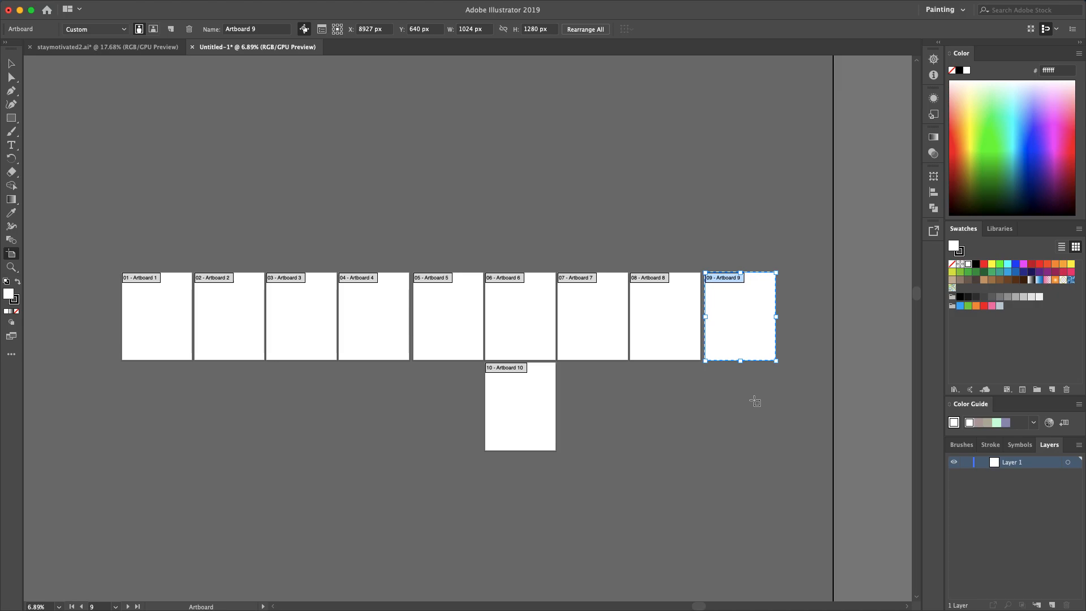
pyautogui.press('v')
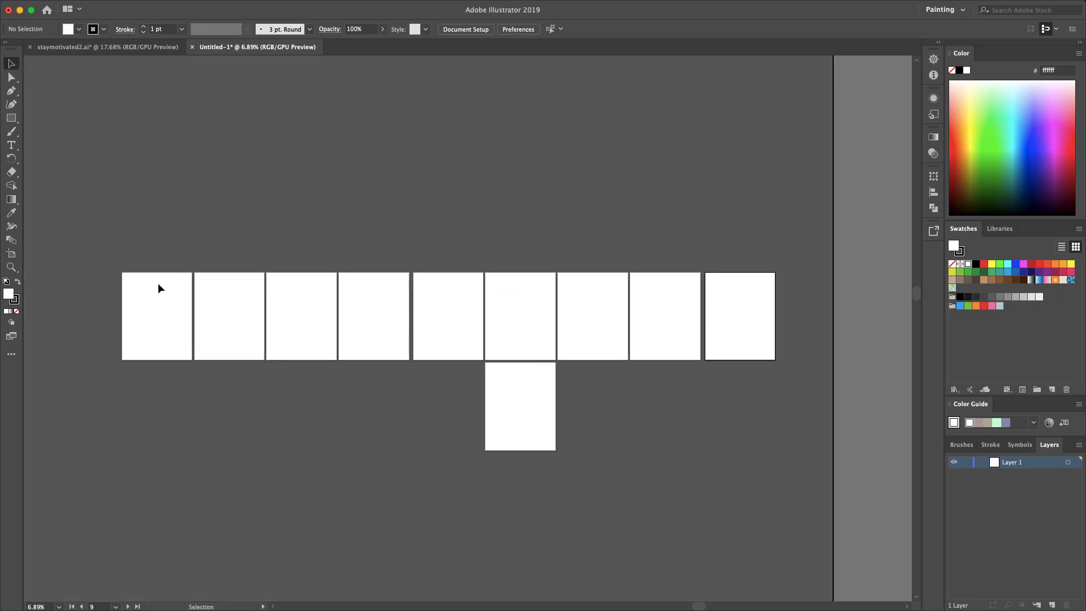
# Step: Select all ten artboards and shift them left together, placing Artboard 10 at about X 3000 px, Y 1950 px
pyautogui.click(12, 253)
pyautogui.click(162, 310)
pyautogui.keyDown('shift'); pyautogui.click(236, 309); pyautogui.keyUp('shift')
pyautogui.keyDown('shift'); pyautogui.click(321, 306); pyautogui.keyUp('shift')
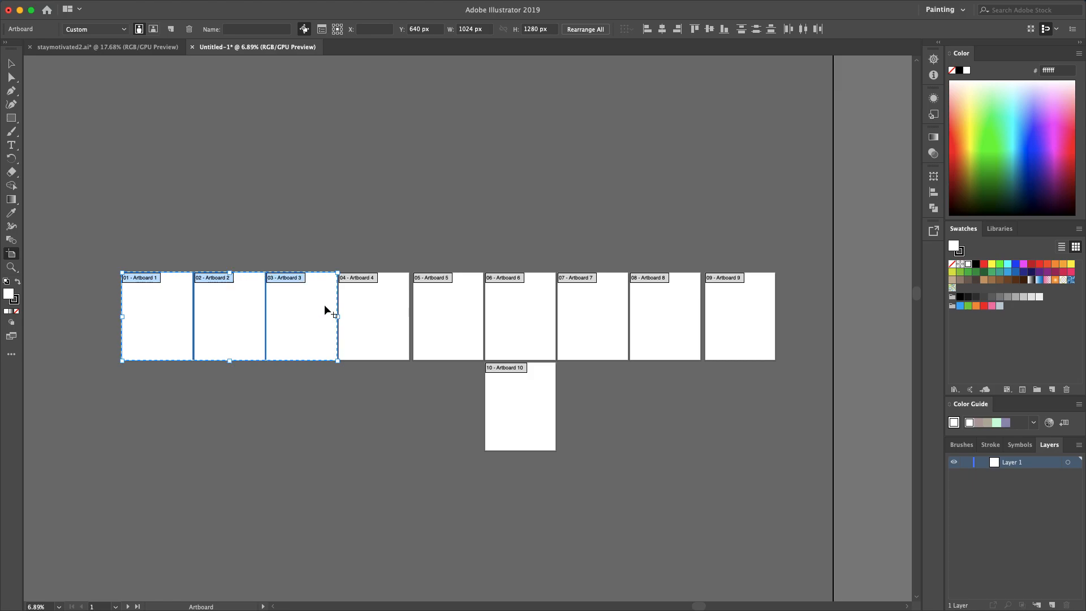
pyautogui.moveTo(373, 378); pyautogui.dragTo(585, 300)
pyautogui.moveTo(753, 395); pyautogui.dragTo(505, 334)
pyautogui.click(429, 424)
# Step: Move Artboard 10 into the row beside Artboard 9, at about X 7206 px, Y 650 px, and bring Artboard 9 closer to Artboard 8
pyautogui.click(345, 396)
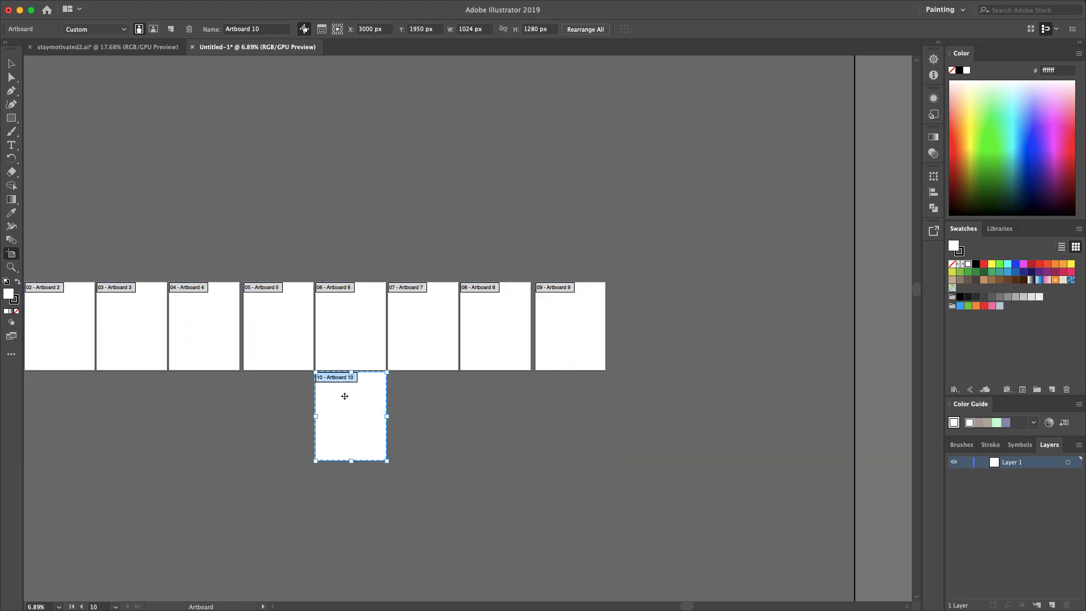
pyautogui.moveTo(359, 405); pyautogui.dragTo(654, 318)
pyautogui.moveTo(582, 317); pyautogui.dragTo(582, 317)
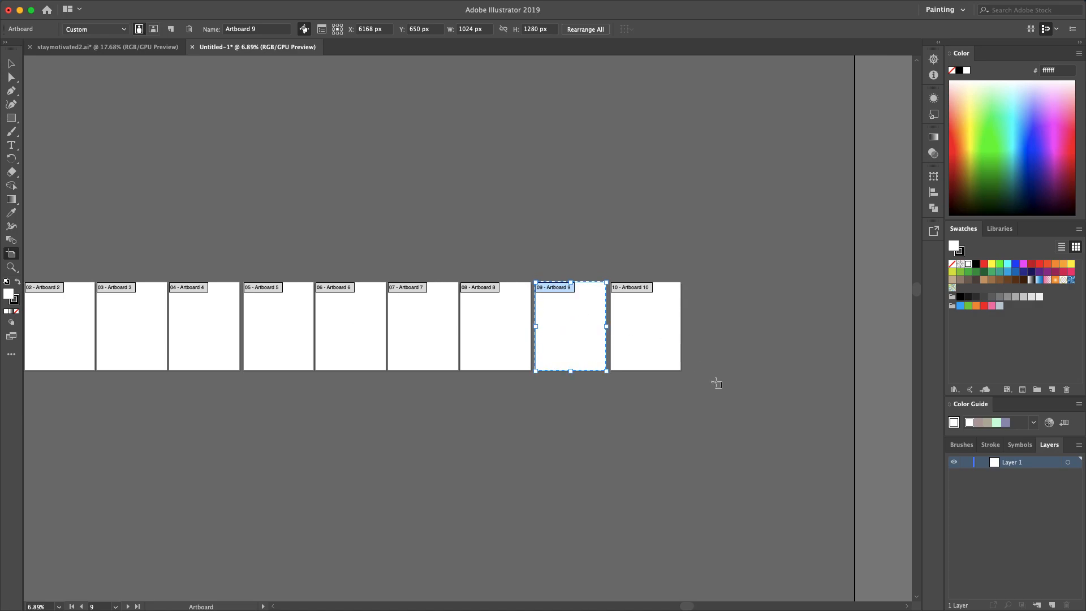
pyautogui.scroll(2, 673, 353)
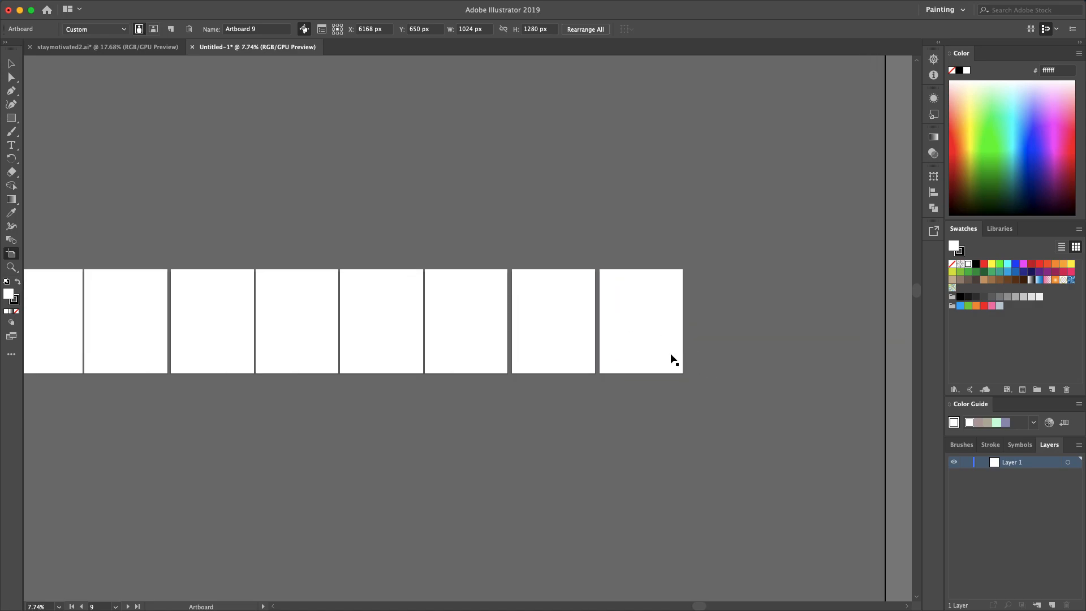
pyautogui.moveTo(565, 340); pyautogui.dragTo(623, 340)
pyautogui.hscroll(-5, 623, 340)
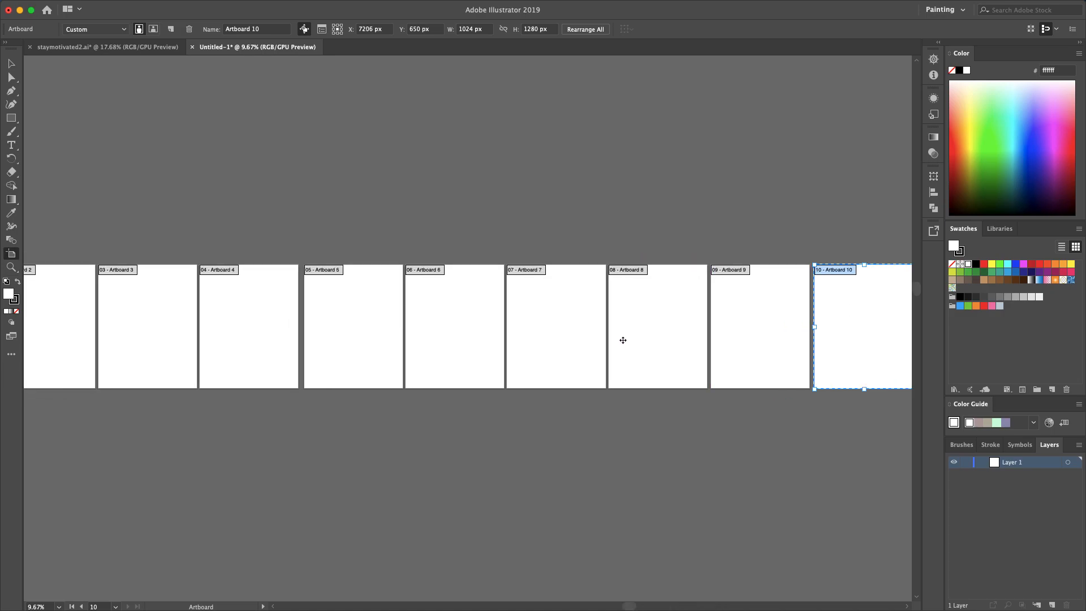
pyautogui.scroll(-2, 623, 340)
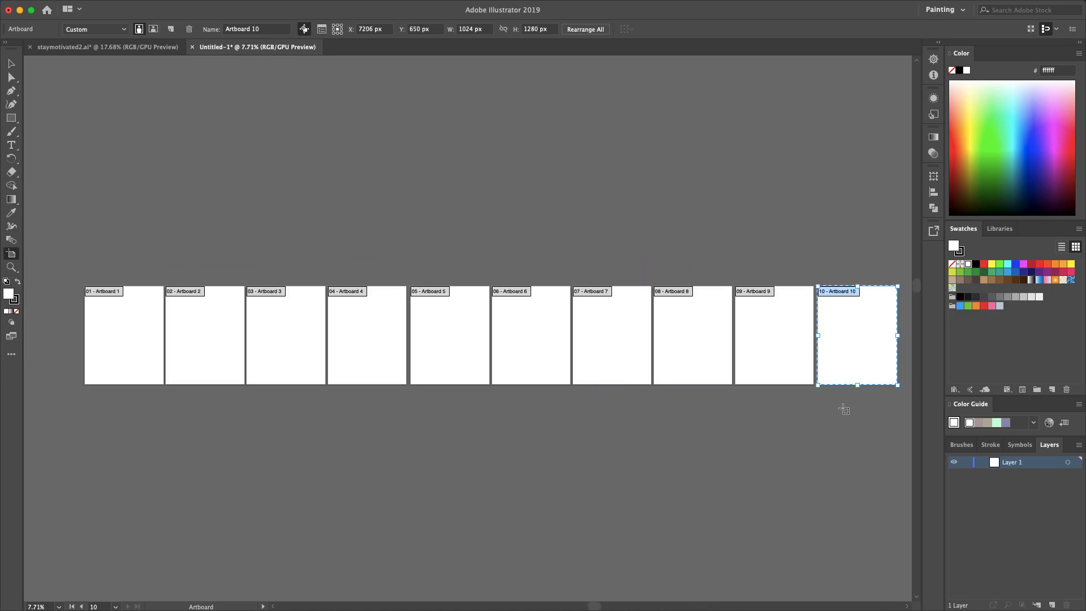
# Step: Select artboards 5 to 10 and shift them left together slightly to close the wider gap after Artboard 4
pyautogui.click(435, 350)
pyautogui.keyDown('shift'); pyautogui.click(552, 351); pyautogui.keyUp('shift')
pyautogui.keyDown('shift'); pyautogui.click(616, 350); pyautogui.keyUp('shift')
pyautogui.keyDown('shift'); pyautogui.click(707, 348); pyautogui.keyUp('shift')
pyautogui.keyDown('shift'); pyautogui.click(786, 346); pyautogui.keyUp('shift')
pyautogui.keyDown('shift'); pyautogui.click(834, 338); pyautogui.keyUp('shift')
pyautogui.moveTo(834, 338); pyautogui.dragTo(827, 338)
pyautogui.click(768, 439)
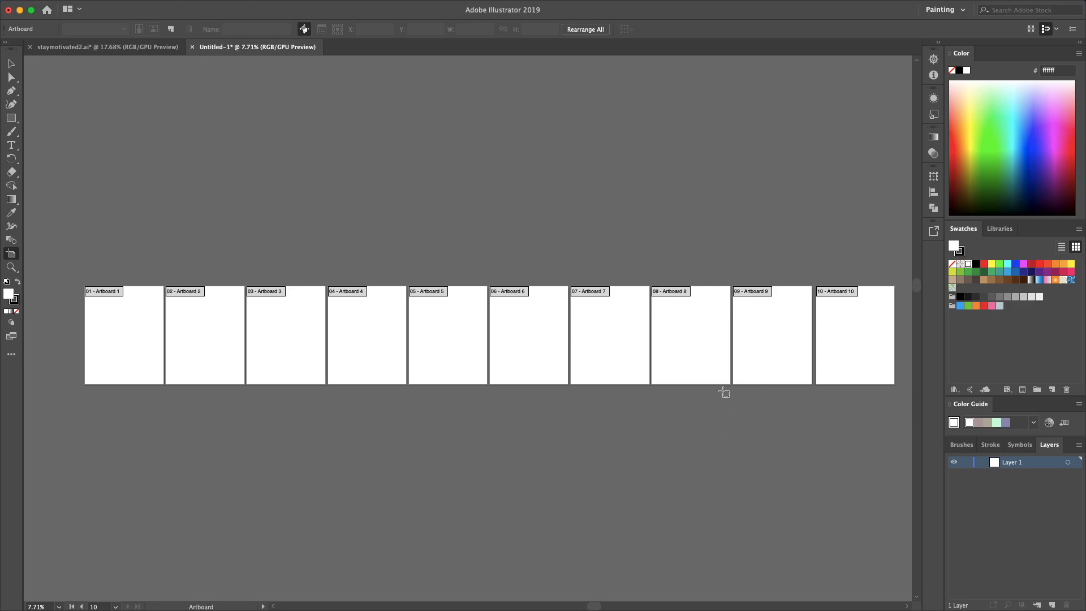
# Step: Examine the alignment and spacing of the artboards along the whole row
pyautogui.hscroll(-5, 727, 390)
pyautogui.scroll(1, 727, 390)
pyautogui.hscroll(-4, 727, 390)
pyautogui.scroll(1, 727, 391)
pyautogui.hscroll(8, 670, 414)
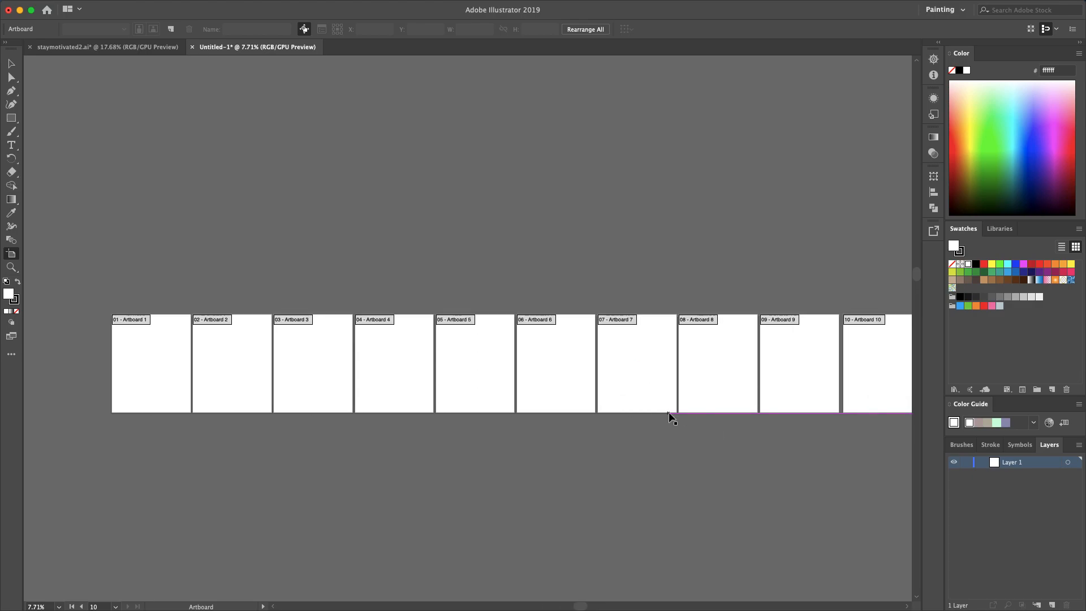
pyautogui.scroll(-1, 670, 414)
pyautogui.scroll(1, 670, 414)
pyautogui.scroll(3, 669, 413)
pyautogui.hscroll(-10, 573, 398)
pyautogui.scroll(2, 573, 399)
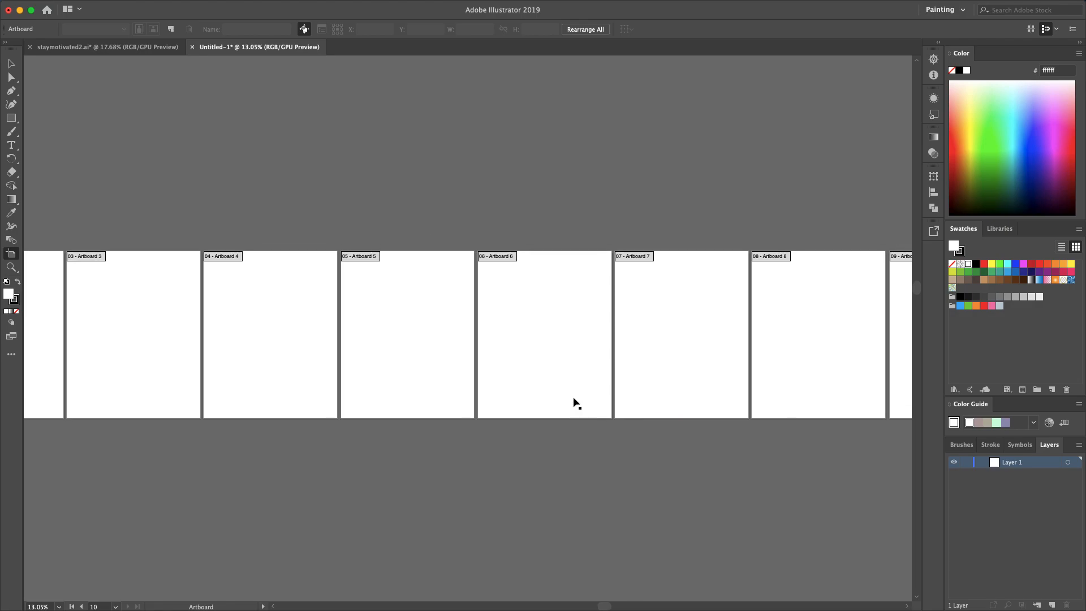
# Step: Leave artboard editing for the Selection tool and make Artboard 1 the active artboard
pyautogui.press('v')
pyautogui.hscroll(-1, 273, 311)
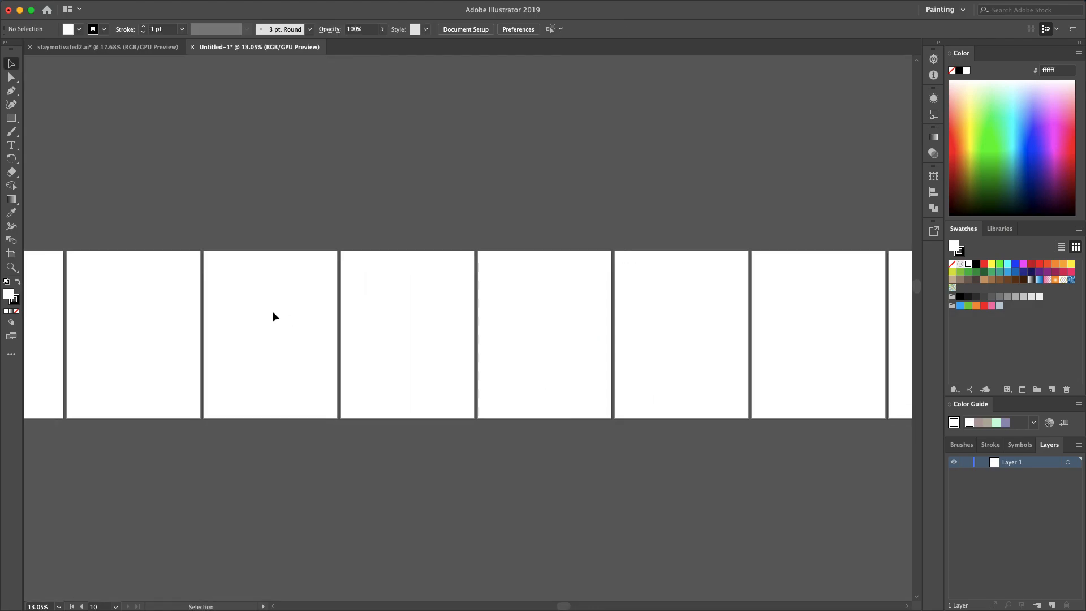
pyautogui.hscroll(2, 273, 311)
pyautogui.scroll(1, 273, 311)
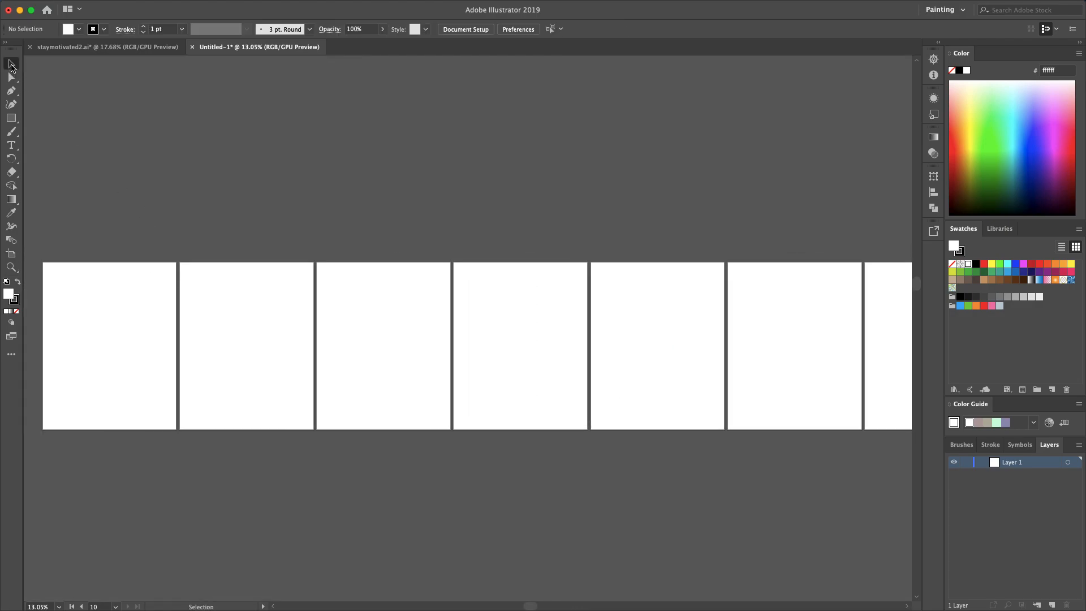
pyautogui.click(154, 311)
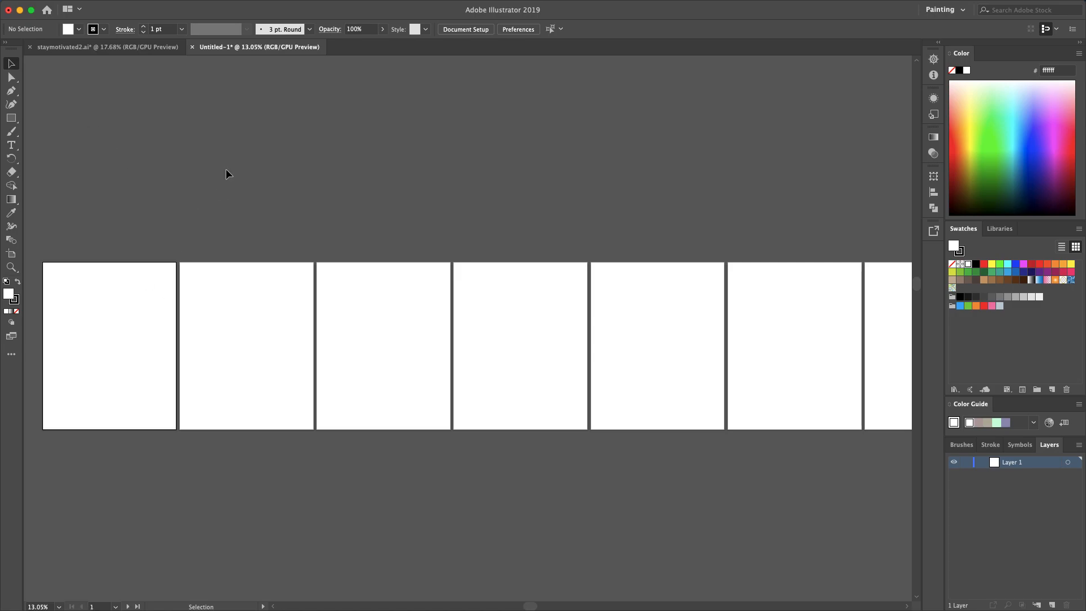
pyautogui.hscroll(-3, 225, 168)
pyautogui.scroll(1, 225, 168)
pyautogui.scroll(-2, 142, 151)
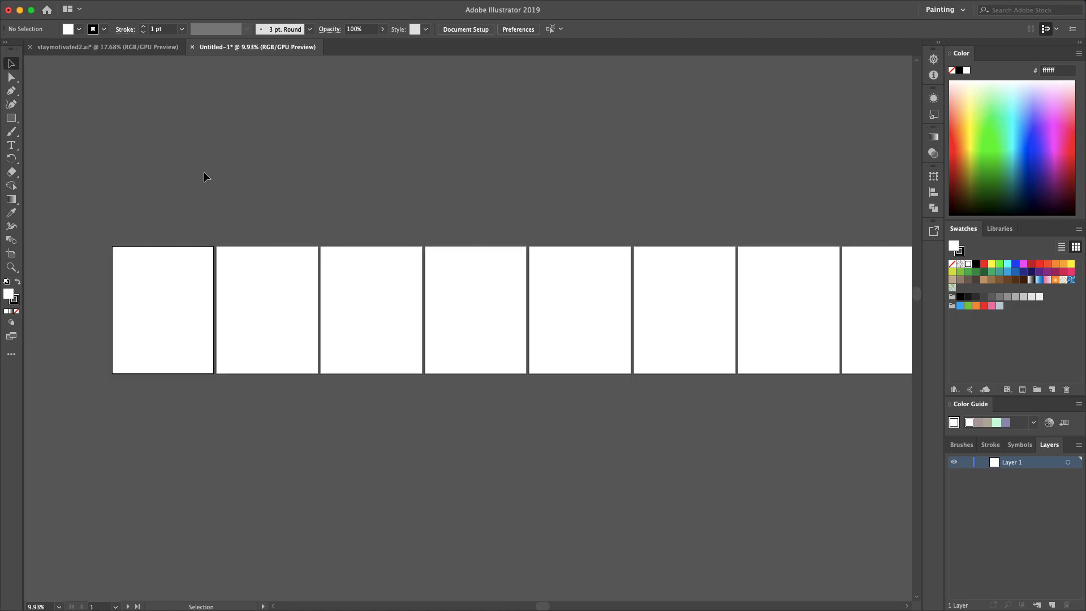
# Step: Look at staymotivated2.ai, switch to the browser and open the Pocket article "Instagram Sizes and Dimensions 2019: Everything You Need to Know" in a new tab
pyautogui.click(124, 48)
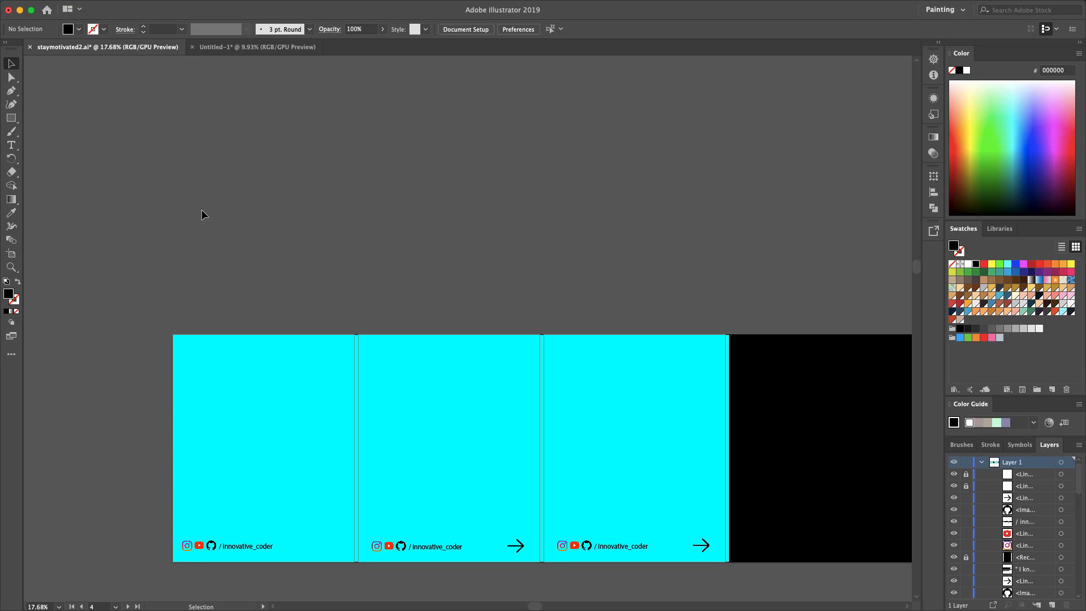
pyautogui.hotkey('ctrl', 'Right')
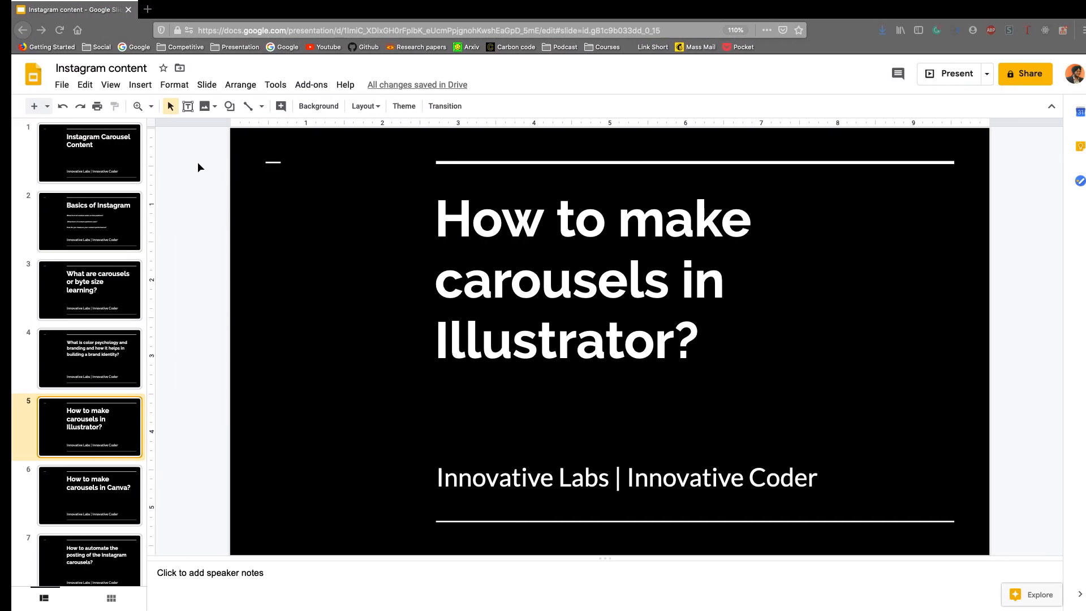
pyautogui.click(136, 9)
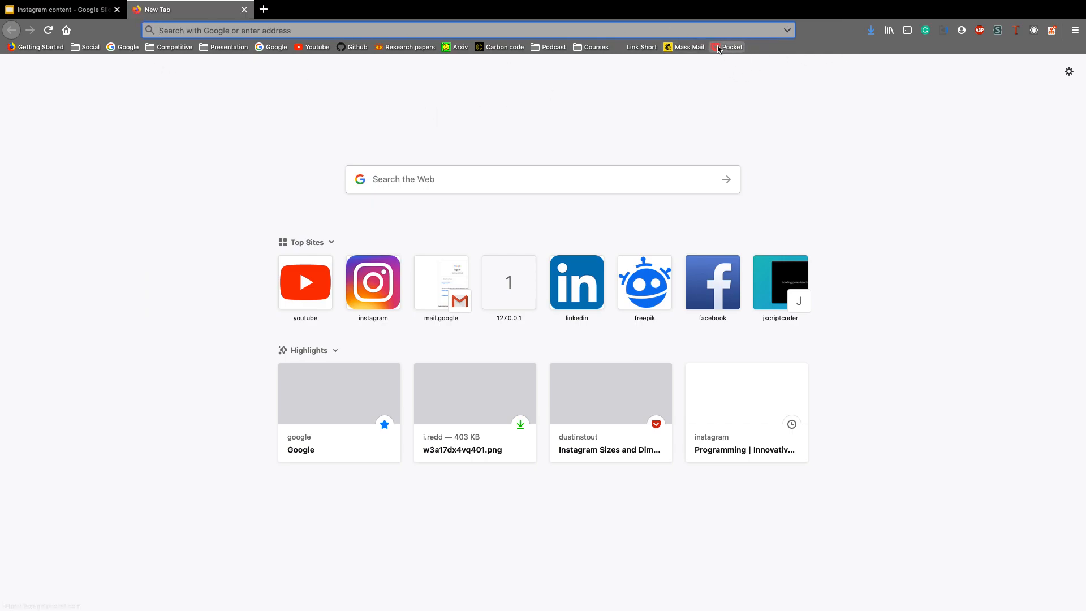
pyautogui.click(719, 49)
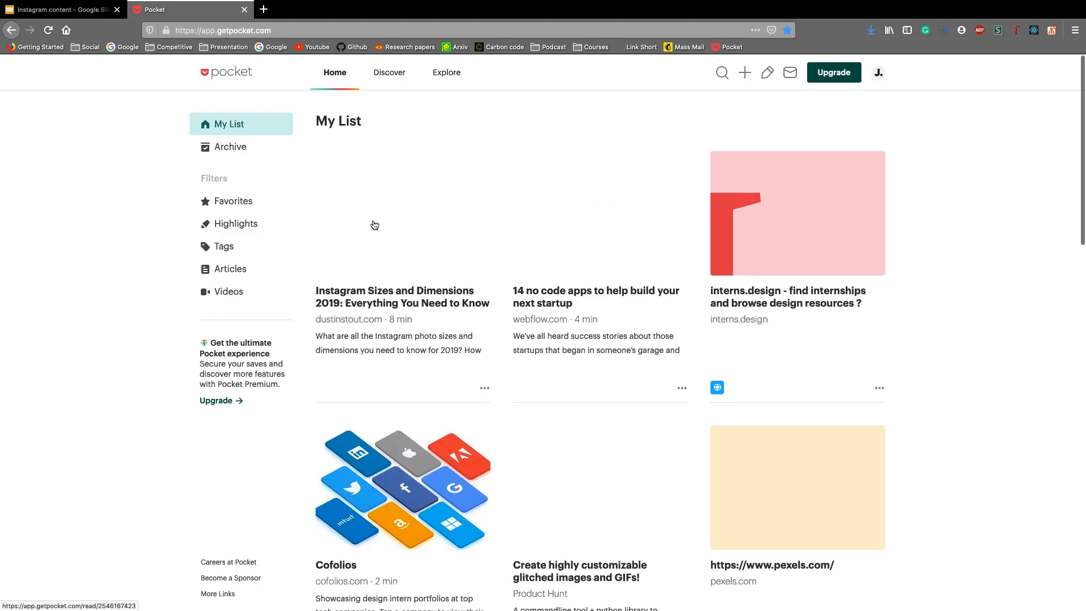
pyautogui.click(426, 303)
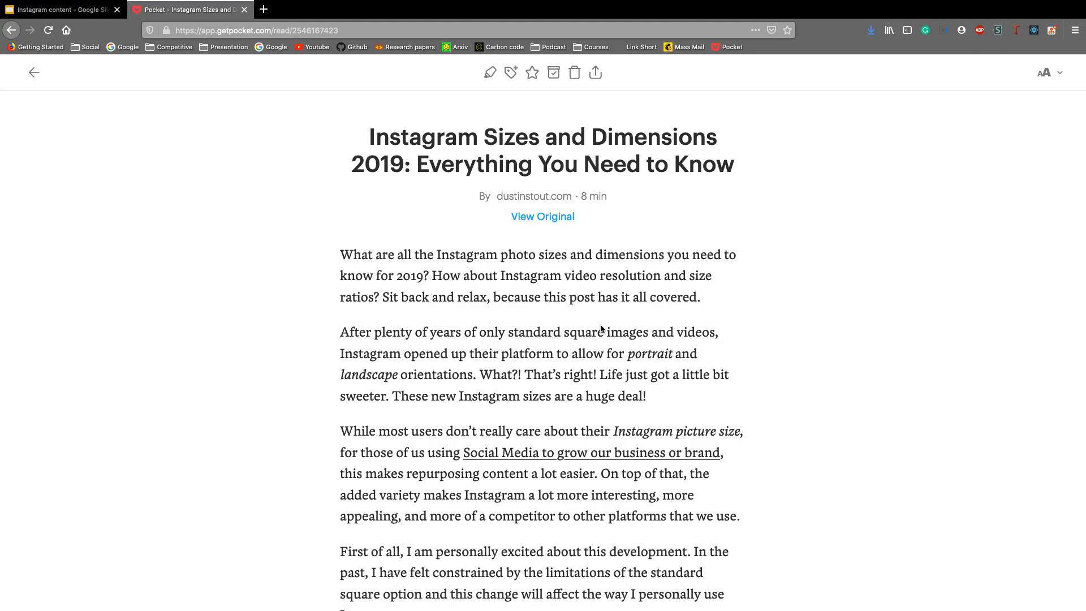
# Step: Read the article's "The New Instagram Sizes" section, marking the Portrait (vertical) orientation in the list
pyautogui.scroll(-10, 481, 334)
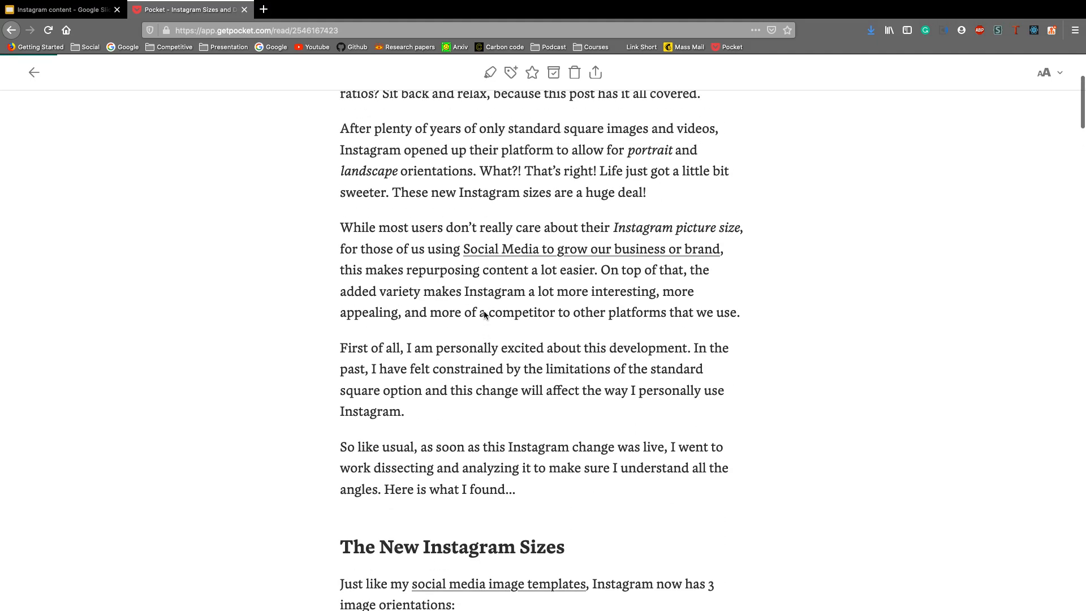
pyautogui.scroll(-3, 484, 315)
pyautogui.scroll(3, 452, 266)
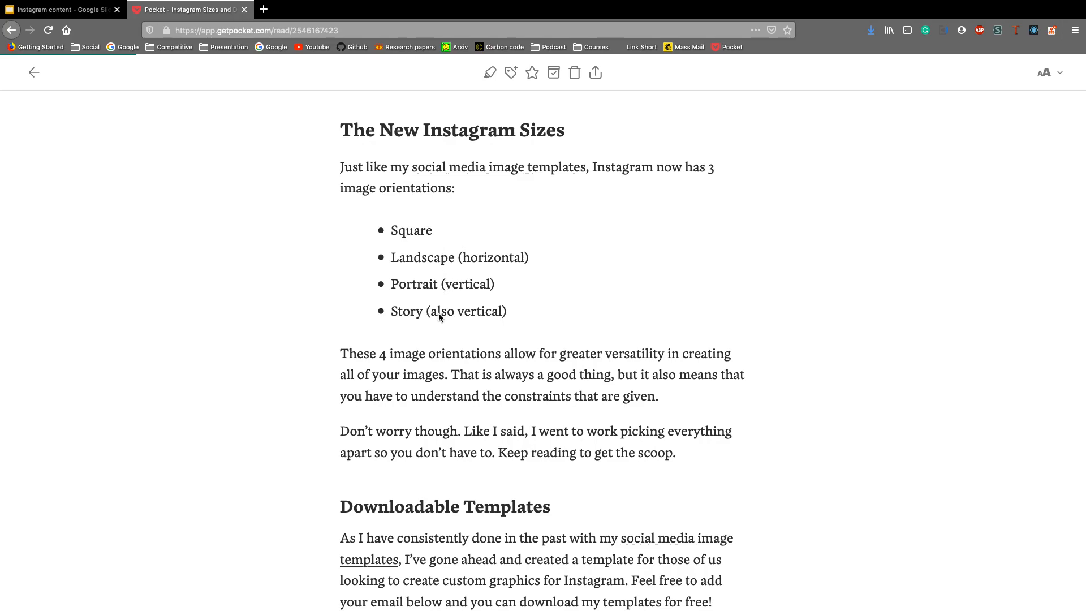
pyautogui.moveTo(494, 287); pyautogui.dragTo(394, 286)
pyautogui.click(656, 340)
# Step: Return to Illustrator, review the finished carousel in staymotivated2.ai and switch back to the Untitled-1 document
pyautogui.hotkey('ctrl', 'Left')
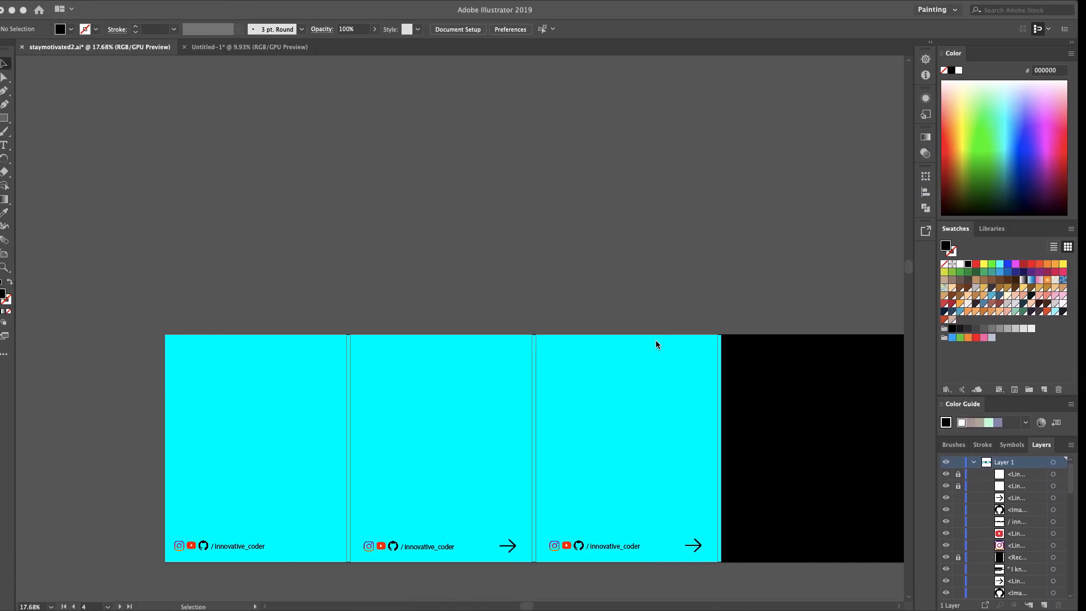
pyautogui.hscroll(-1, 609, 316)
pyautogui.hscroll(2, 608, 314)
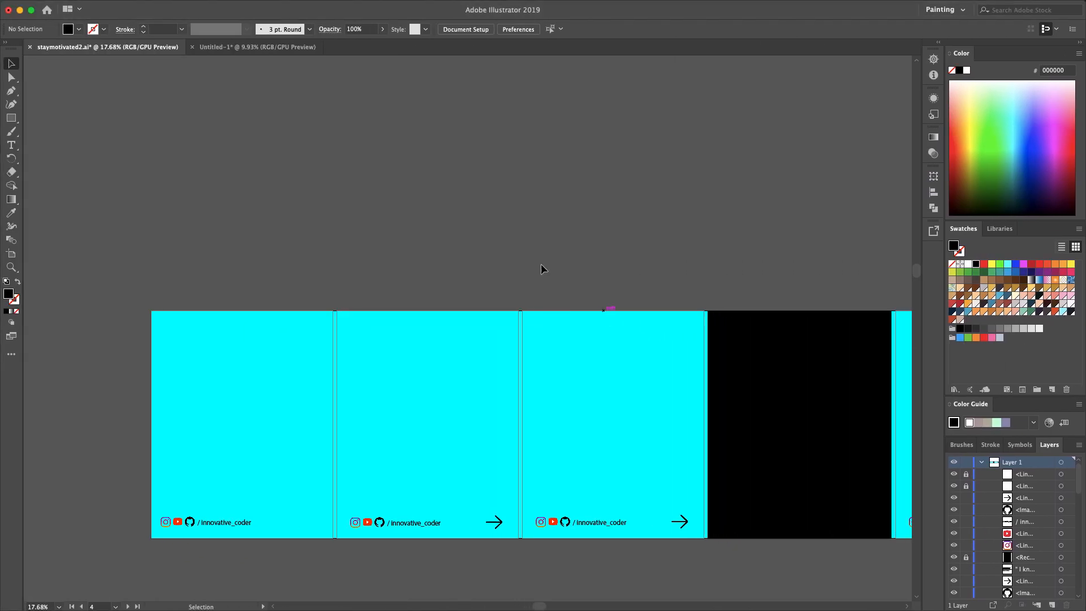
pyautogui.click(240, 48)
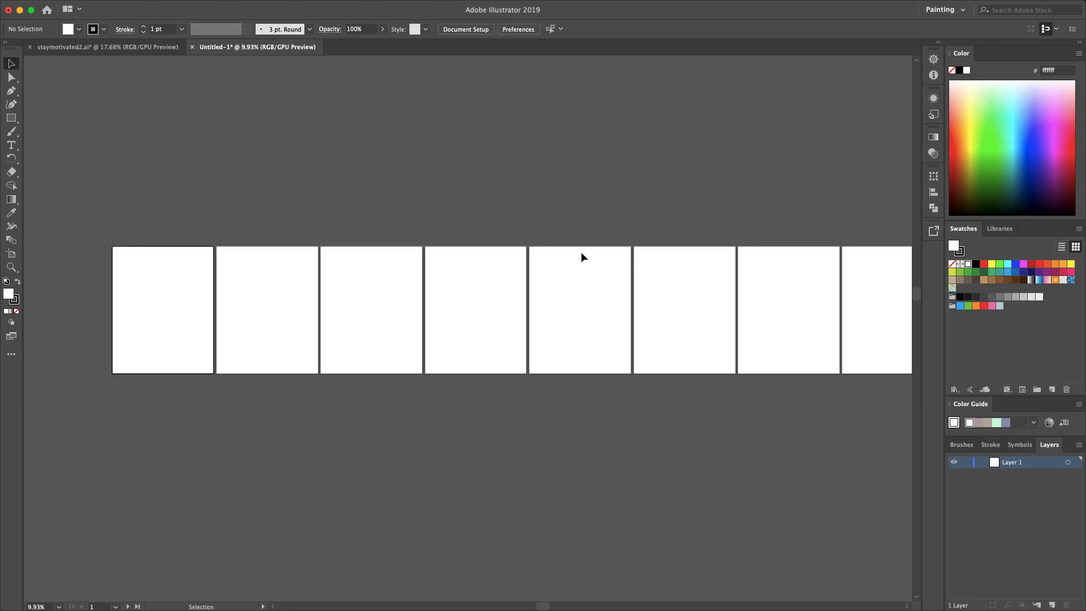
# Step: Switch to the browser article and read the recommended pixel sizes under "Square Photos and Videos"
pyautogui.hotkey('ctrl', 'Right')
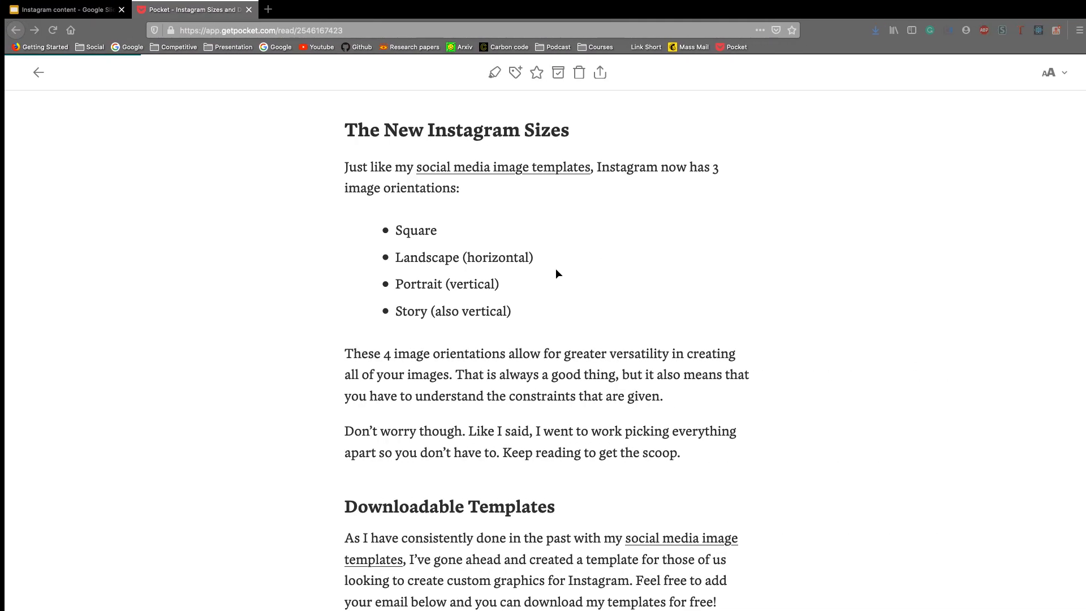
pyautogui.doubleClick(419, 232)
pyautogui.click(589, 299)
pyautogui.scroll(-12, 590, 298)
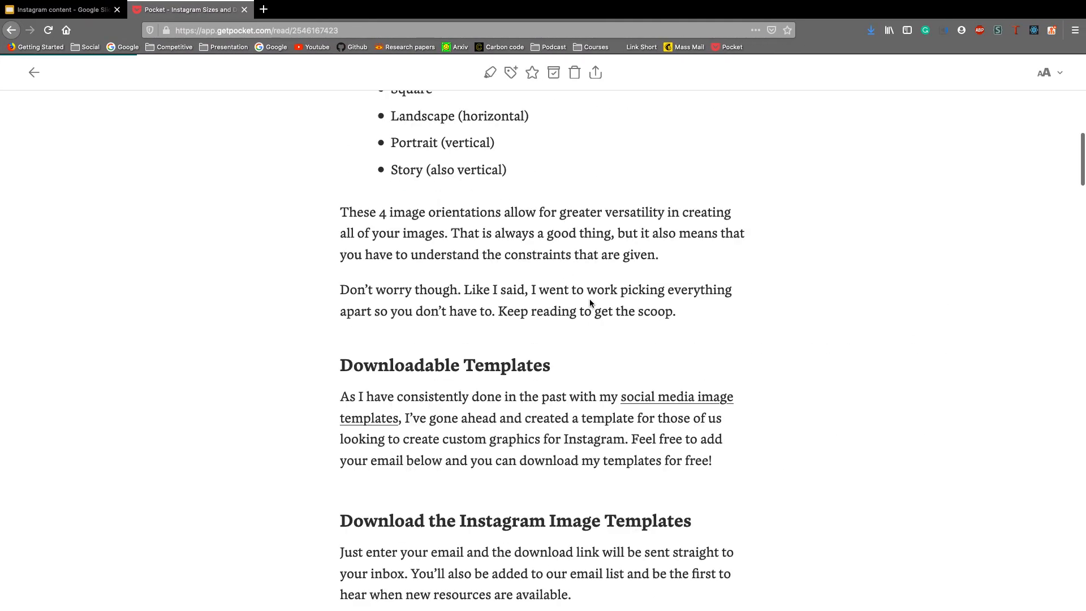
pyautogui.scroll(-3, 590, 303)
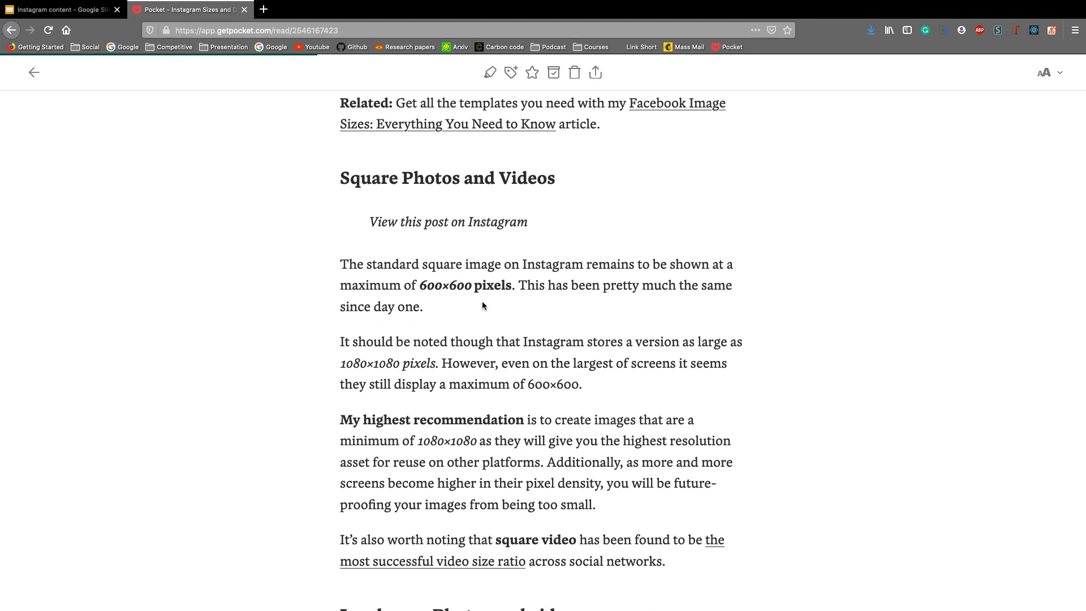
pyautogui.scroll(-1, 531, 461)
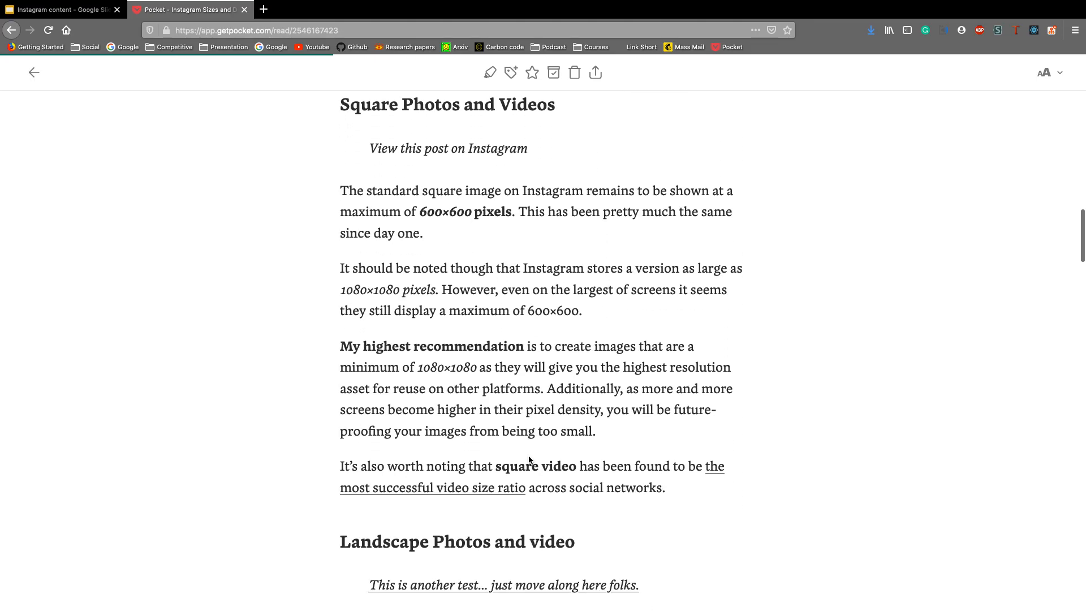
pyautogui.click(477, 385)
# Step: Read the "Landscape Photos and video" section of the article, marking the 1920×1080 size in the text
pyautogui.scroll(-6, 504, 419)
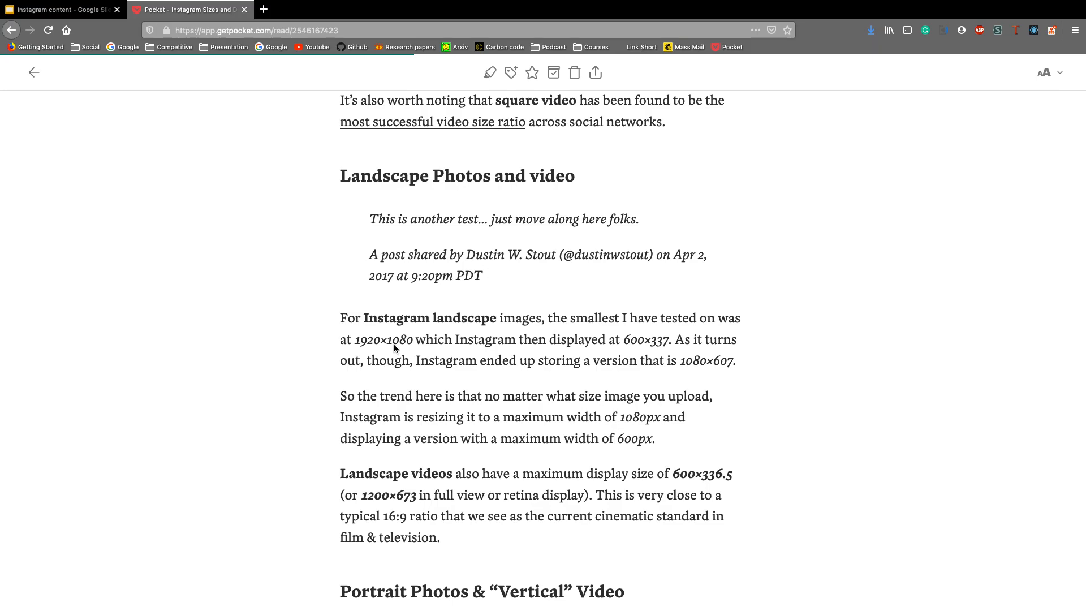
pyautogui.scroll(-1, 393, 348)
pyautogui.moveTo(414, 312); pyautogui.dragTo(356, 313)
pyautogui.click(419, 311)
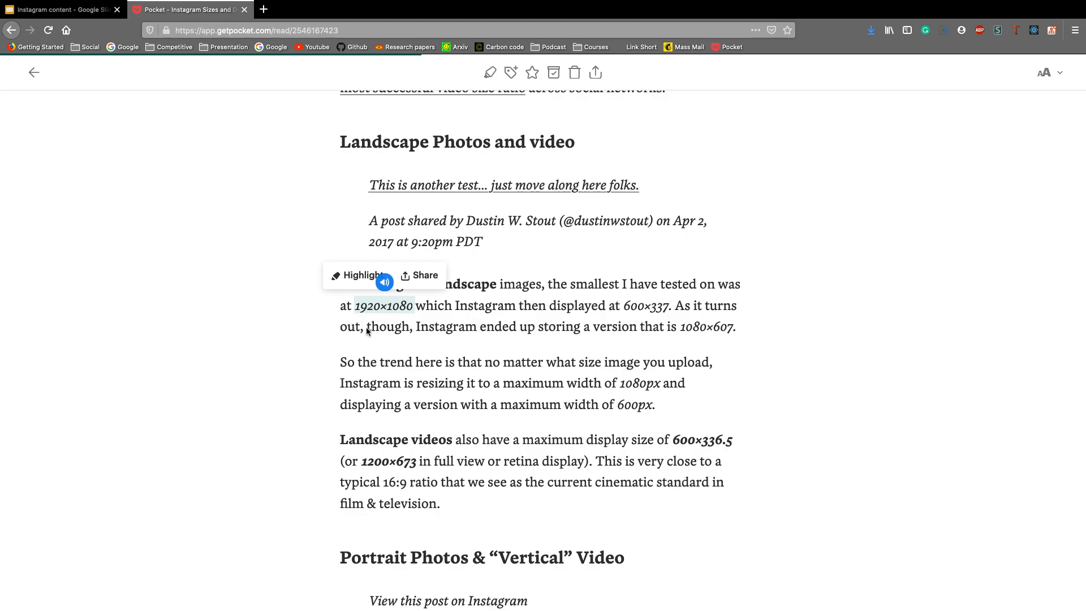
pyautogui.click(374, 331)
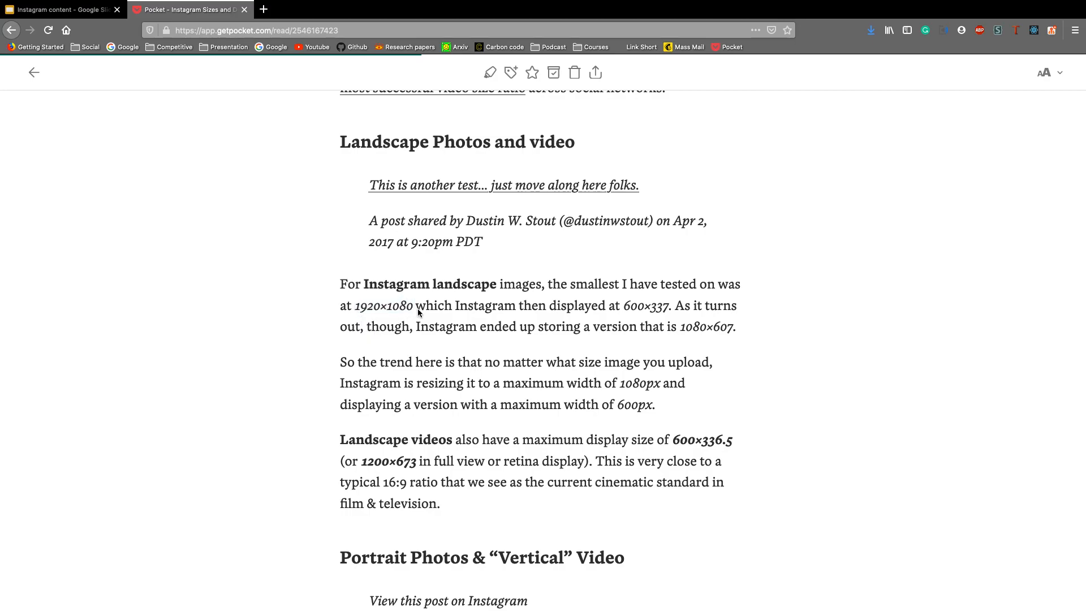
pyautogui.moveTo(413, 310); pyautogui.dragTo(354, 306)
pyautogui.click(395, 308)
pyautogui.scroll(-2, 514, 419)
# Step: Switch back to Illustrator and select Artboard 1 with the Artboard tool to examine the gap beside Artboard 2
pyautogui.hotkey('ctrl', 'Left')
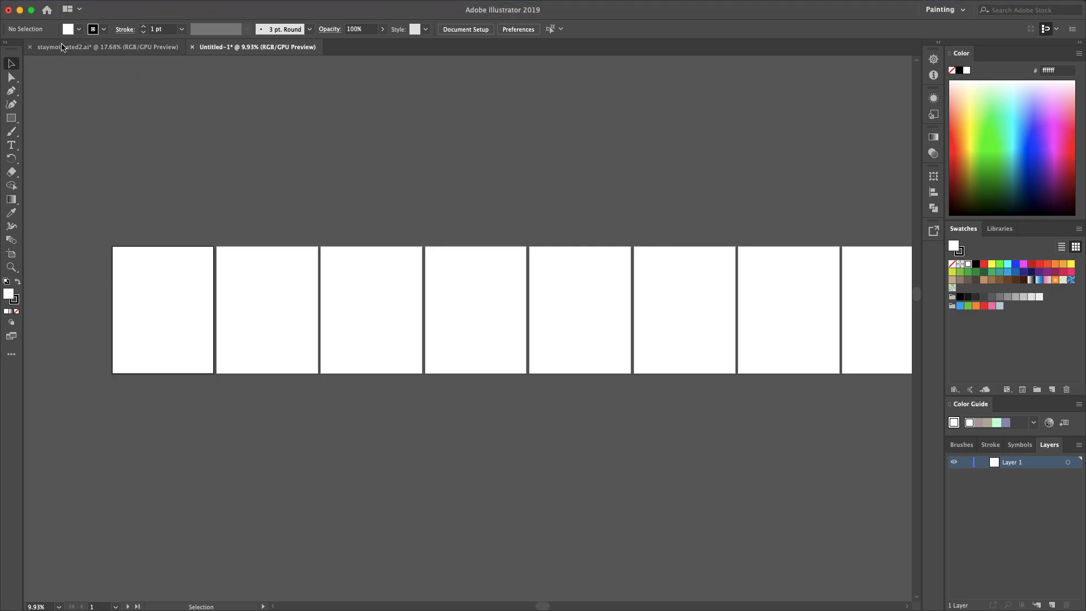
pyautogui.click(12, 253)
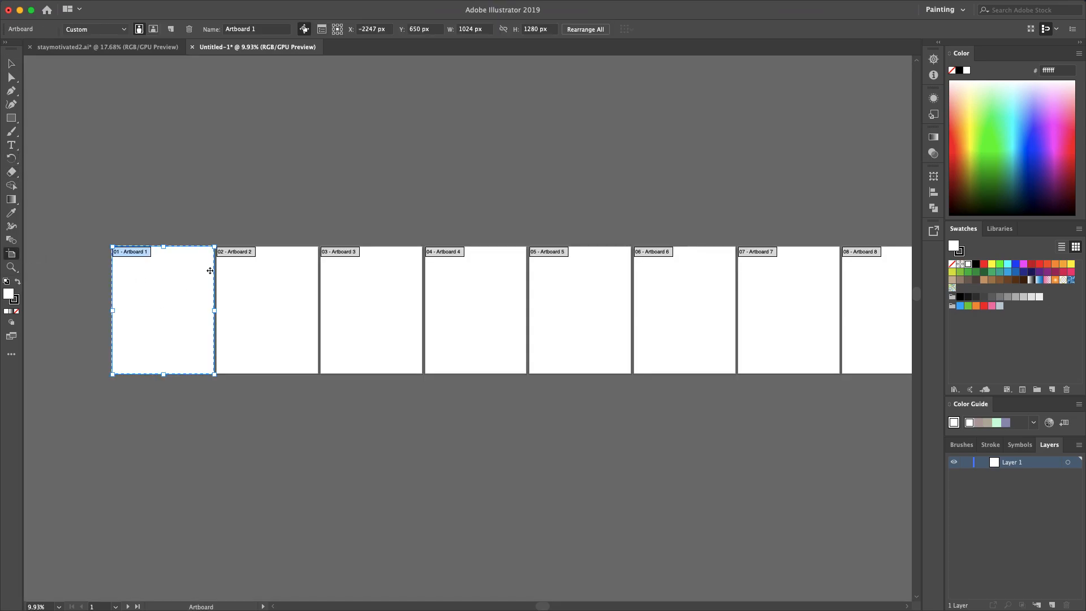
pyautogui.click(214, 244)
pyautogui.moveTo(214, 244); pyautogui.dragTo(227, 246)
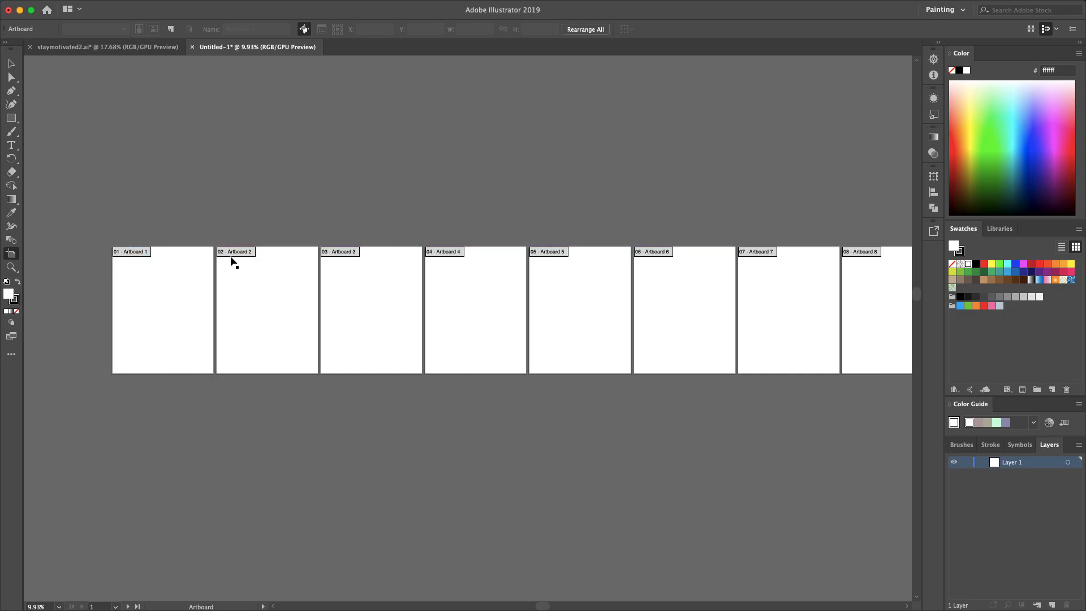
pyautogui.click(209, 261)
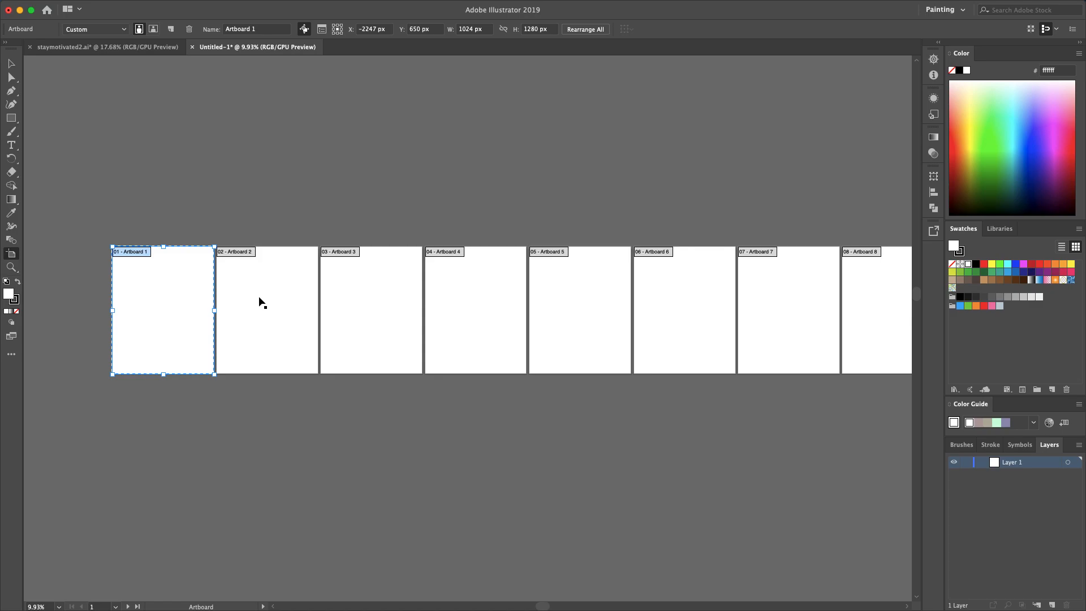
# Step: Return to the Selection tool, make Artboard 2 active and look over the full row of ten artboards
pyautogui.press('v')
pyautogui.click(293, 306)
pyautogui.scroll(3, 293, 307)
pyautogui.hscroll(2, 293, 306)
pyautogui.scroll(-4, 293, 306)
pyautogui.hscroll(2, 338, 324)
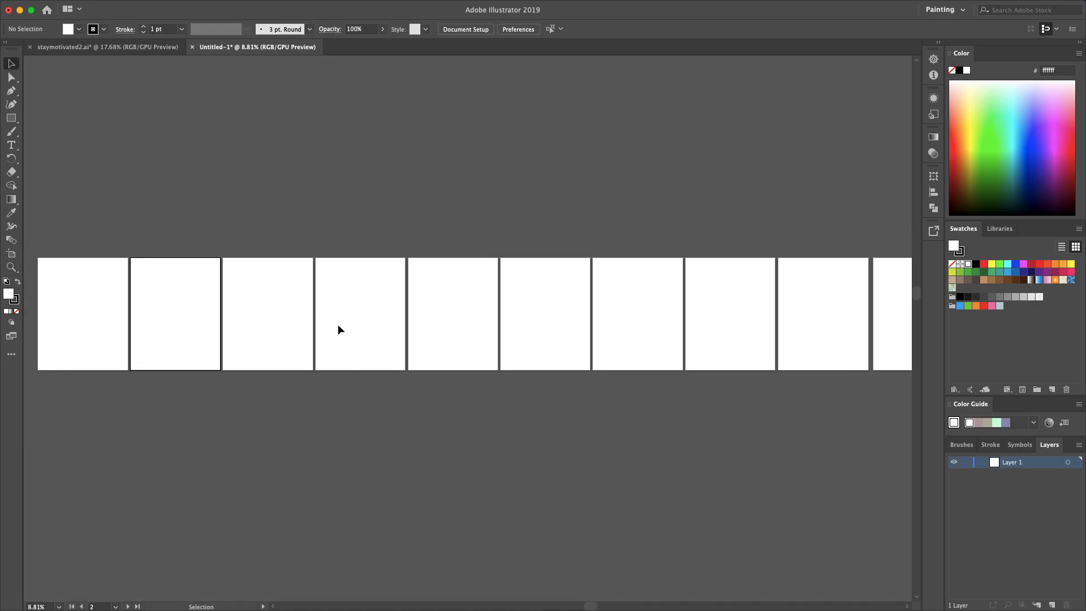
pyautogui.scroll(-2, 338, 324)
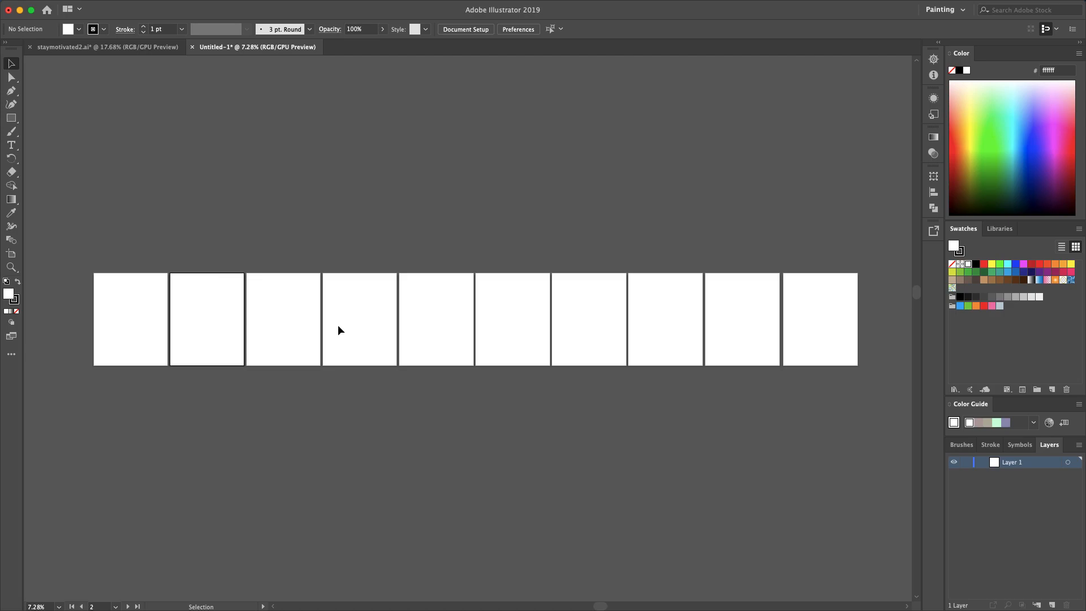
pyautogui.hscroll(-3, 338, 325)
pyautogui.scroll(1, 337, 324)
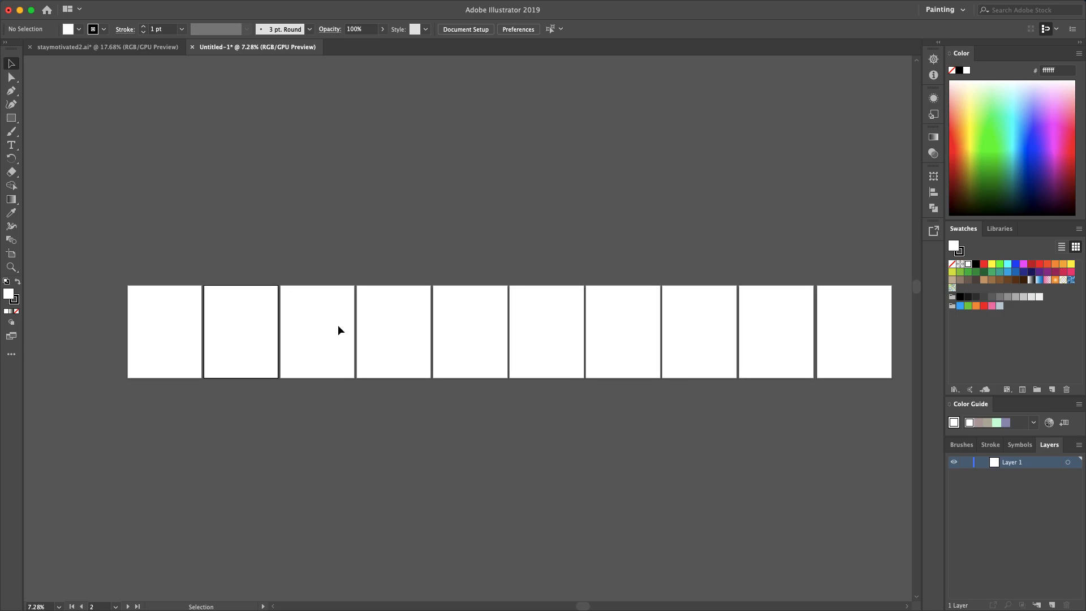
pyautogui.hscroll(2, 338, 330)
pyautogui.scroll(1, 338, 331)
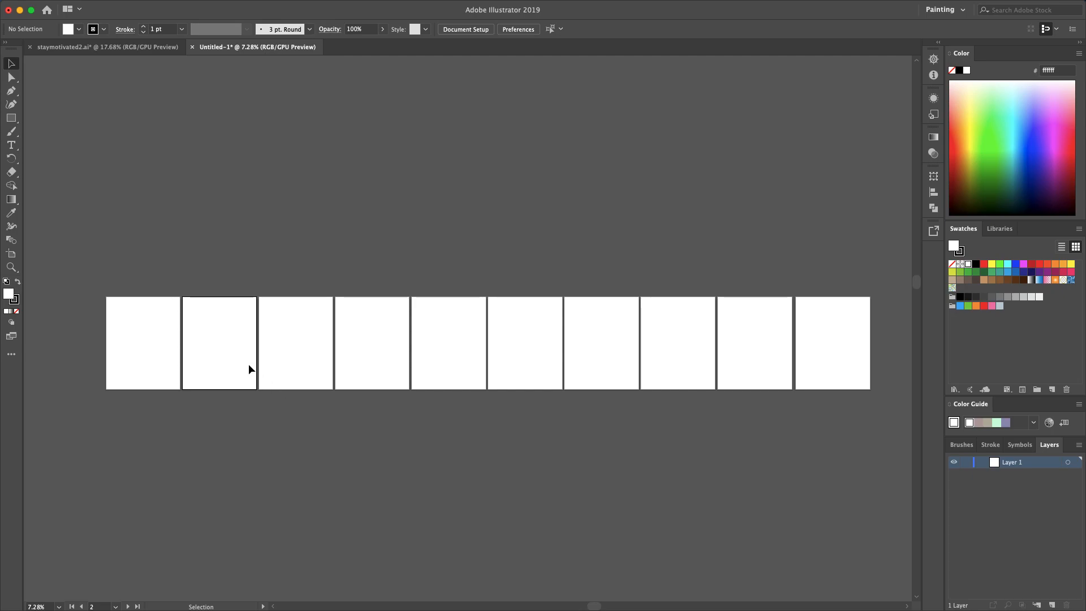
# Step: Try the Rotate tool at the first artboard's upper-left corner and undo the last artboard move
pyautogui.press('r')
pyautogui.scroll(2, 124, 312)
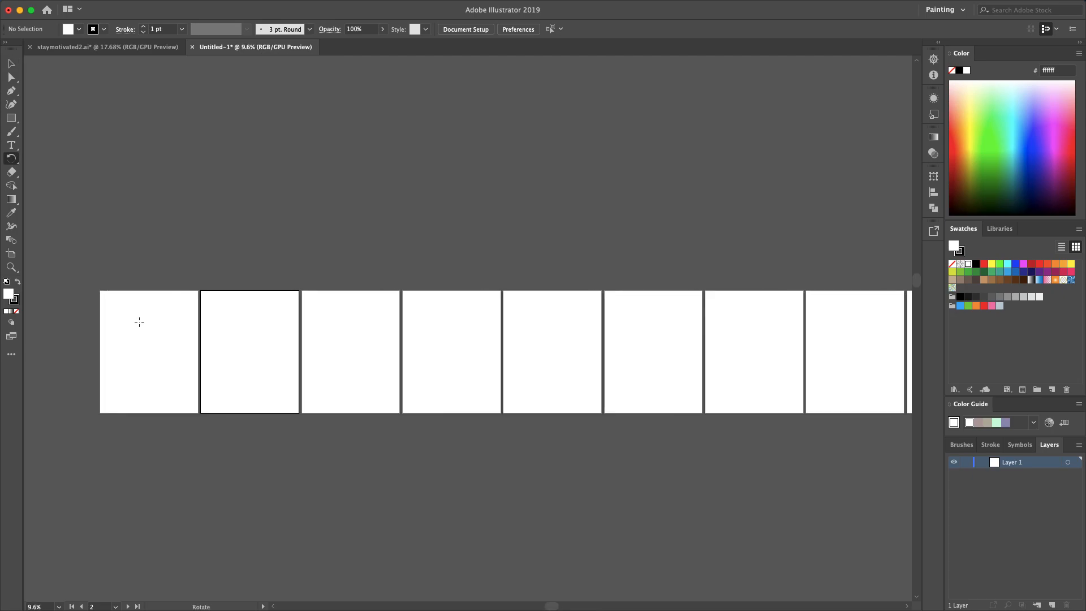
pyautogui.click(101, 292)
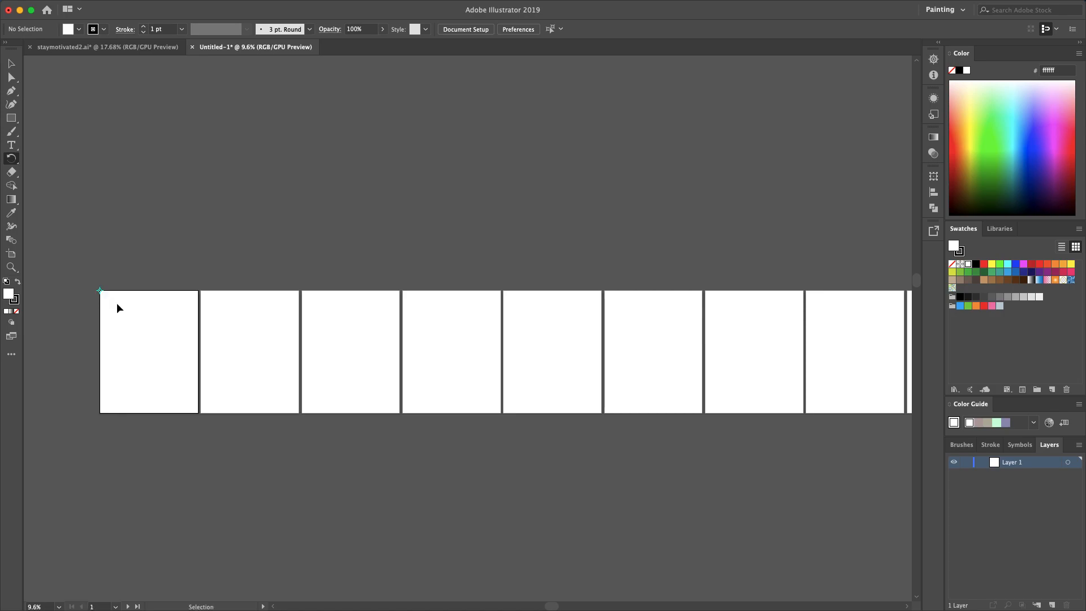
pyautogui.press('super+z')
pyautogui.scroll(4, 117, 303)
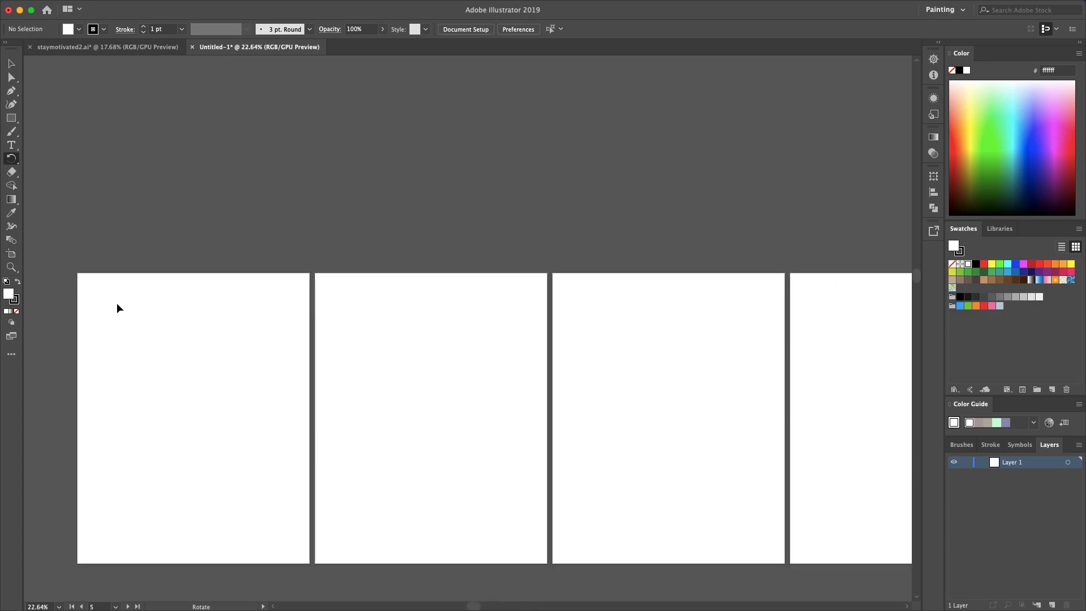
pyautogui.scroll(2, 117, 289)
pyautogui.scroll(-3, 99, 281)
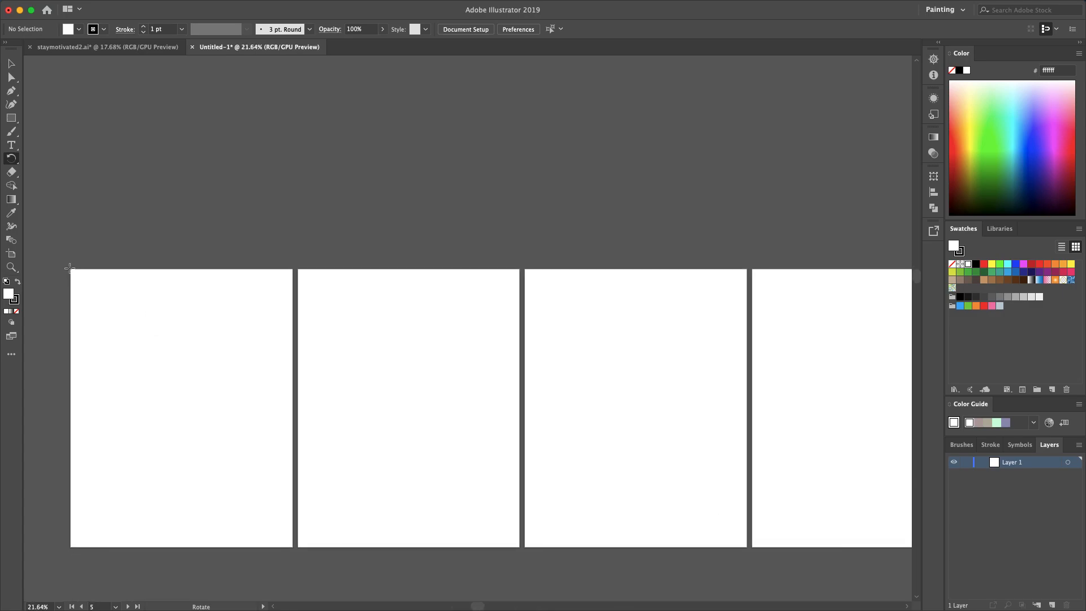
pyautogui.click(317, 443)
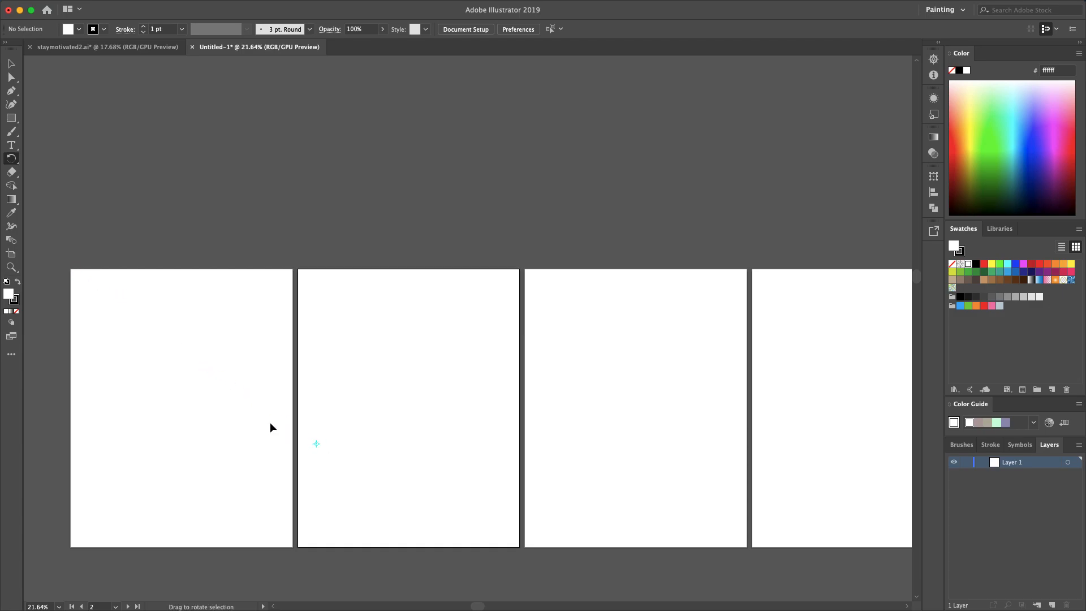
pyautogui.click(233, 407)
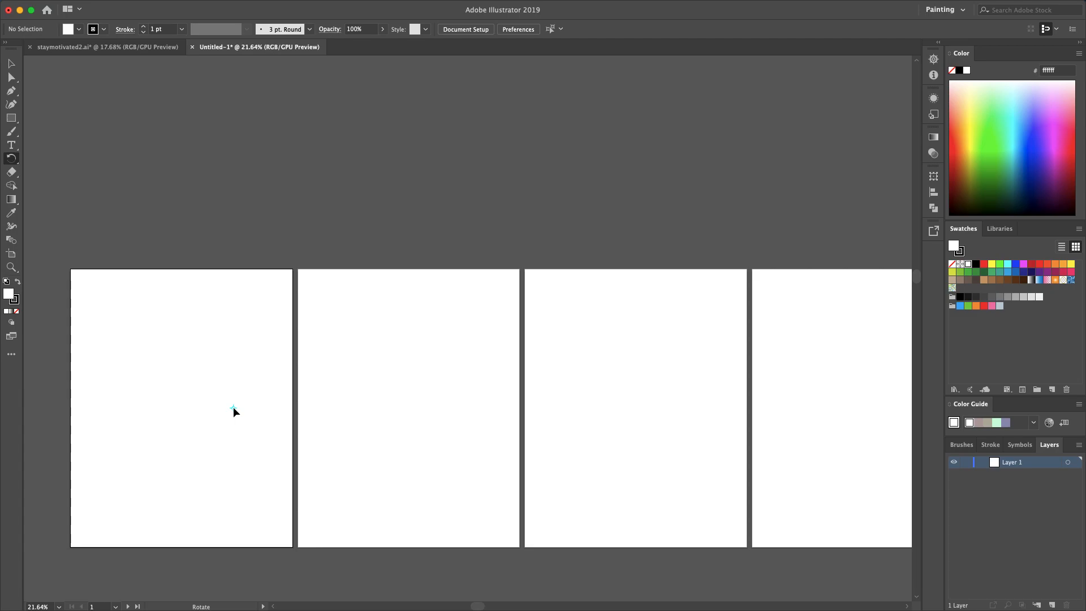
pyautogui.scroll(-3, 233, 406)
pyautogui.hscroll(2, 320, 432)
pyautogui.rightClick(321, 436)
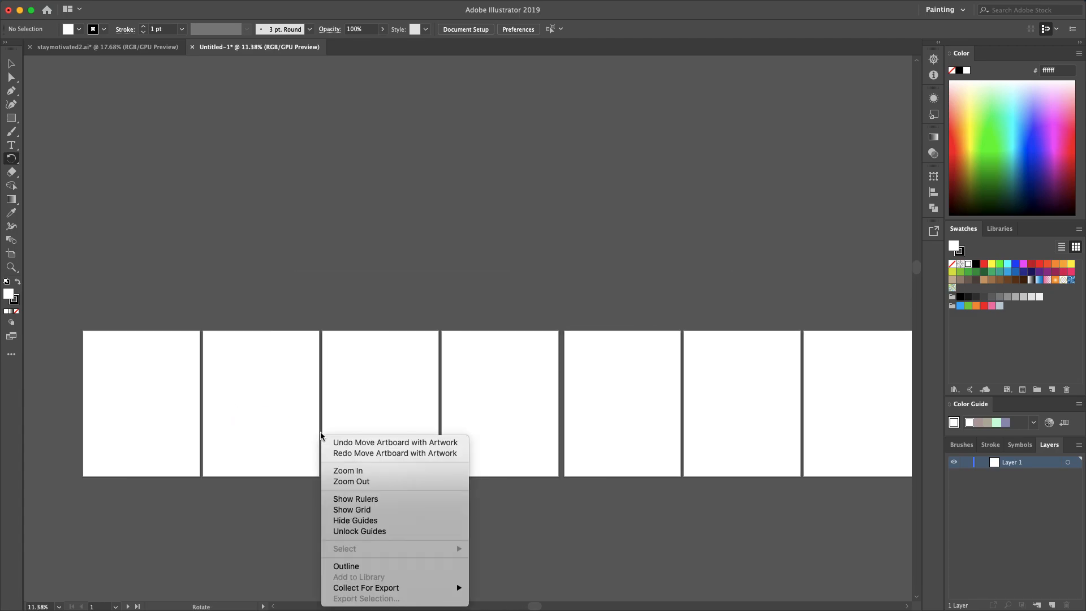
pyautogui.click(389, 415)
# Step: Undo the recent artboard moves while checking the whole row of ten artboards
pyautogui.scroll(-3, 389, 415)
pyautogui.hscroll(-1, 388, 415)
pyautogui.press('super+z')
pyautogui.press('super+z')
pyautogui.press('super+z')
pyautogui.press('super+z')
pyautogui.press('super+z')
pyautogui.press('super+z')
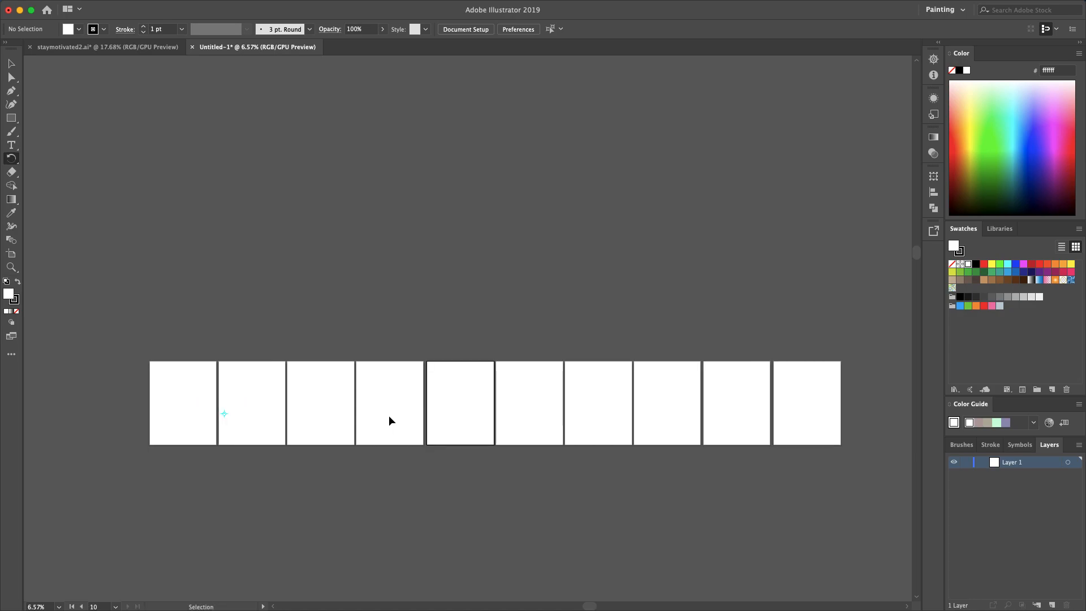
pyautogui.press('super+z')
pyautogui.press('super+z')
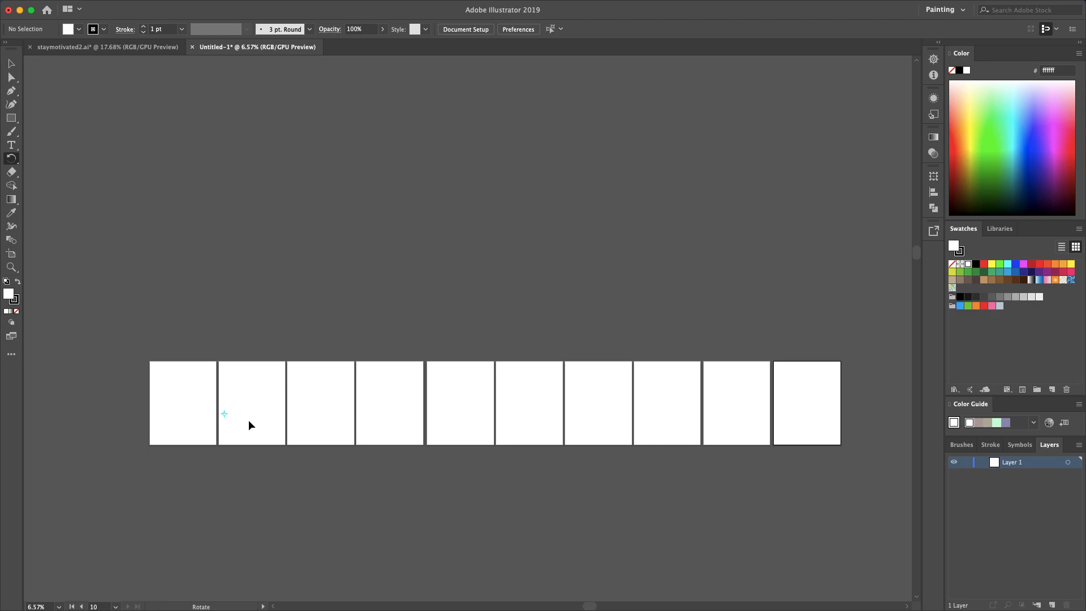
pyautogui.scroll(3, 226, 412)
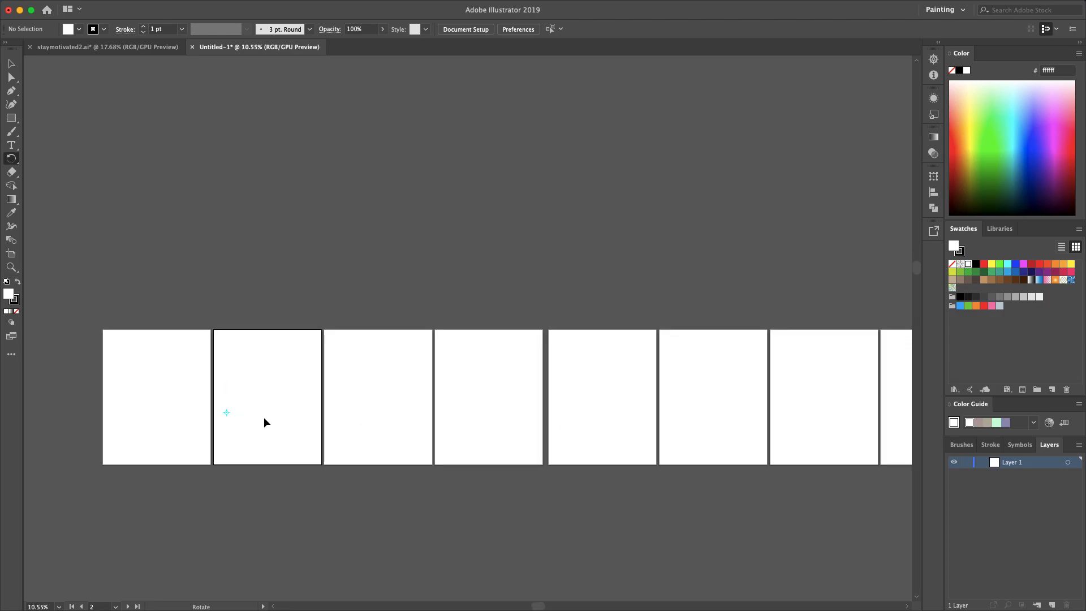
pyautogui.press('v')
pyautogui.moveTo(266, 427); pyautogui.dragTo(202, 395)
pyautogui.scroll(-2, 215, 402)
pyautogui.scroll(3, 240, 417)
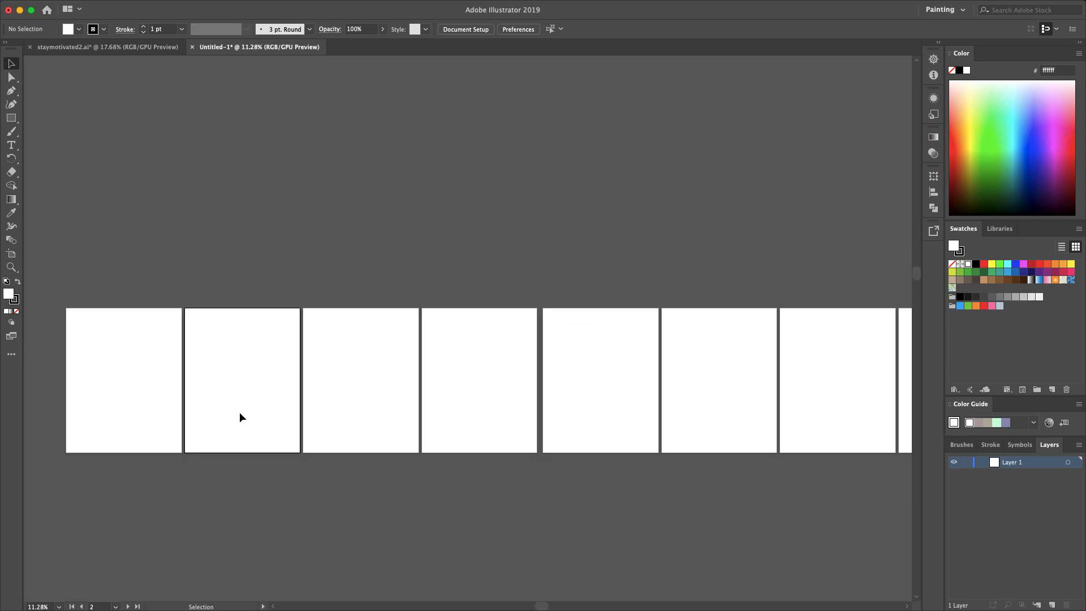
pyautogui.hscroll(-2, 240, 418)
pyautogui.scroll(1, 239, 417)
pyautogui.press('r')
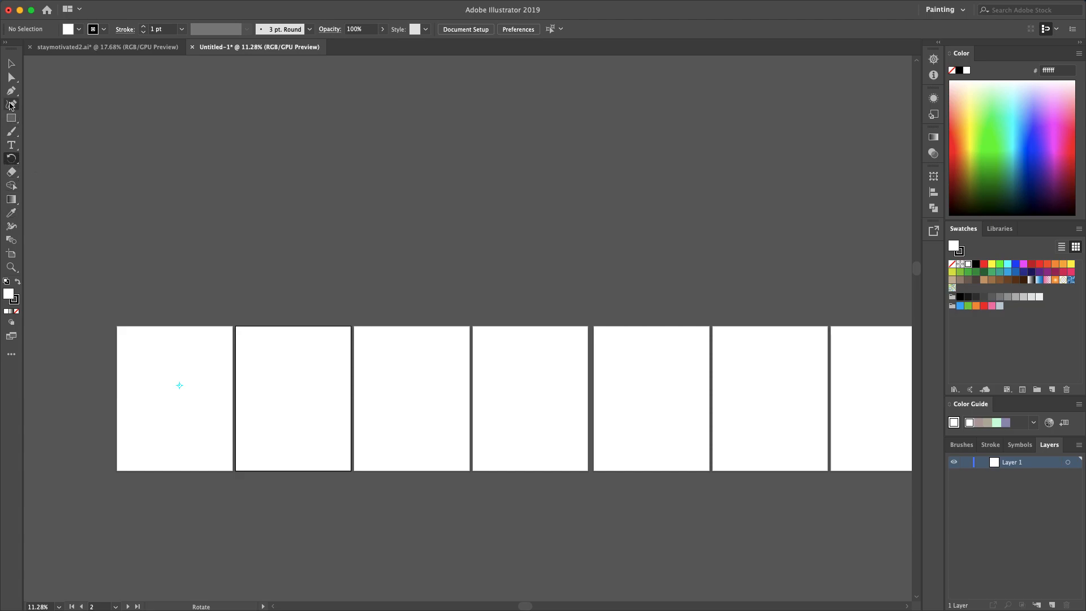
# Step: Draw a rectangle about 10356 x 959 px with the Rectangle tool, spanning from the first artboard to the tenth
pyautogui.click(14, 124)
pyautogui.scroll(5, 208, 364)
pyautogui.scroll(-5, 208, 364)
pyautogui.hscroll(2, 208, 364)
pyautogui.scroll(-1, 208, 364)
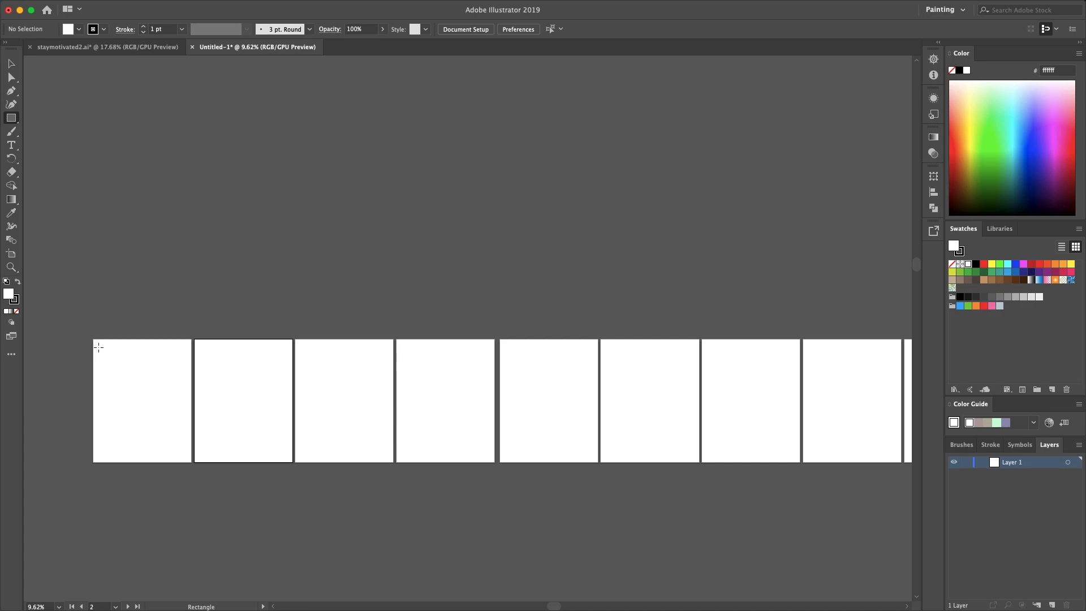
pyautogui.moveTo(99, 347); pyautogui.dragTo(892, 440)
# Step: Stretch the rectangle's right end to the tenth artboard's upper and lower right corners, making it 10425 x 1280 px
pyautogui.press('v')
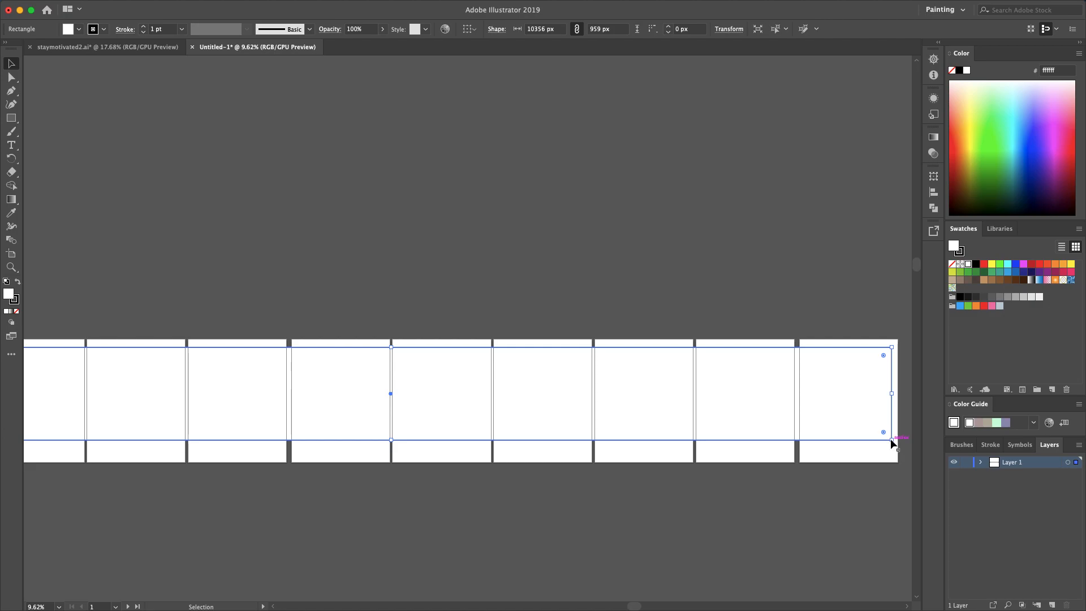
pyautogui.moveTo(893, 440); pyautogui.dragTo(898, 463)
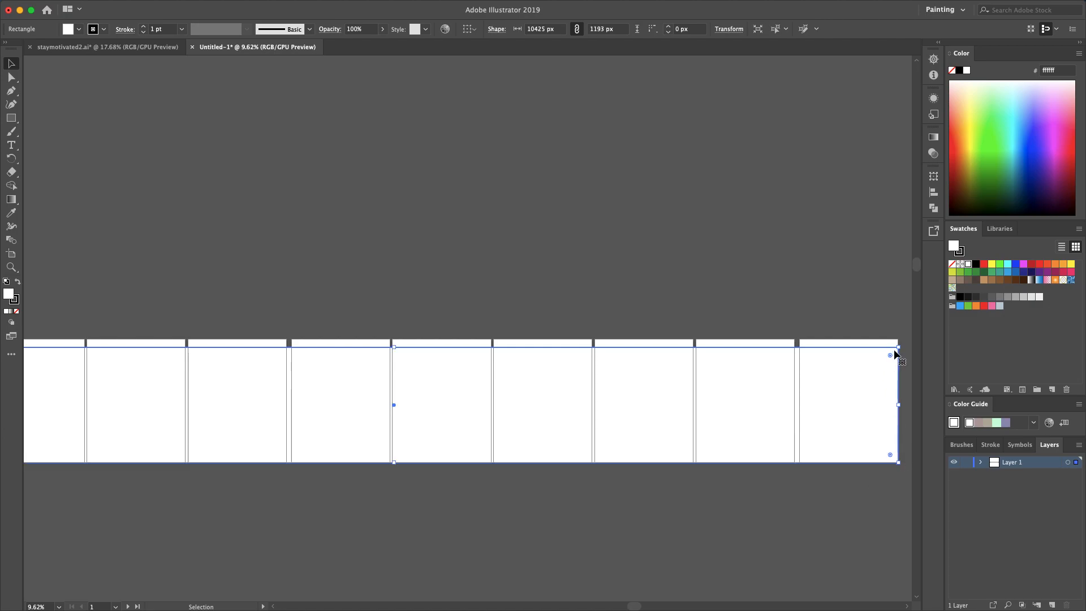
pyautogui.moveTo(899, 346); pyautogui.dragTo(898, 340)
pyautogui.scroll(5, 899, 340)
pyautogui.hscroll(5, 818, 372)
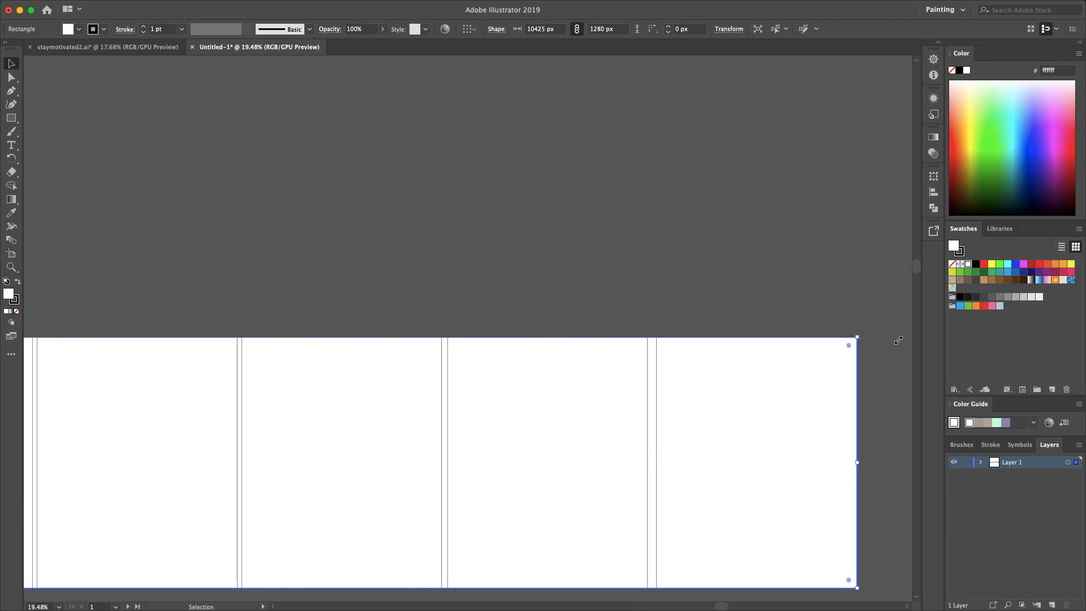
# Step: Extend the rectangle's left edge to the first artboard's left edge, making it 10477 px wide
pyautogui.scroll(-2, 818, 372)
pyautogui.hscroll(-5, 818, 372)
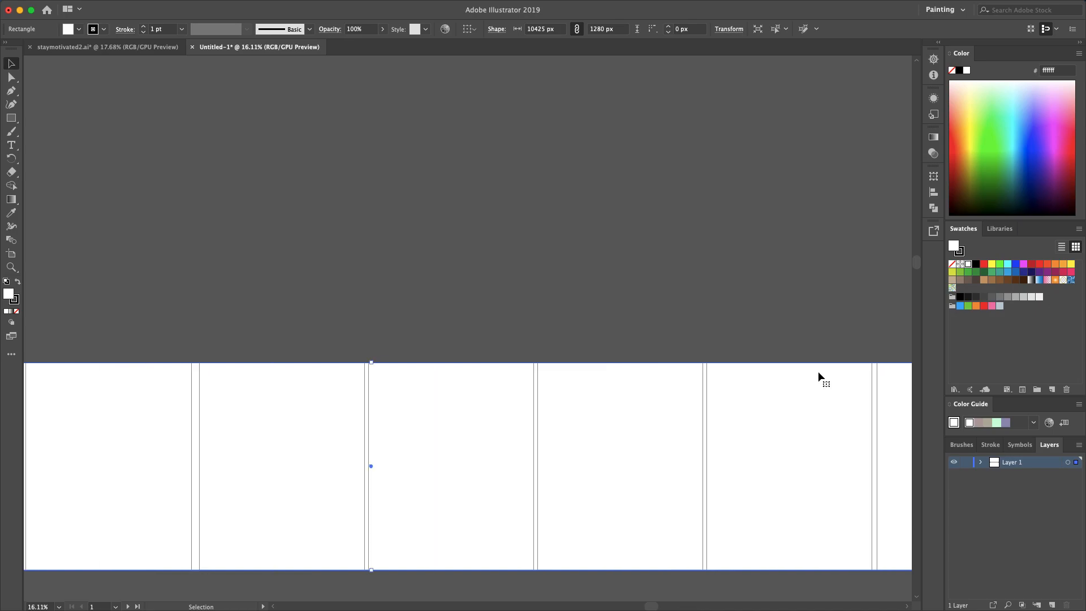
pyautogui.scroll(-2, 818, 371)
pyautogui.hscroll(-4, 528, 412)
pyautogui.hscroll(-3, 528, 412)
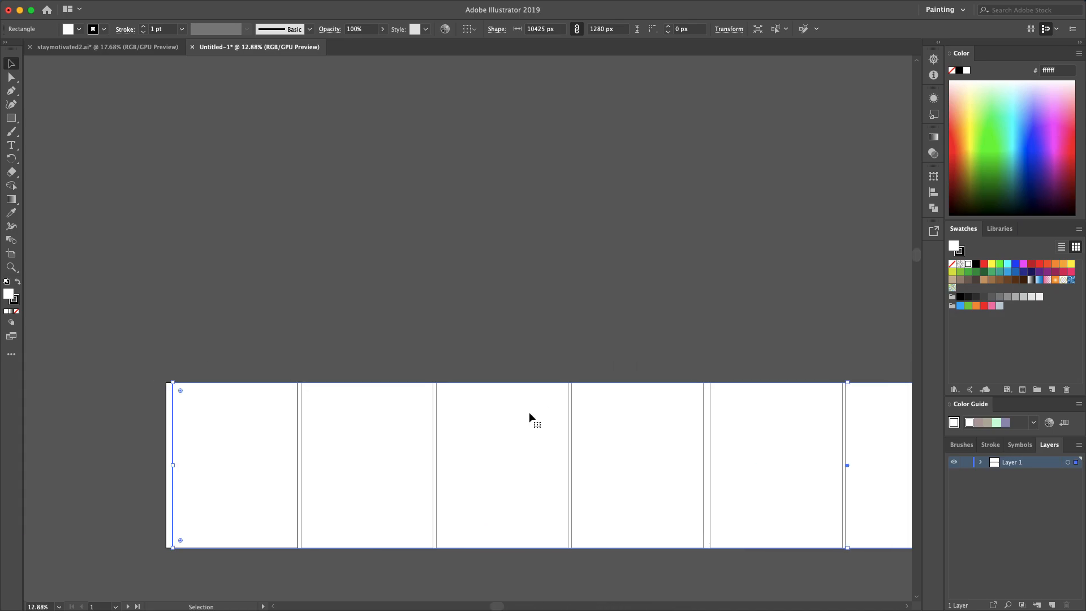
pyautogui.scroll(-2, 529, 412)
pyautogui.moveTo(225, 386); pyautogui.dragTo(220, 386)
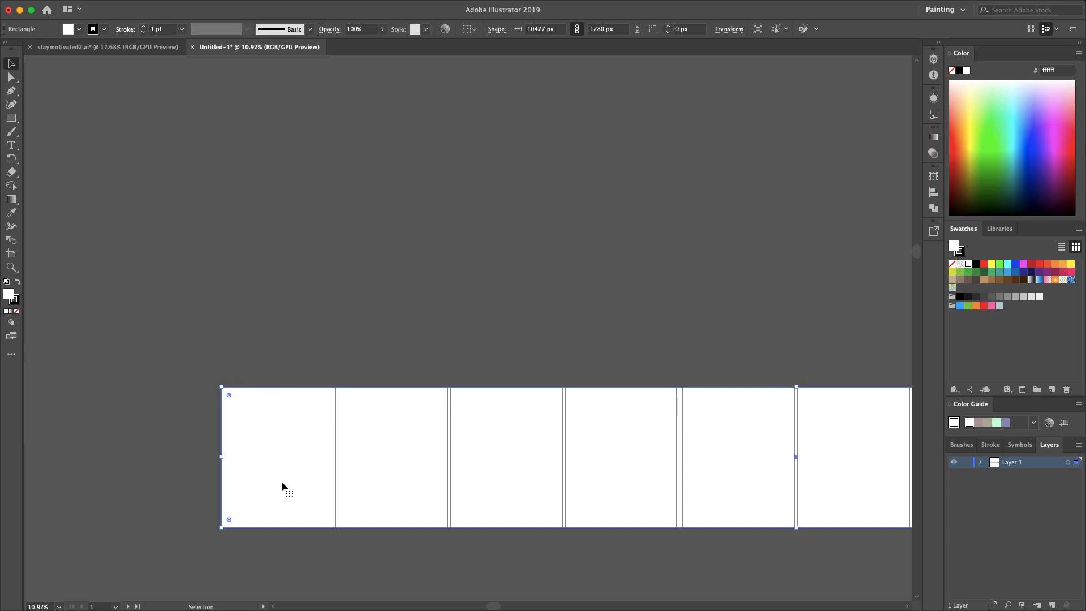
pyautogui.scroll(-2, 281, 481)
pyautogui.click(381, 467)
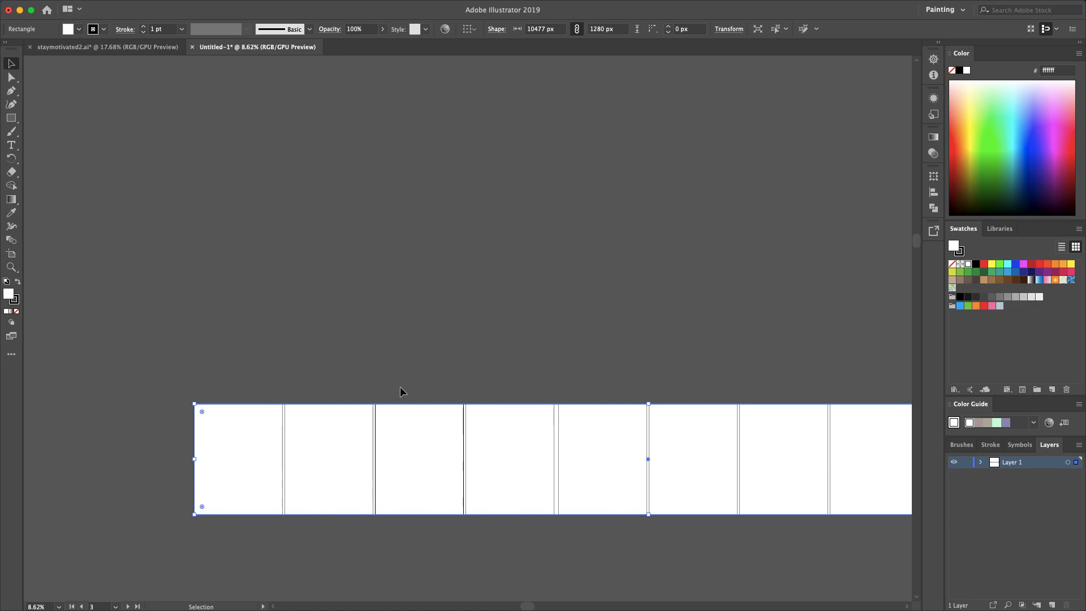
# Step: Try a cyan fill on the background rectangle and settle on black
pyautogui.click(69, 30)
pyautogui.click(63, 48)
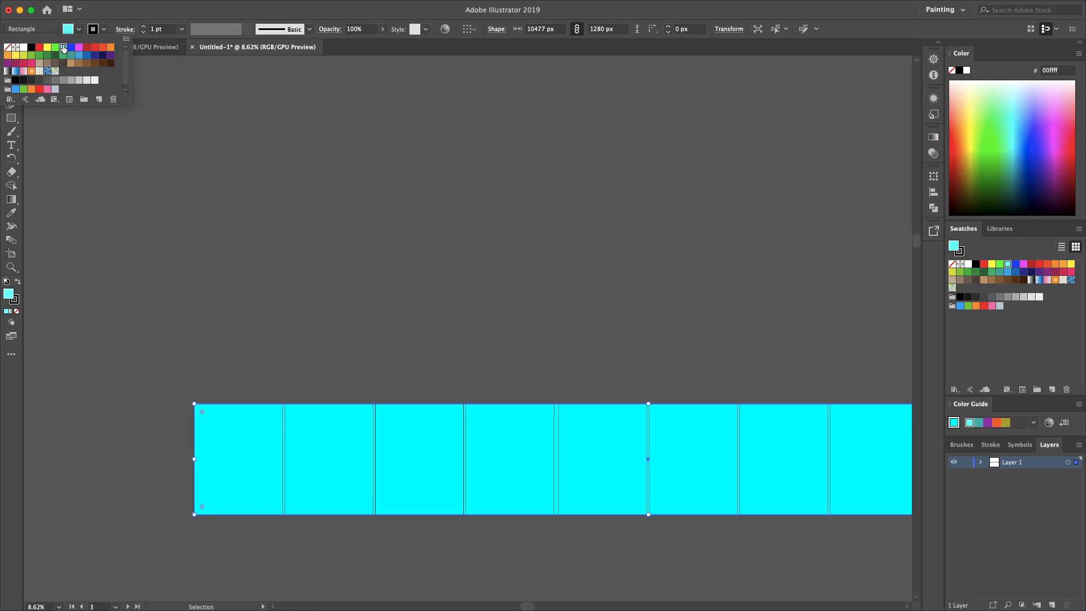
pyautogui.click(32, 48)
pyautogui.click(327, 304)
pyautogui.click(342, 362)
pyautogui.click(380, 444)
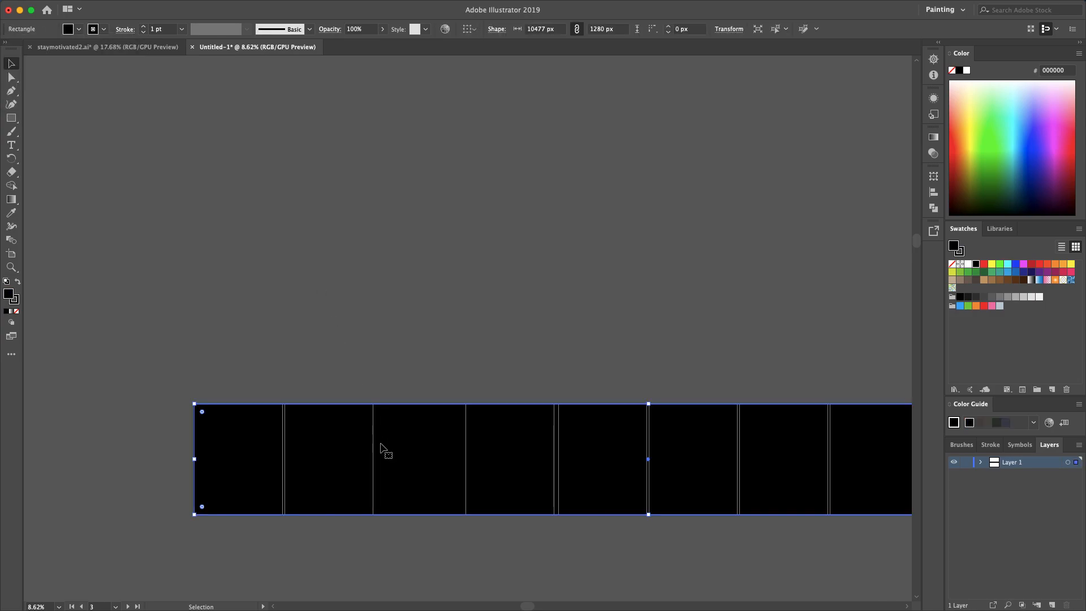
# Step: Lock the black background rectangle and expand Layer 1 to show its locked entry
pyautogui.press('super+2')
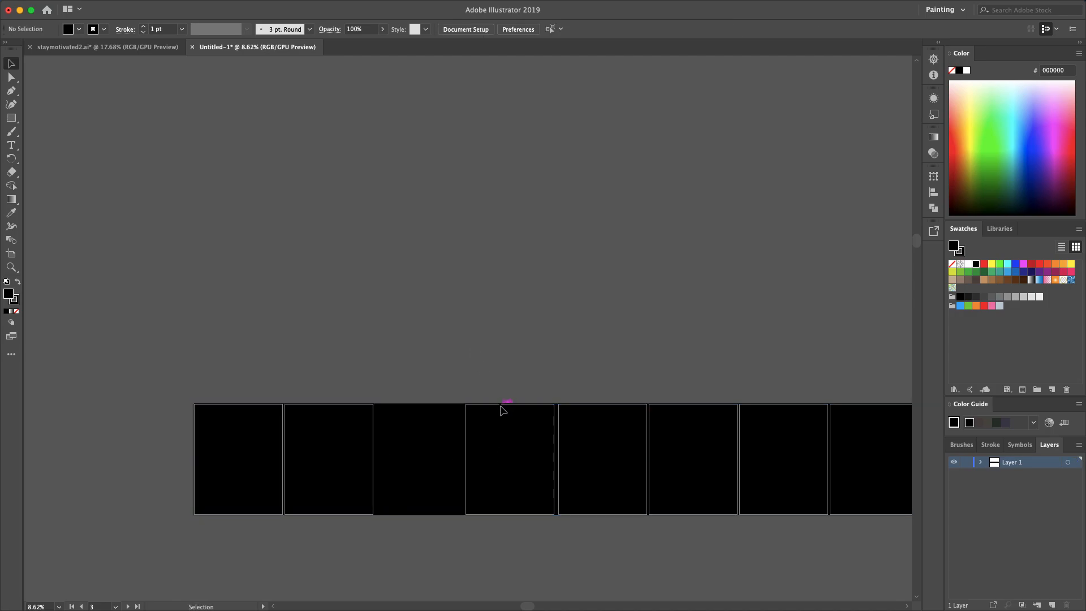
pyautogui.click(982, 462)
pyautogui.click(965, 475)
pyautogui.click(1011, 478)
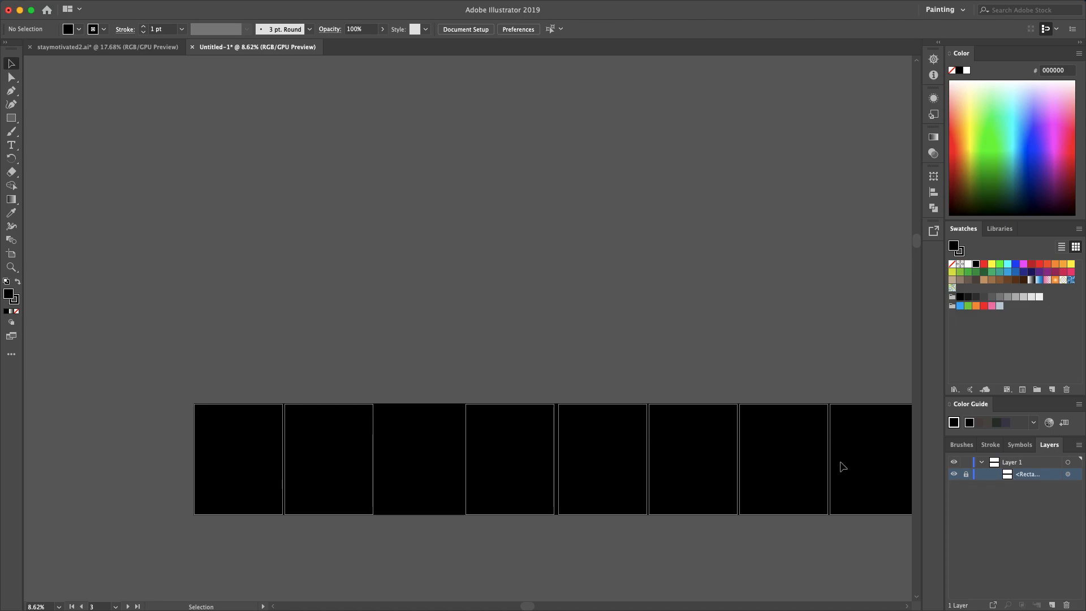
# Step: Switch to Notion with the "Innovative Coder posts" page and make its window full screen
pyautogui.scroll(2, 536, 456)
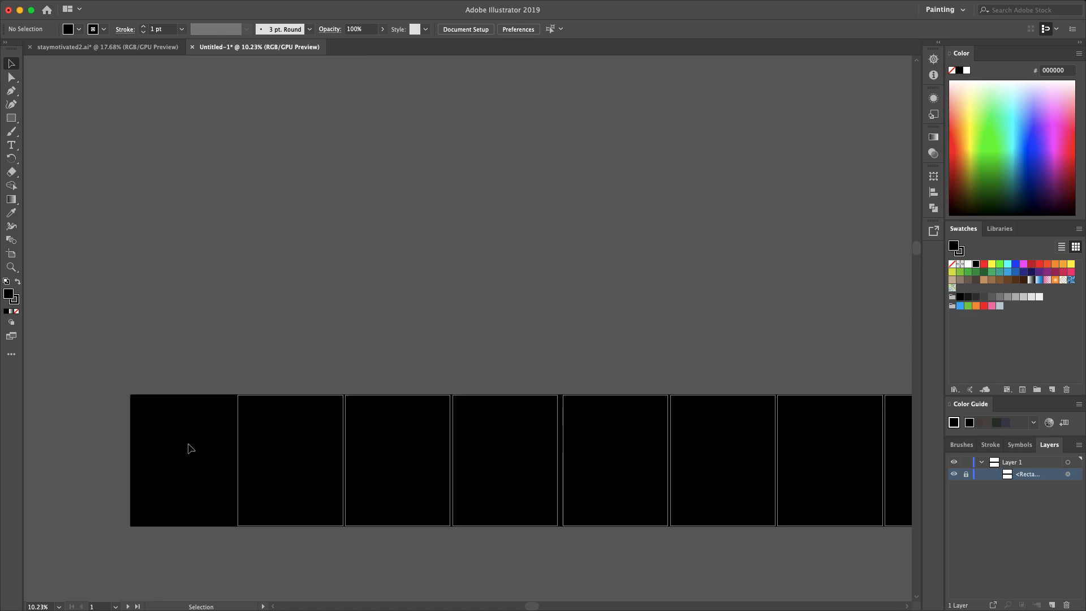
pyautogui.hscroll(-1, 240, 432)
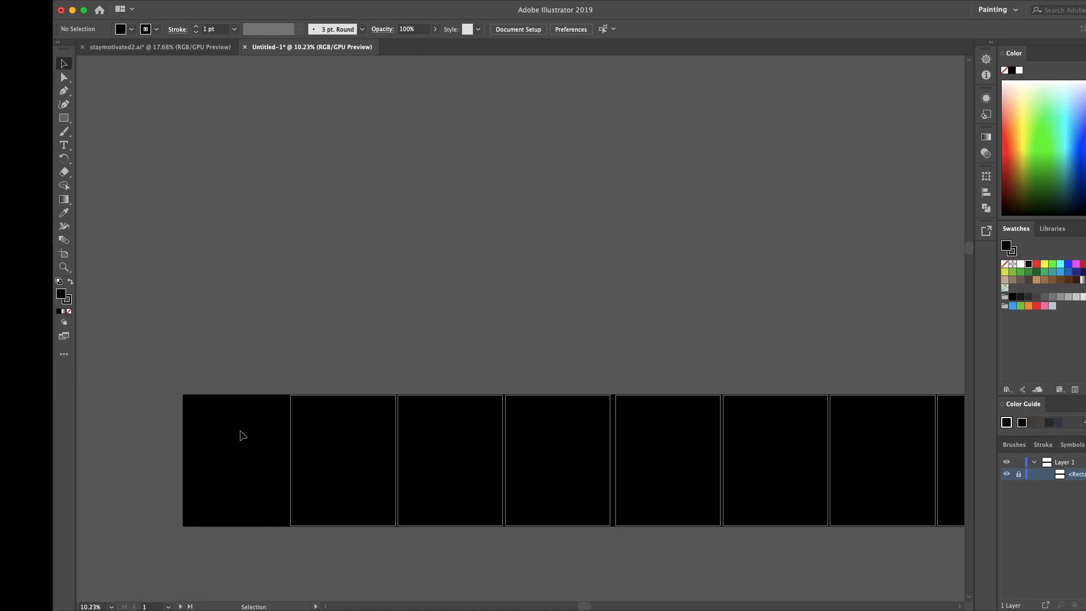
pyautogui.hscroll(3, 240, 432)
pyautogui.hotkey('ctrl', 'Up')
pyautogui.hotkey('ctrl', 'Up')
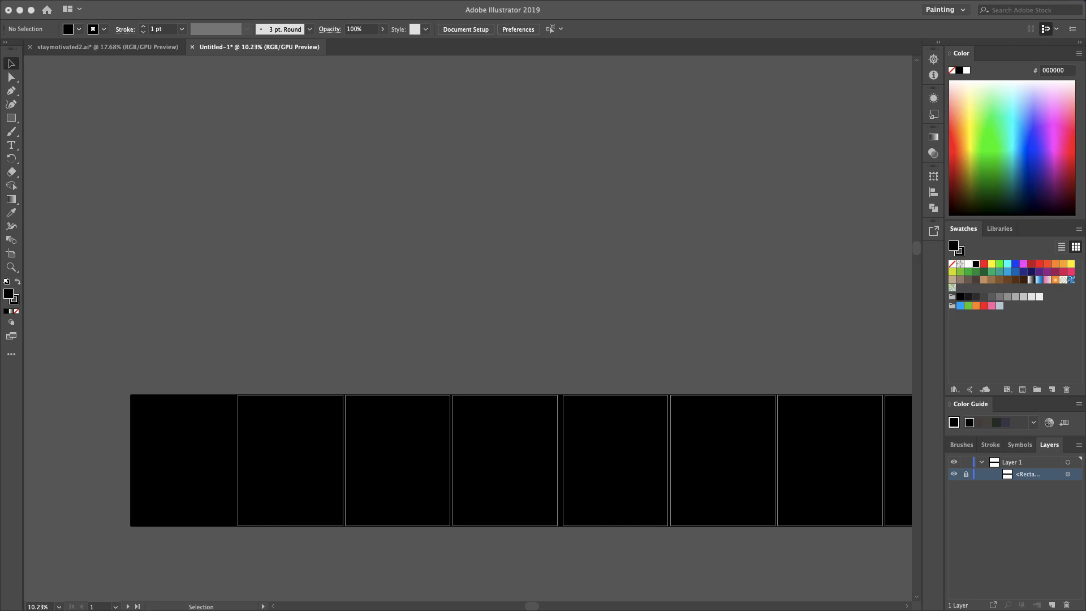
pyautogui.hotkey('ctrl', 'Left')
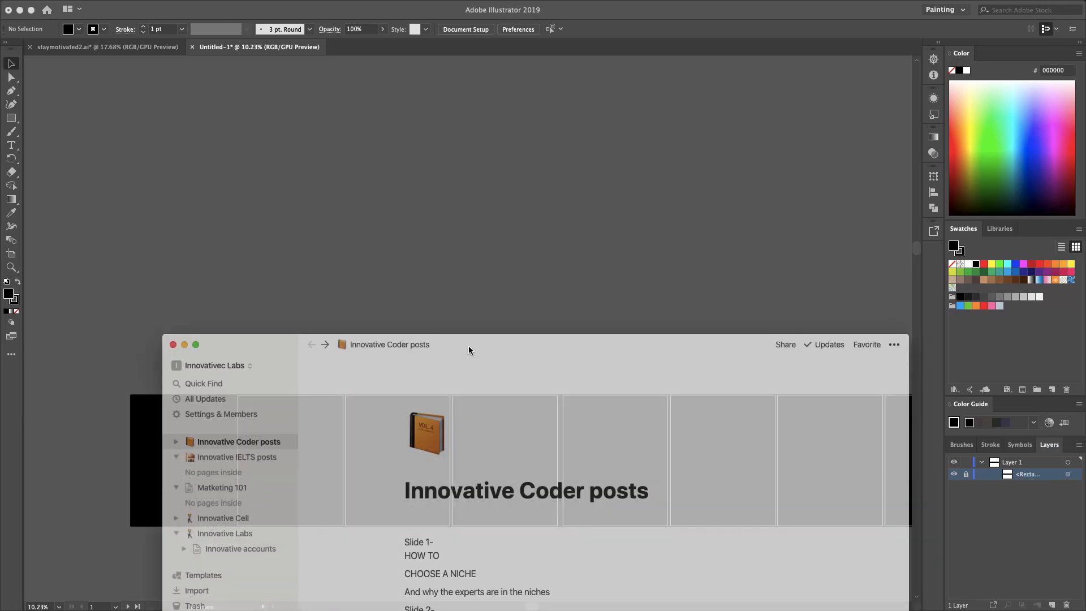
pyautogui.moveTo(469, 345); pyautogui.dragTo(406, 117)
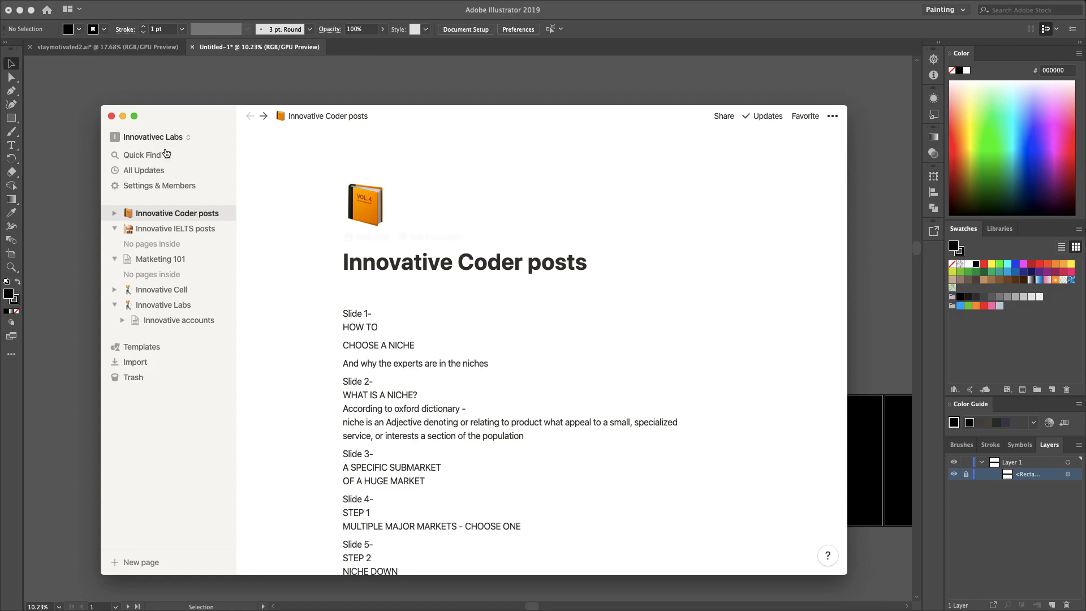
pyautogui.click(135, 115)
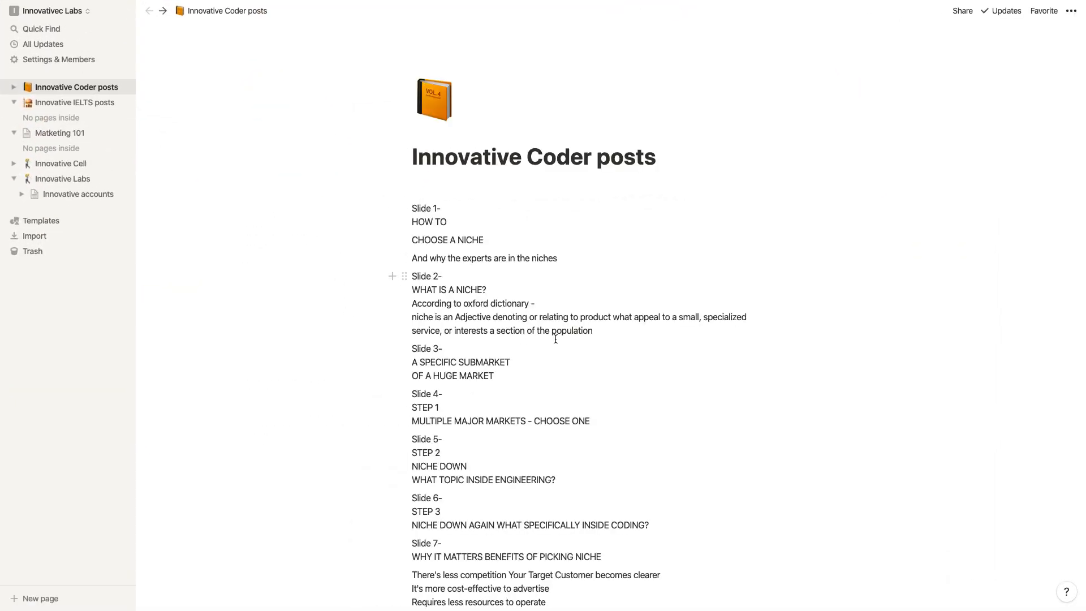
# Step: Read the planned text for Slides 1 to 8 on the Notion page and switch back to Illustrator
pyautogui.scroll(-5, 555, 339)
pyautogui.scroll(4, 555, 338)
pyautogui.click(566, 465)
pyautogui.scroll(3, 530, 371)
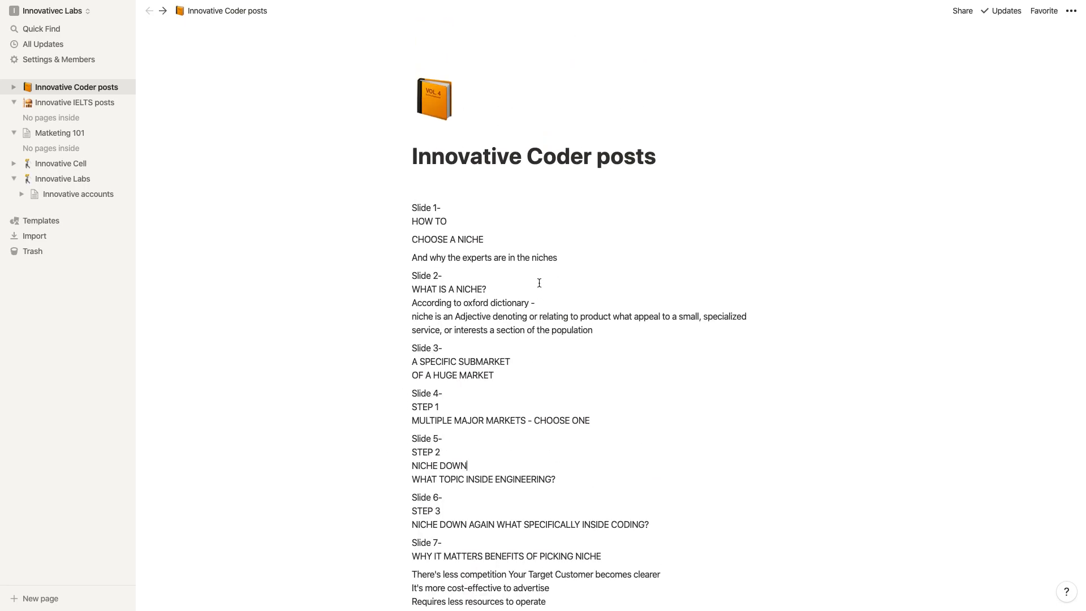
pyautogui.scroll(-2, 538, 303)
pyautogui.scroll(-3, 491, 193)
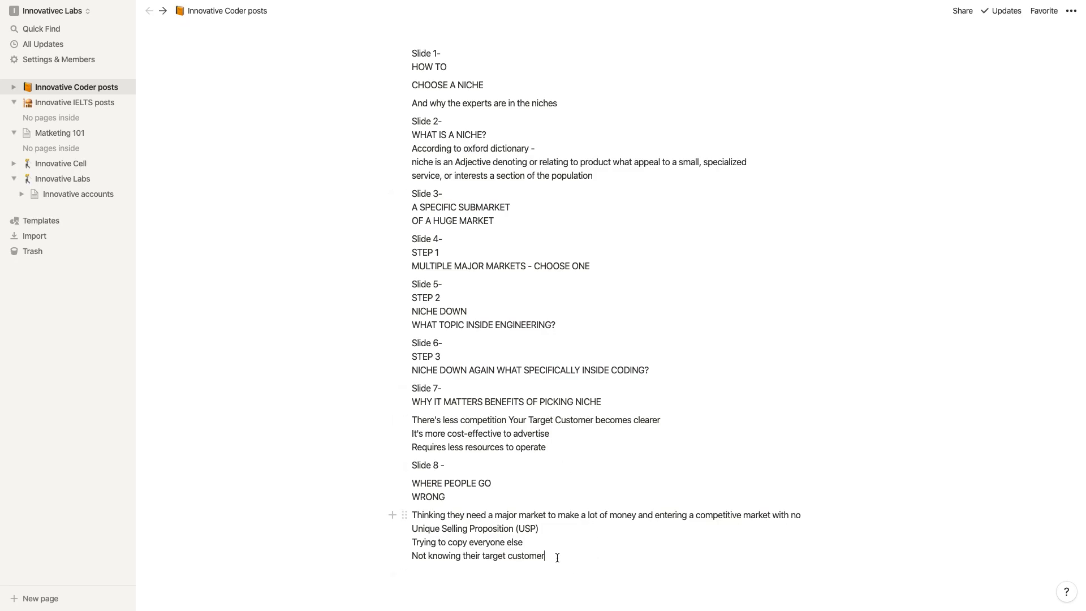
pyautogui.hotkey('ctrl', 'Left')
pyautogui.scroll(-3, 373, 443)
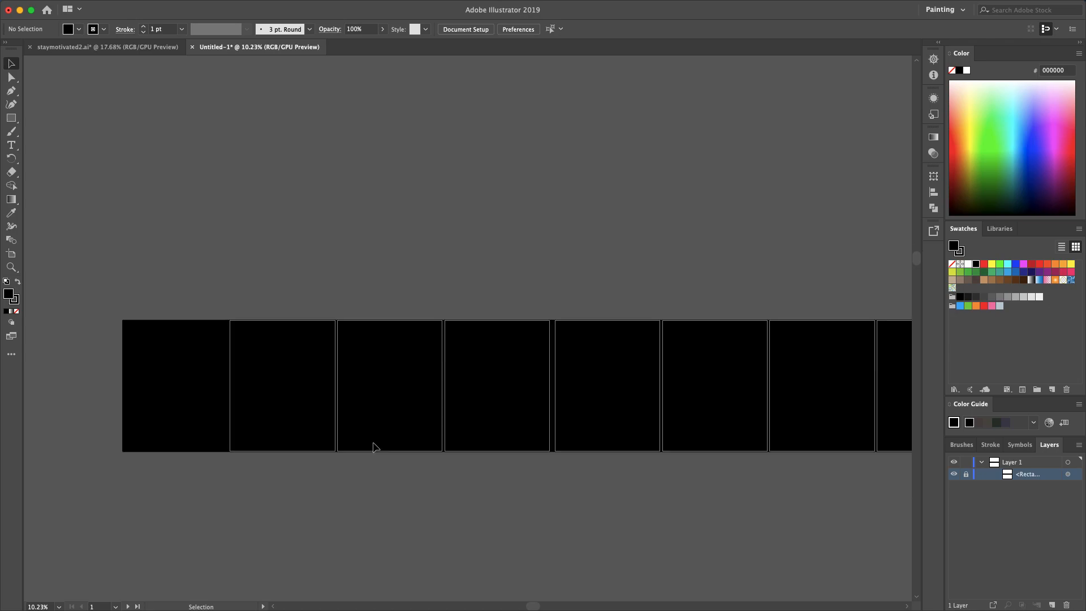
# Step: Switch to Notion and join Slide 1's heading into the single line "HOW TO CHOOSE A NICHE"
pyautogui.hotkey('ctrl', 'Right')
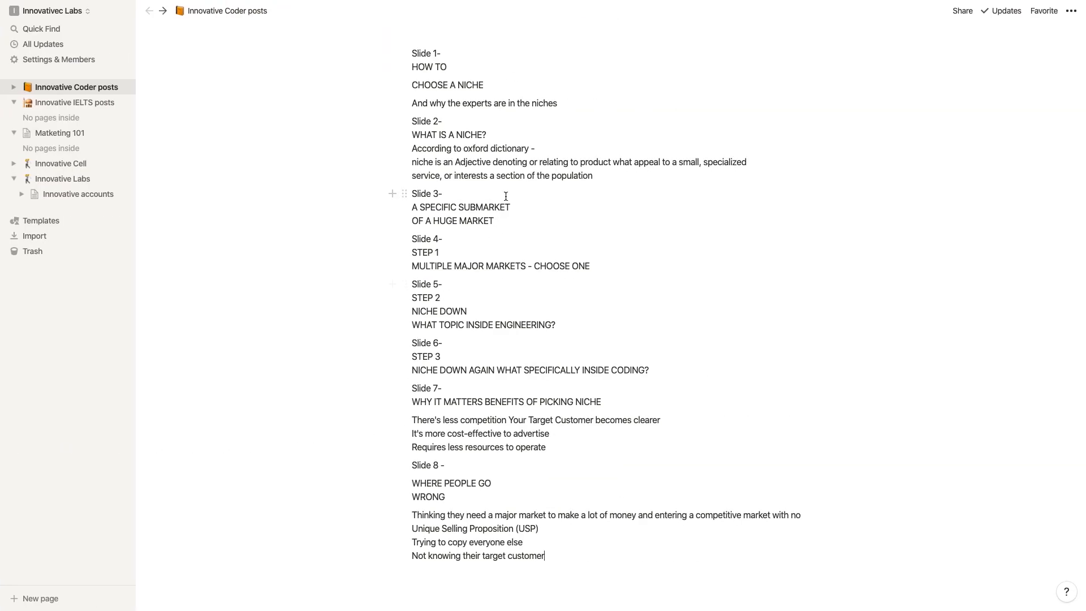
pyautogui.scroll(1, 505, 196)
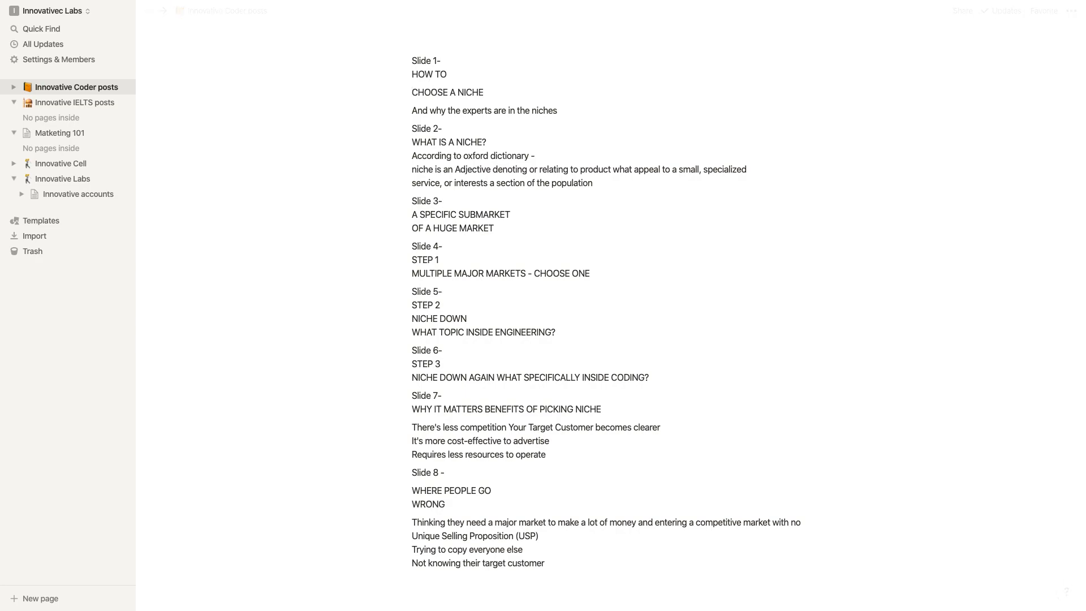
pyautogui.press('BackSpace')
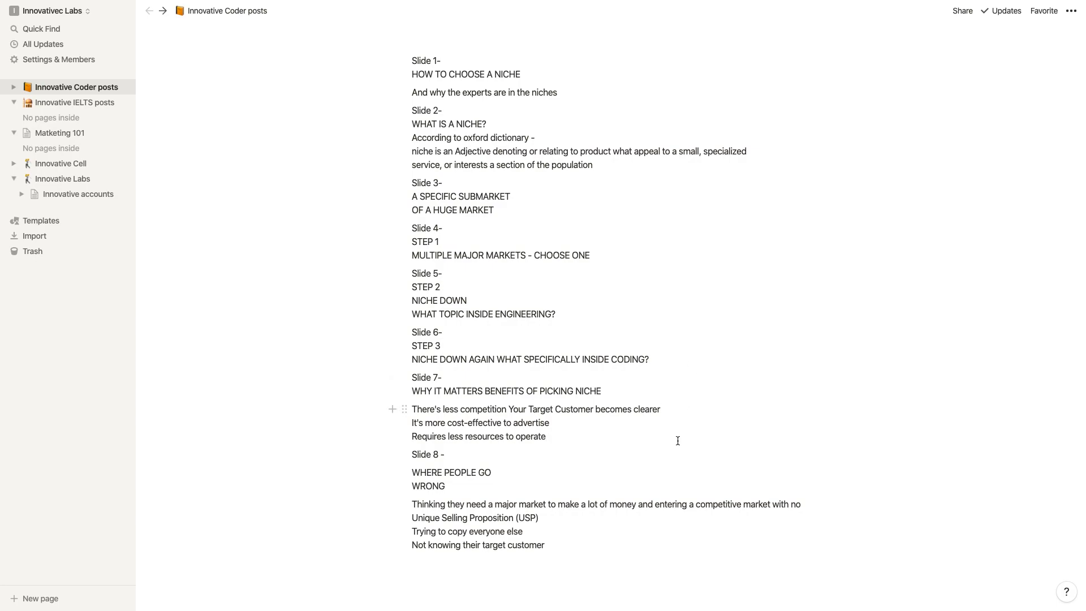
# Step: Copy Slide 1's heading line from the Notion page and switch back to Illustrator at the first artboard
pyautogui.scroll(1, 677, 441)
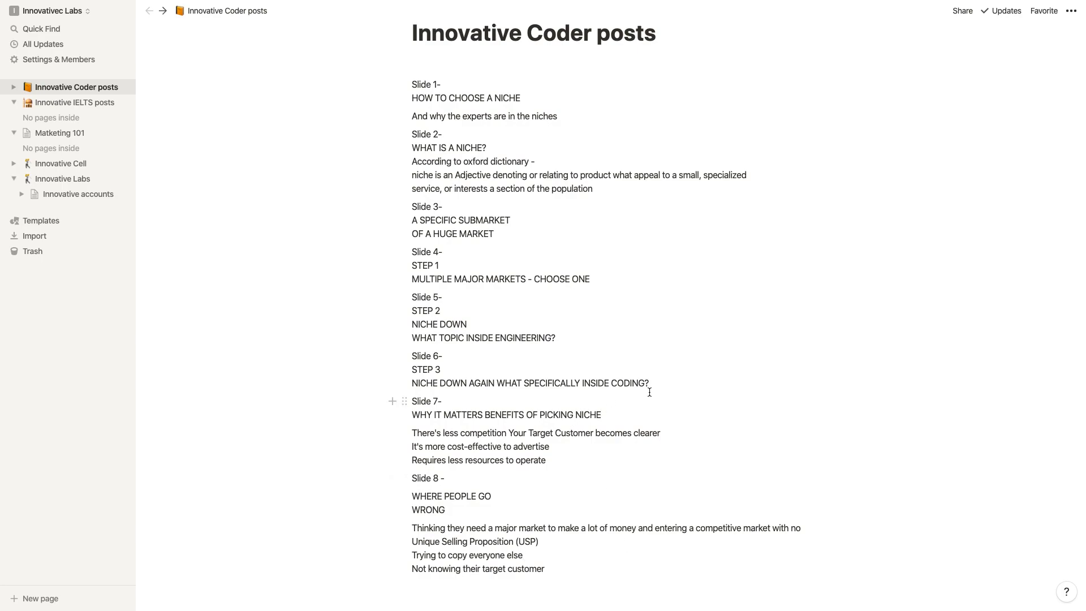
pyautogui.click(620, 195)
pyautogui.moveTo(563, 116); pyautogui.dragTo(477, 94)
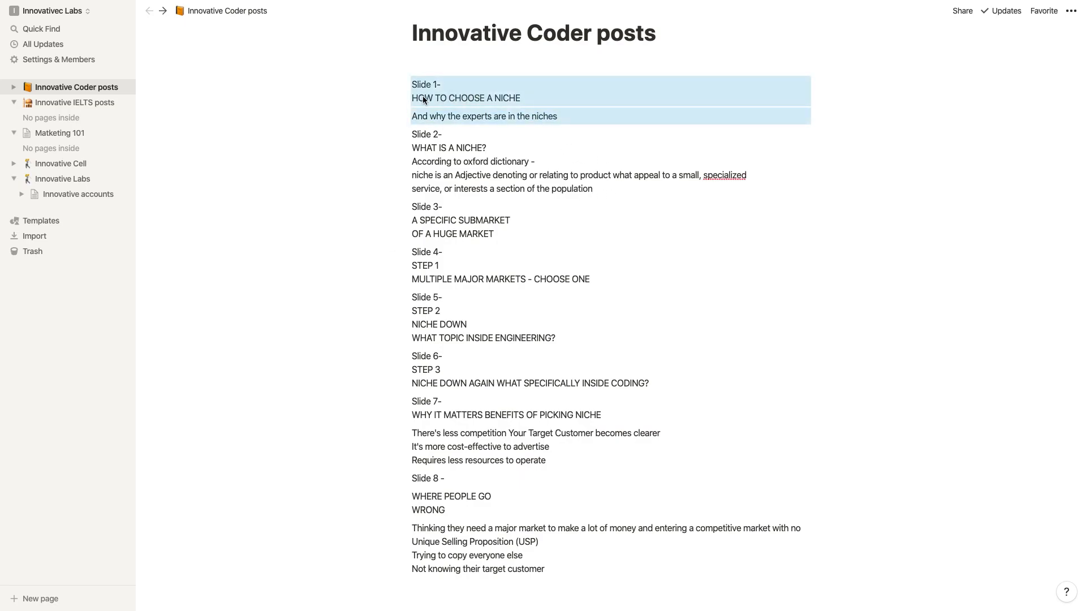
pyautogui.tripleClick(467, 97)
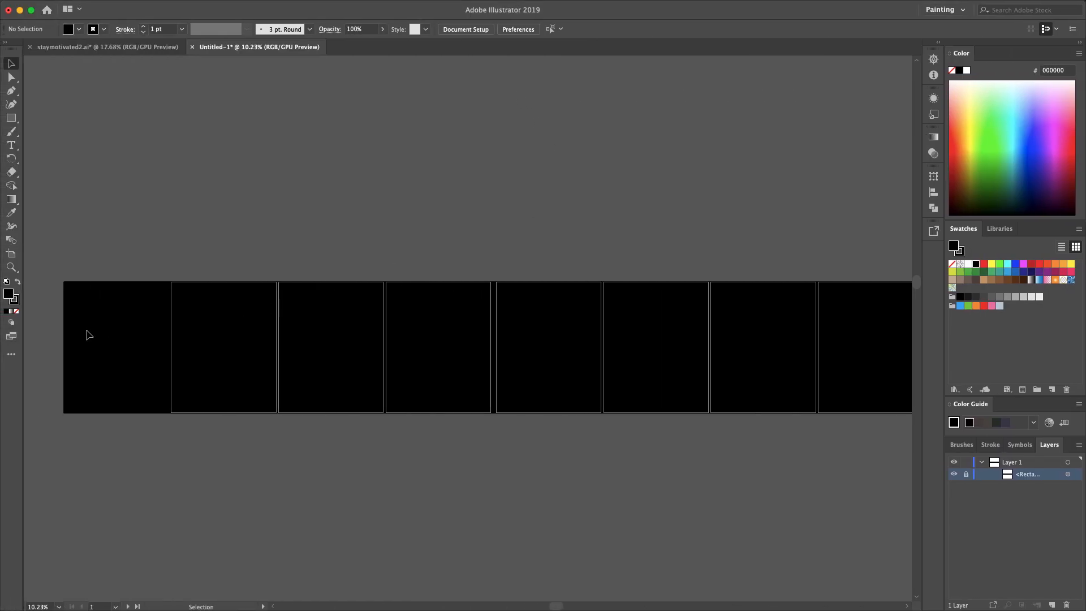
pyautogui.press('super+z')
pyautogui.hscroll(-8, 89, 335)
pyautogui.scroll(2, 89, 335)
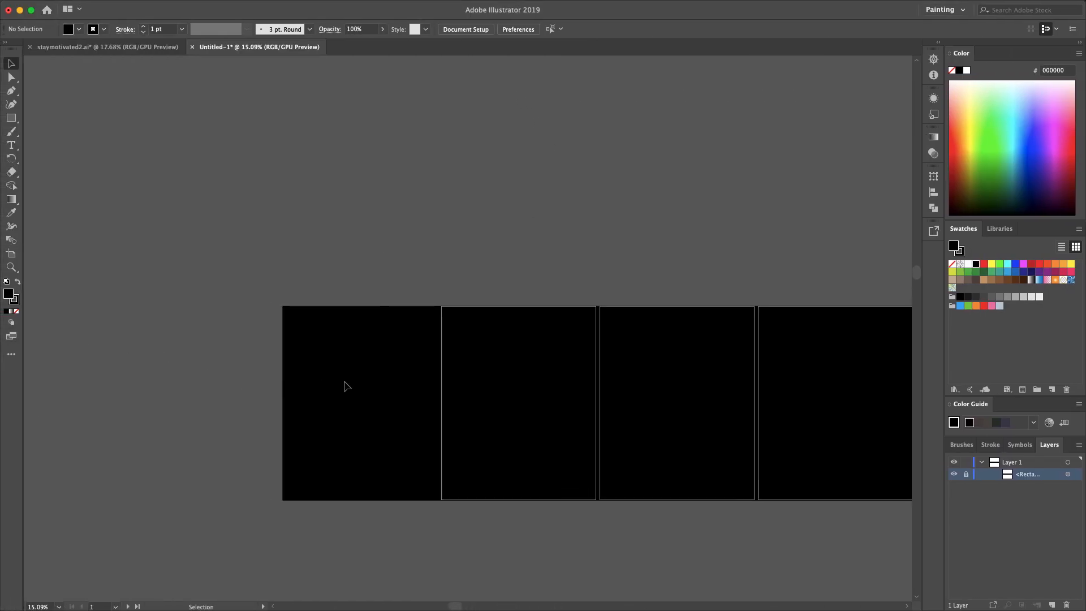
# Step: Place a point text object in the upper-left part of the first artboard and paste "HOW TO CHOOSE A NICHE" into it
pyautogui.press('t')
pyautogui.click(347, 290)
pyautogui.press('super+z')
pyautogui.press('super+z')
pyautogui.press('super+shift+z')
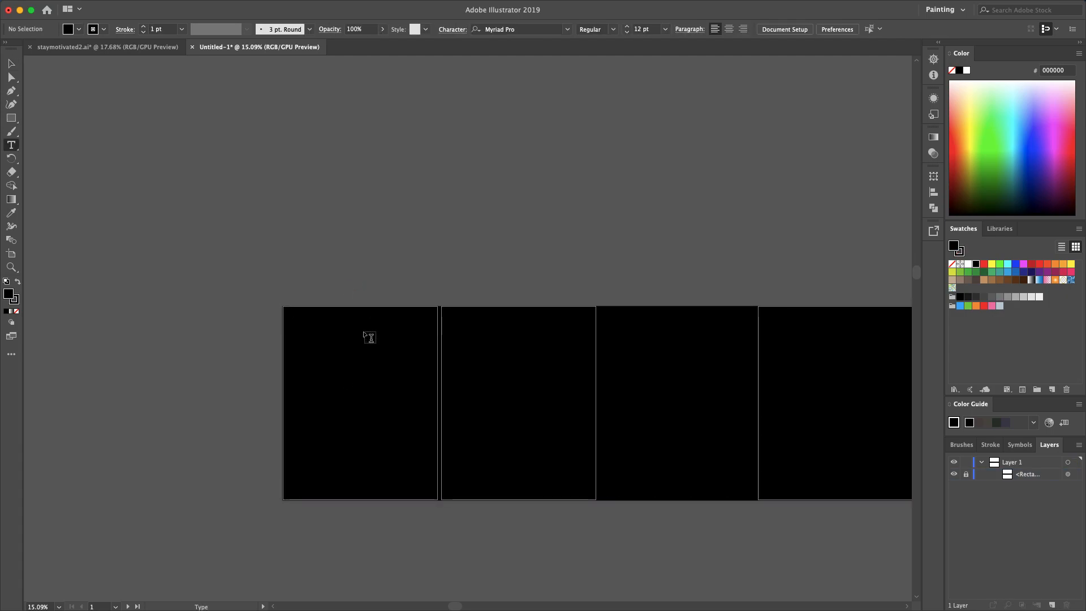
pyautogui.click(317, 340)
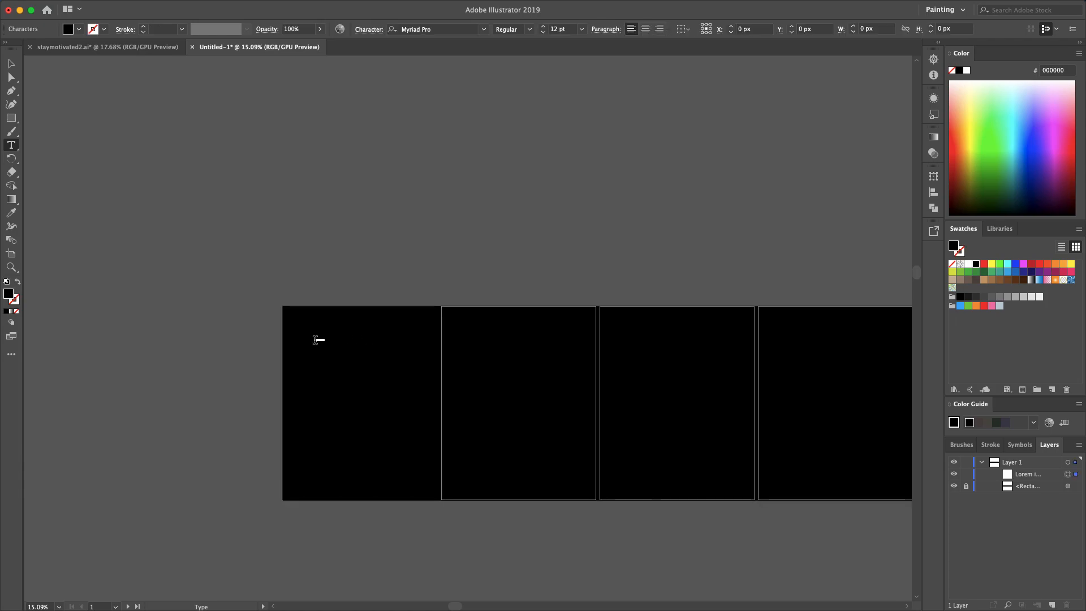
pyautogui.scroll(6, 322, 346)
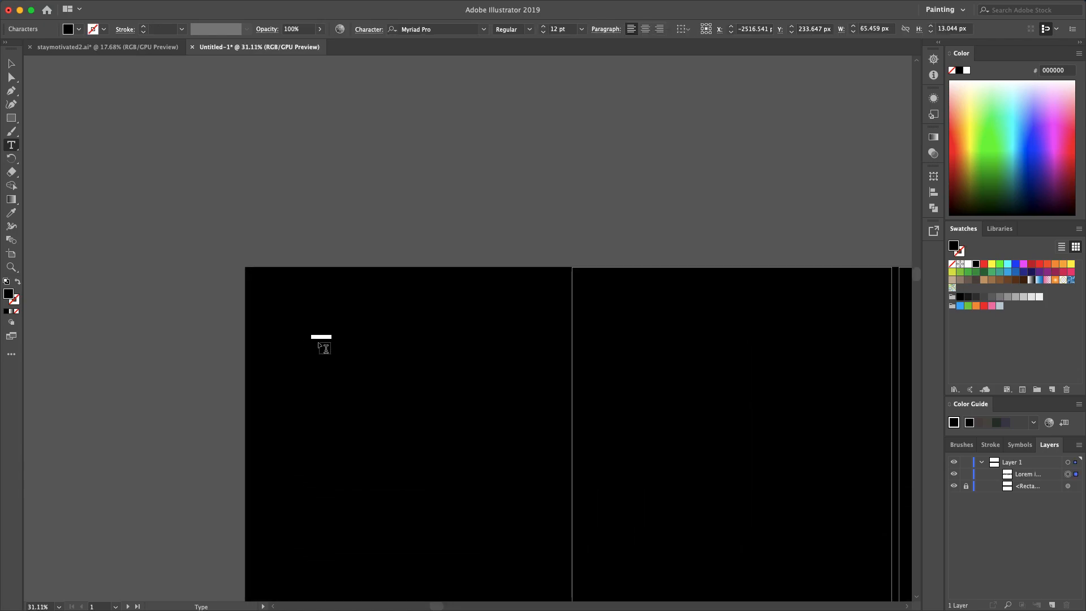
pyautogui.press('BackSpace')
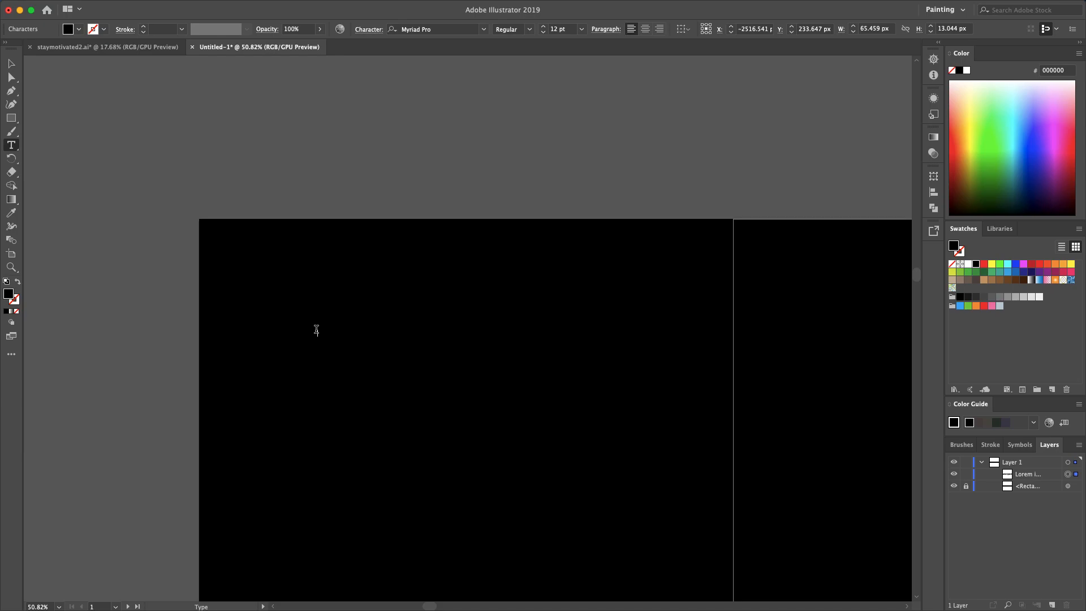
pyautogui.press('super+v')
pyautogui.press('Escape')
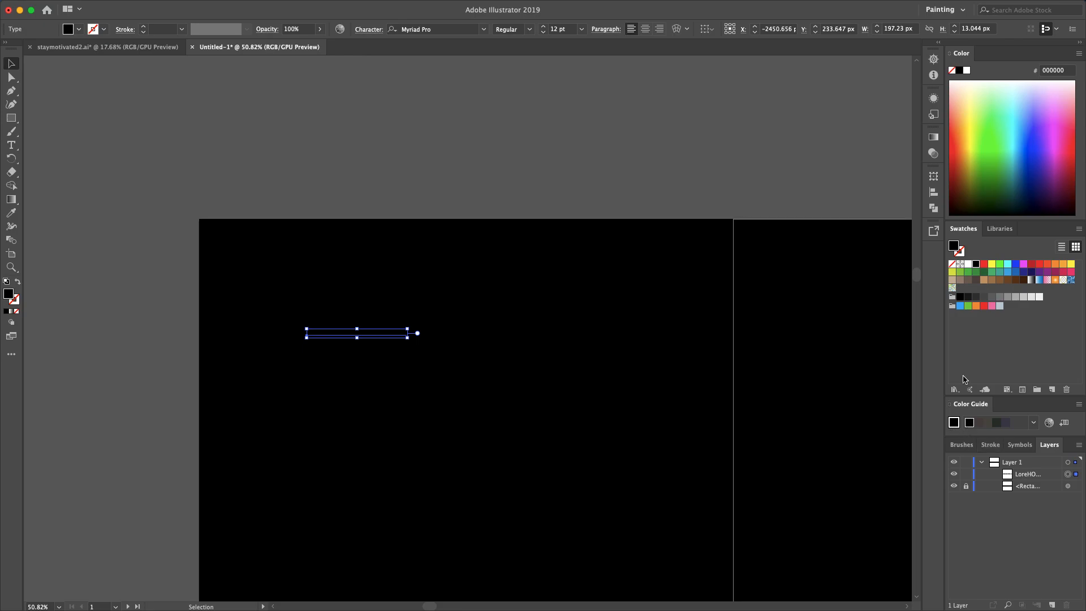
# Step: Fill the pasted text with white and scale it up to about 41 pt
pyautogui.click(969, 264)
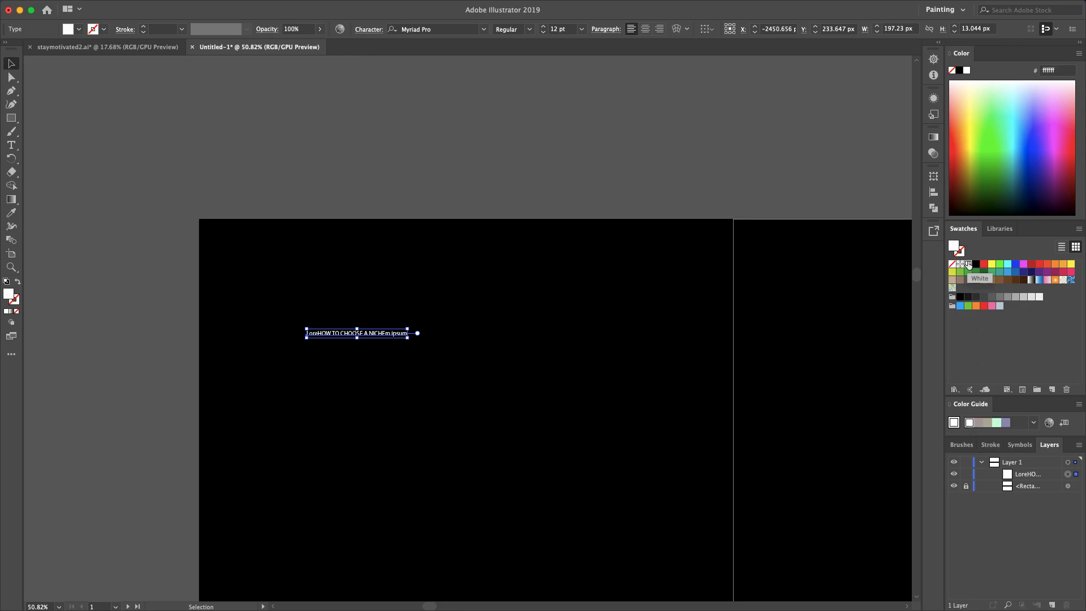
pyautogui.click(641, 368)
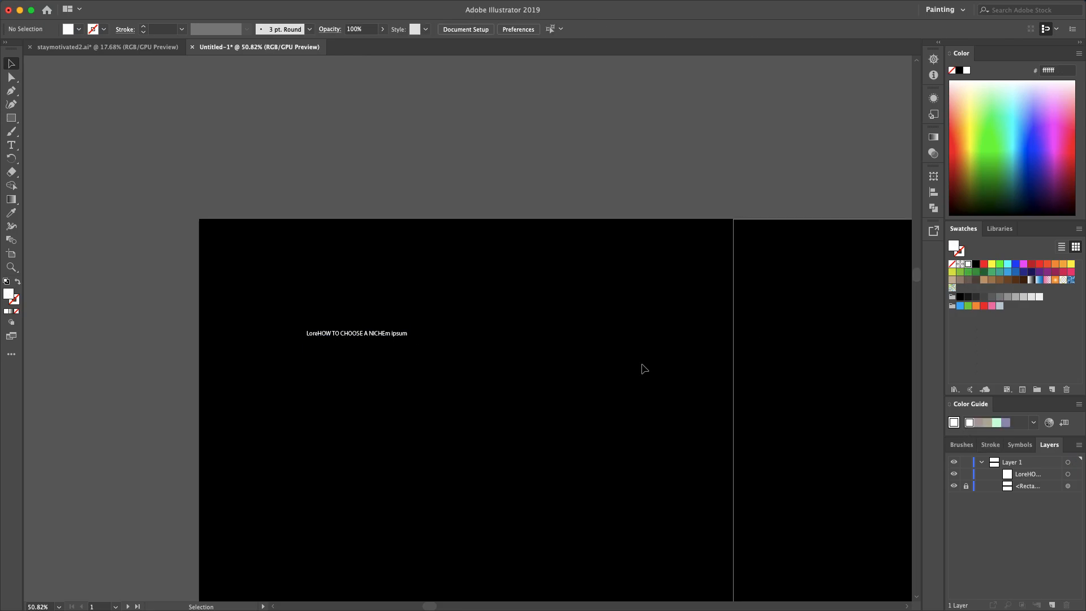
pyautogui.click(393, 337)
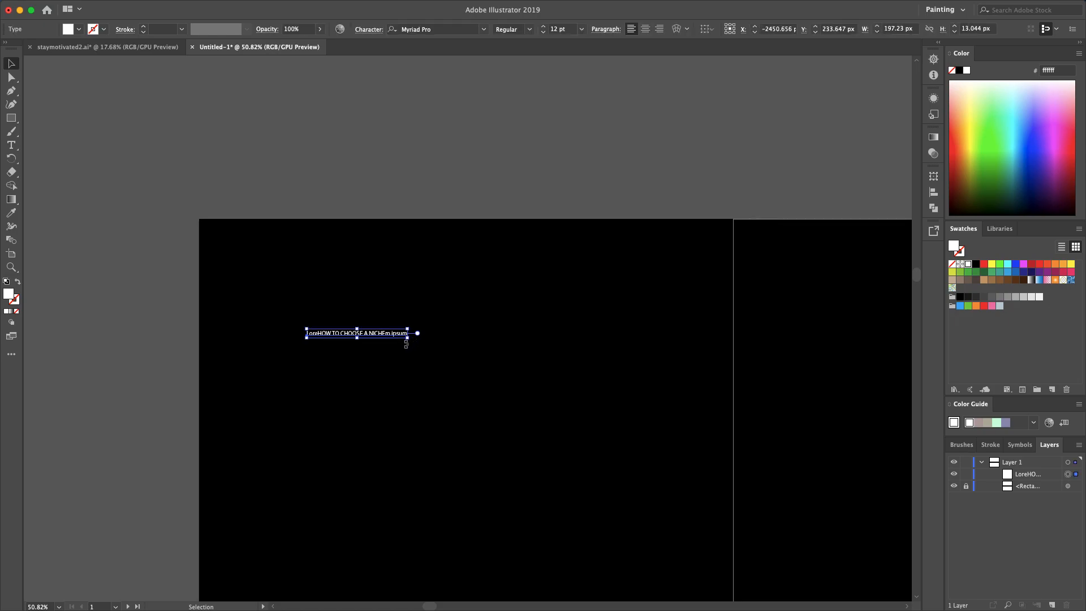
pyautogui.moveTo(408, 338); pyautogui.dragTo(655, 418)
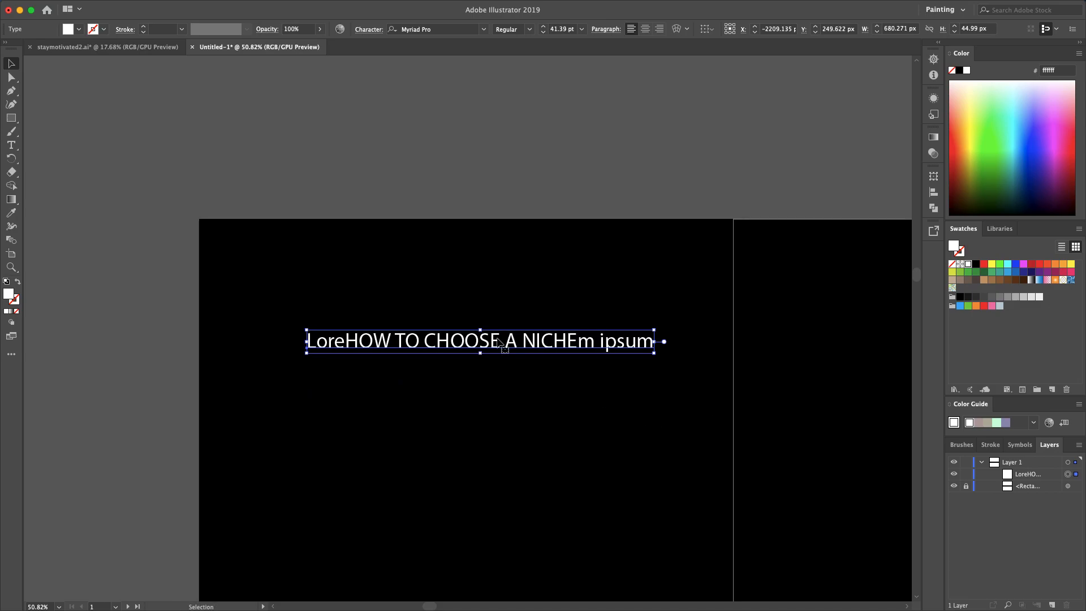
# Step: Remove the leftover "Lore" and "m ipsum" placeholder letters so the text reads only "HOW TO CHOOSE A NICHE"
pyautogui.tripleClick(445, 342)
pyautogui.click(382, 341)
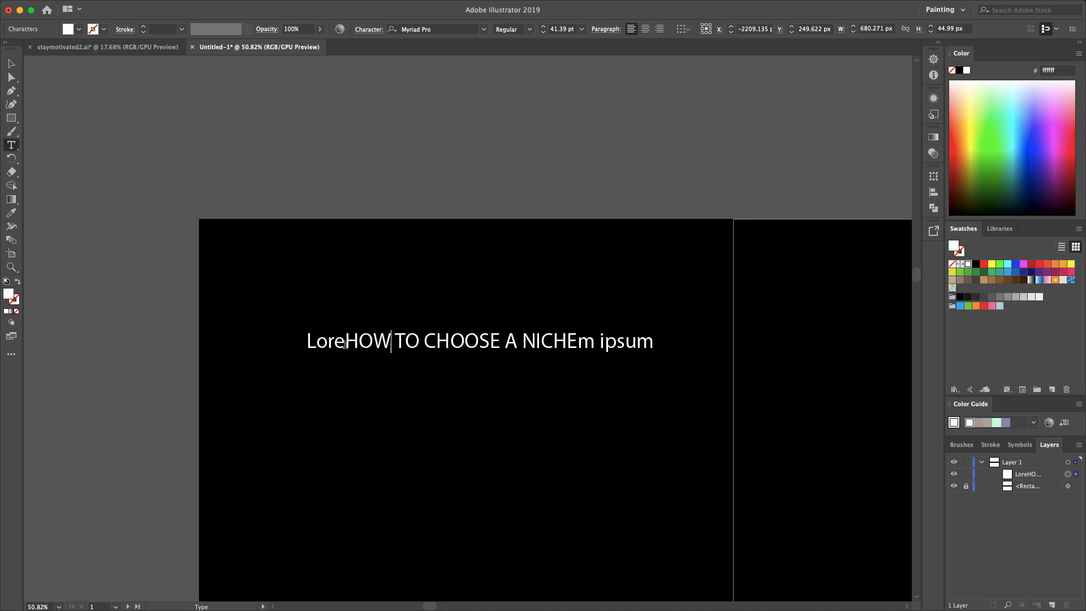
pyautogui.press('BackSpace')
pyautogui.press('BackSpace')
pyautogui.press('BackSpace')
pyautogui.scroll(5, 410, 362)
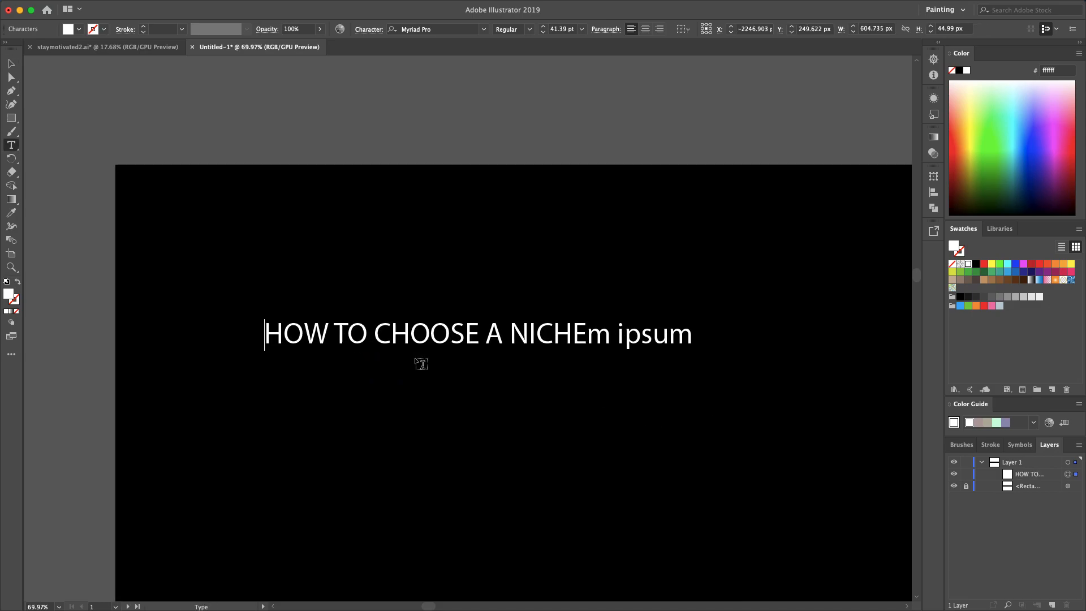
pyautogui.moveTo(607, 333); pyautogui.dragTo(711, 331)
pyautogui.press('BackSpace')
pyautogui.scroll(-2, 657, 343)
pyautogui.scroll(-3, 656, 343)
pyautogui.hscroll(3, 656, 343)
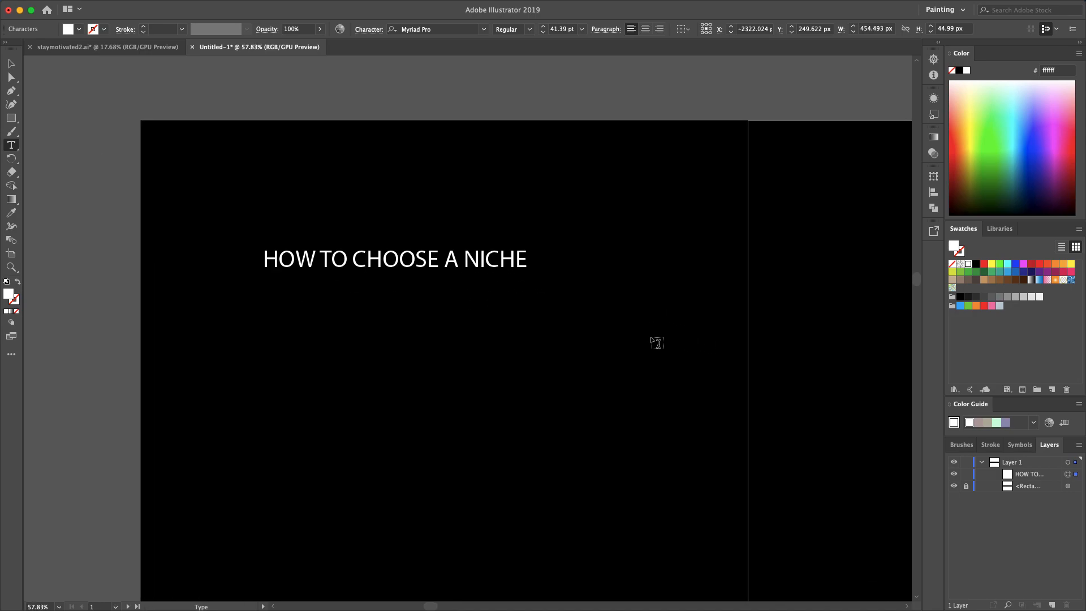
pyautogui.press('Escape')
# Step: Scale the heading up to about 71 pt, toward the first artboard's right edge
pyautogui.scroll(-2, 556, 332)
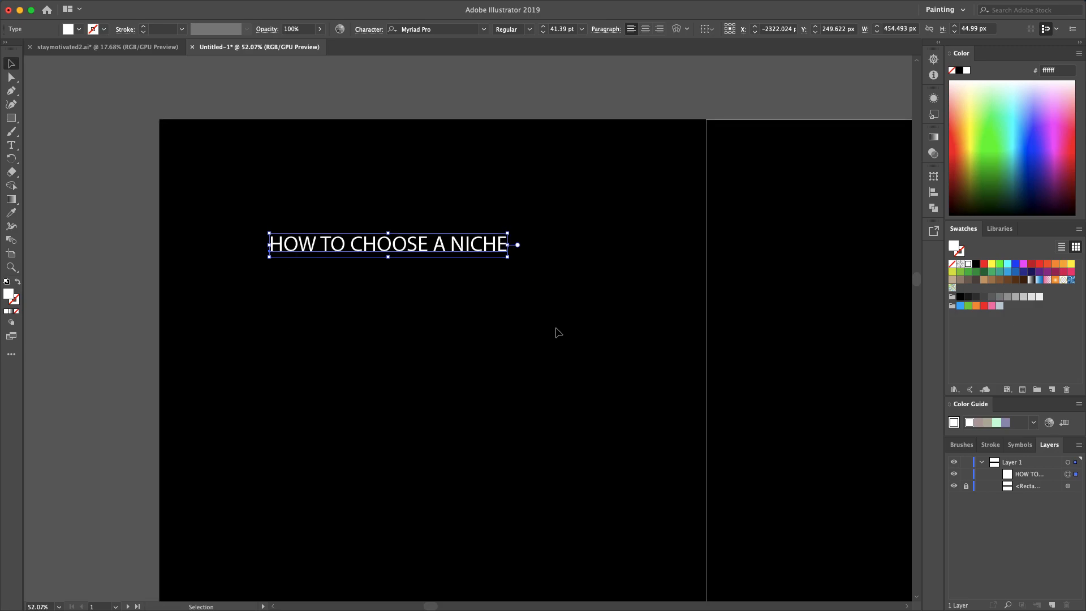
pyautogui.scroll(-2, 480, 288)
pyautogui.hscroll(2, 481, 288)
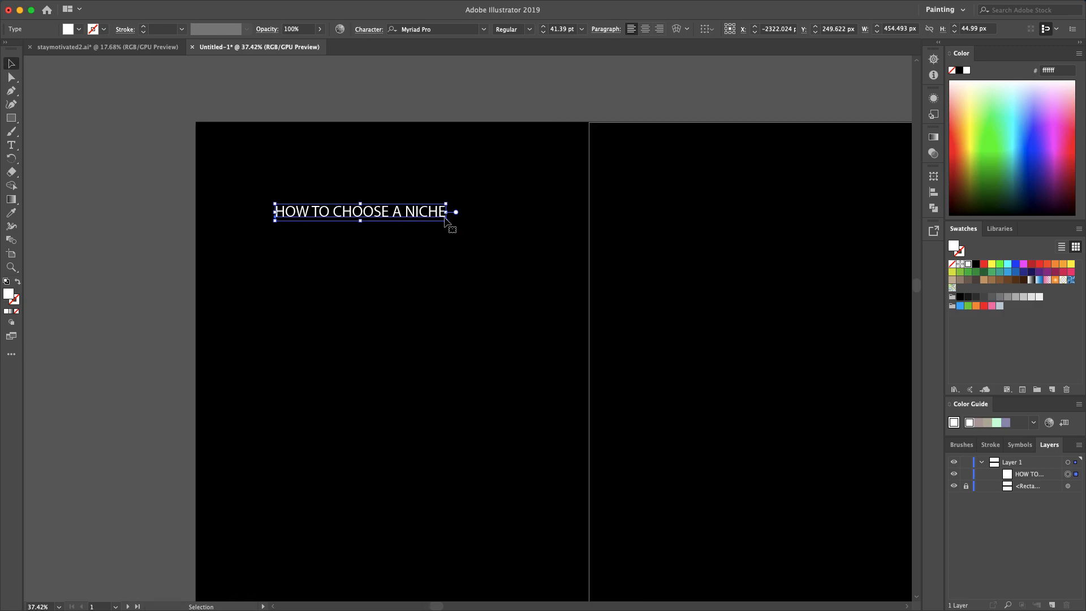
pyautogui.moveTo(446, 219); pyautogui.dragTo(570, 357)
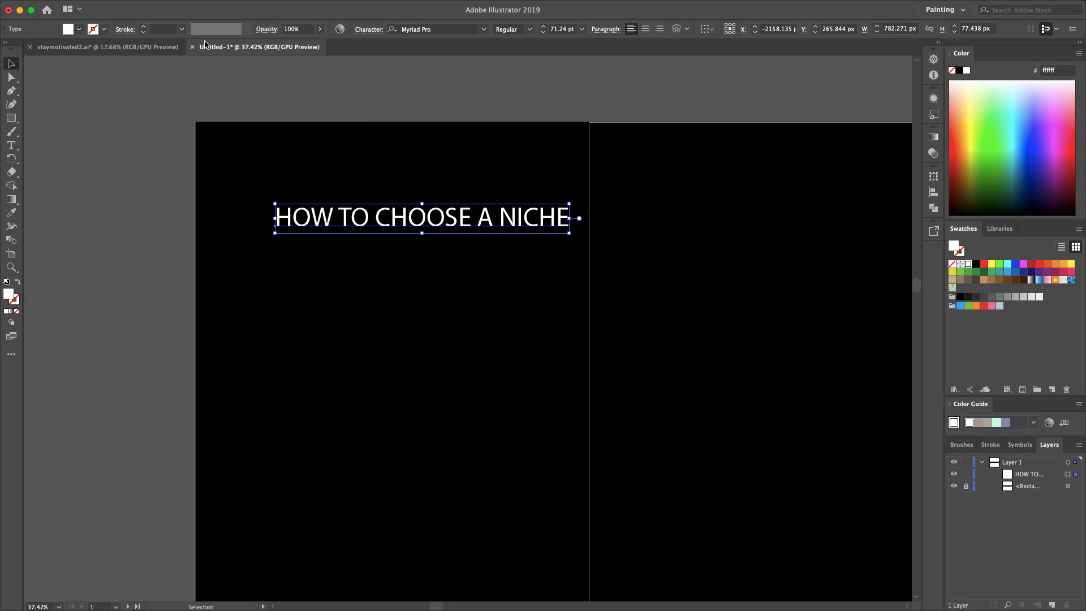
# Step: Change the heading's font to Bebas Neue Regular and deselect it
pyautogui.click(416, 26)
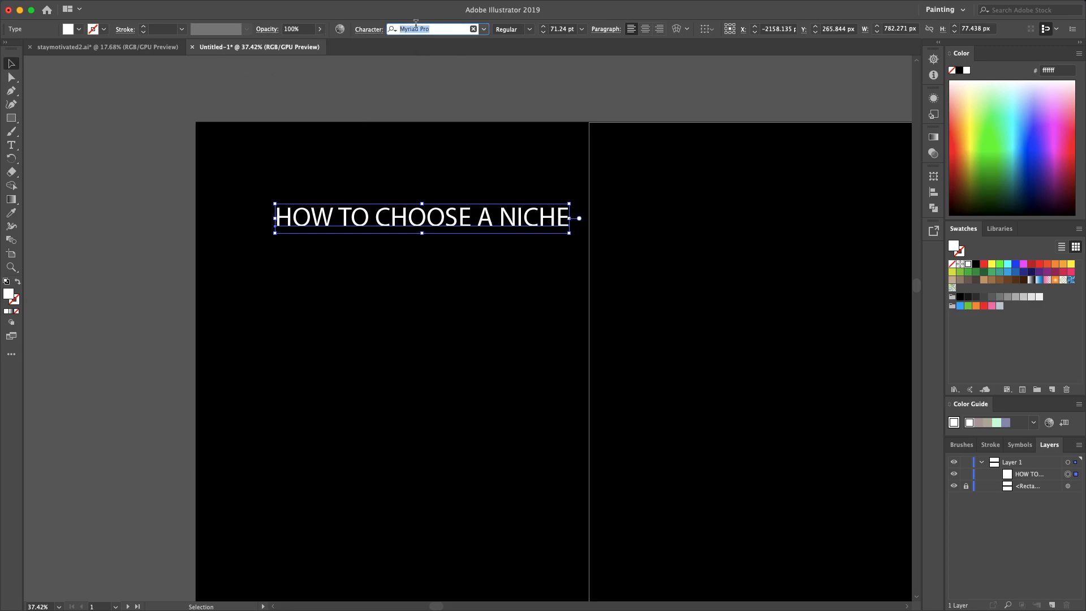
pyautogui.write('bra')
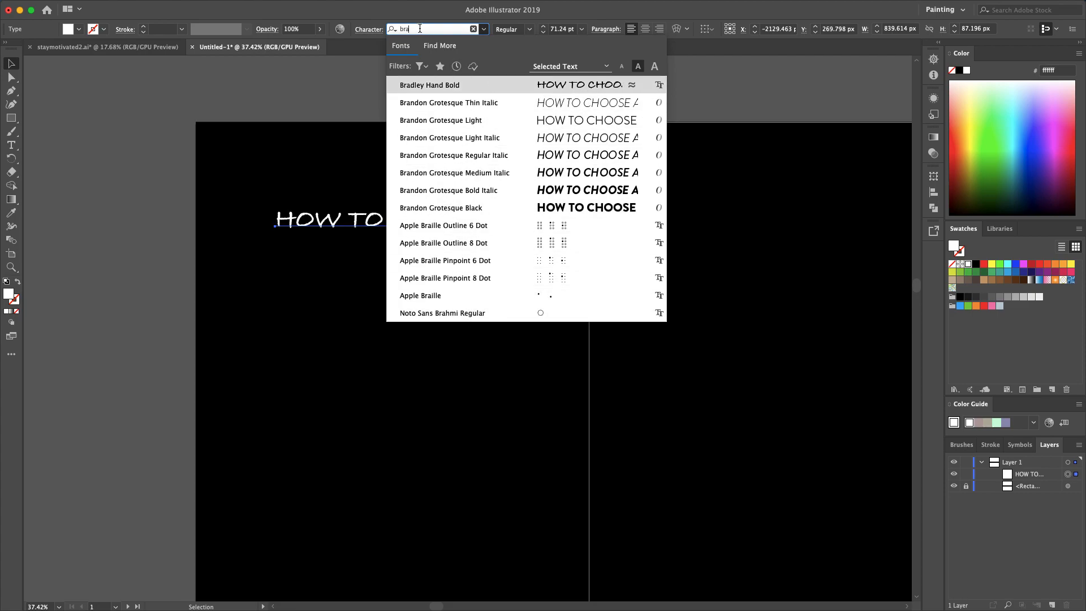
pyautogui.press('BackSpace')
pyautogui.write('e')
pyautogui.press('BackSpace')
pyautogui.press('BackSpace')
pyautogui.write('e')
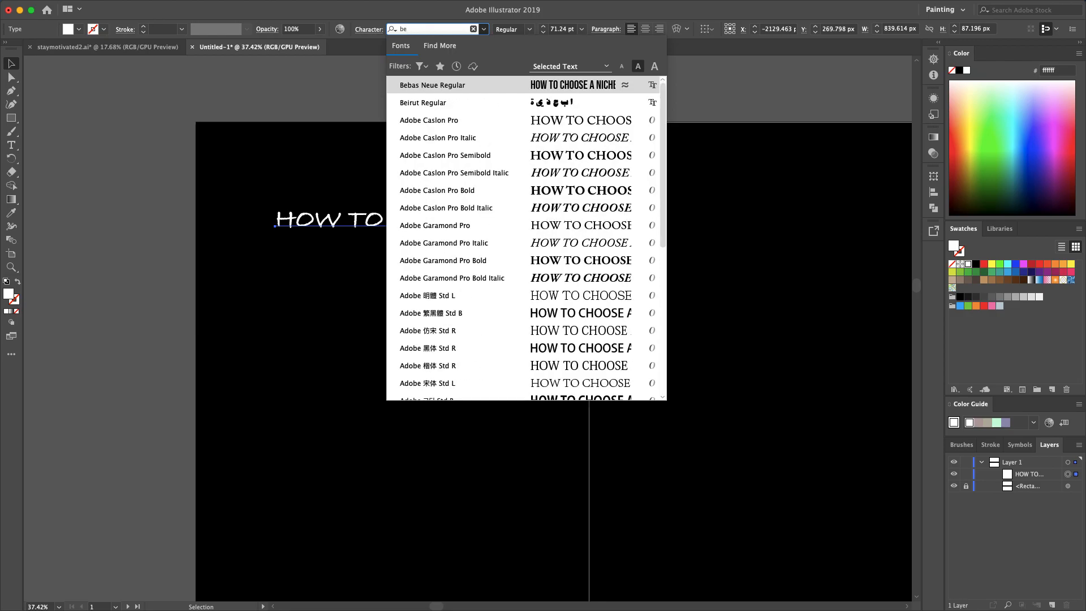
pyautogui.click(438, 86)
pyautogui.click(405, 238)
# Step: Enlarge the Bebas Neue heading to about 120 pt
pyautogui.press('super+minus')
pyautogui.scroll(4, 405, 237)
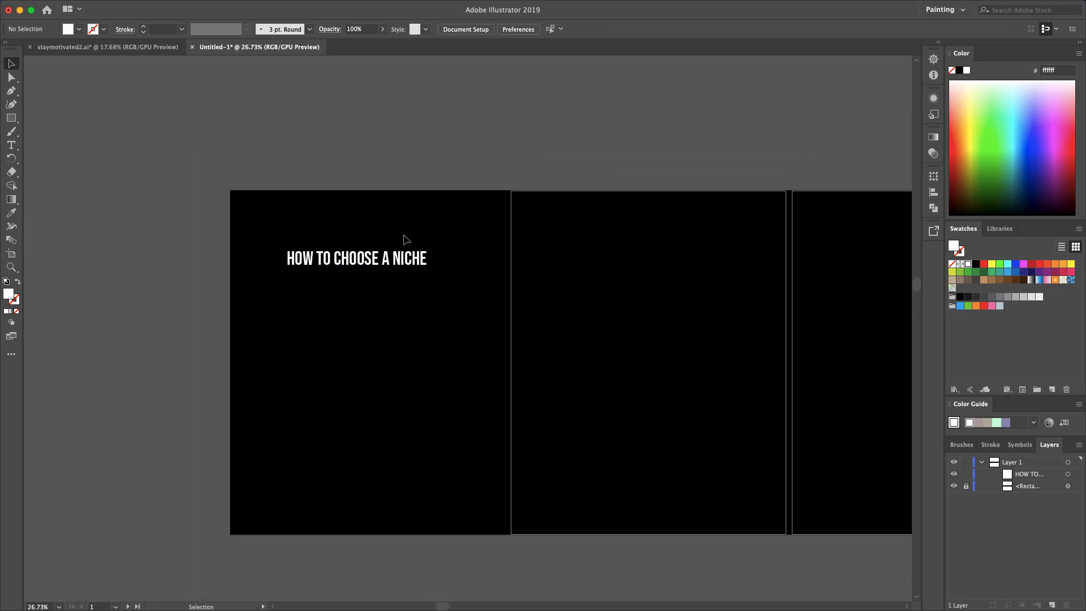
pyautogui.click(425, 278)
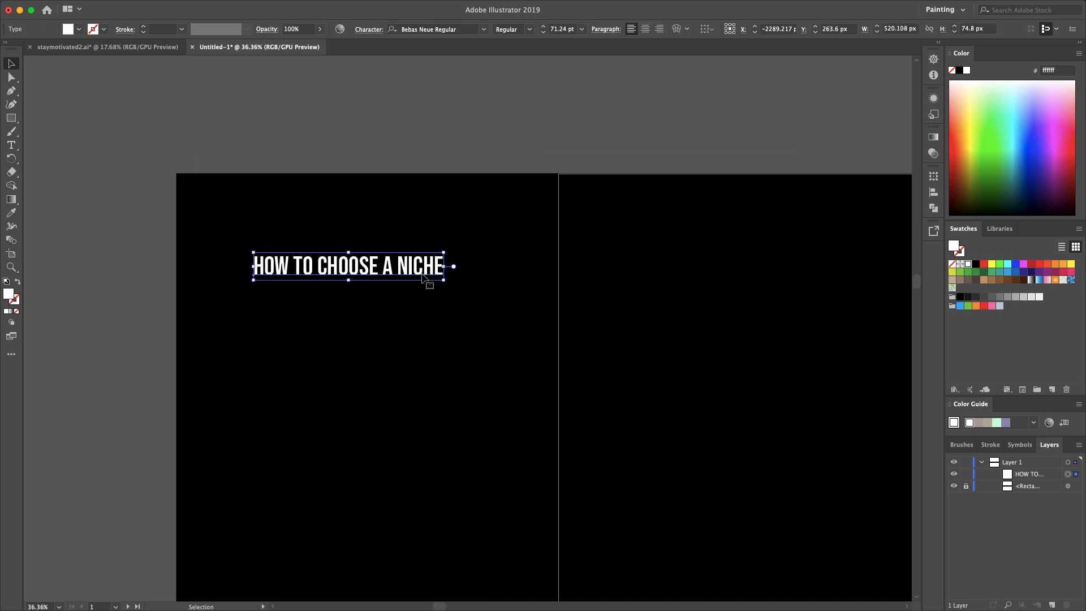
pyautogui.moveTo(445, 281); pyautogui.dragTo(575, 392)
# Step: Break the heading into two lines, "HOW TO CHOOSE" and "A NICHE"
pyautogui.tripleClick(474, 274)
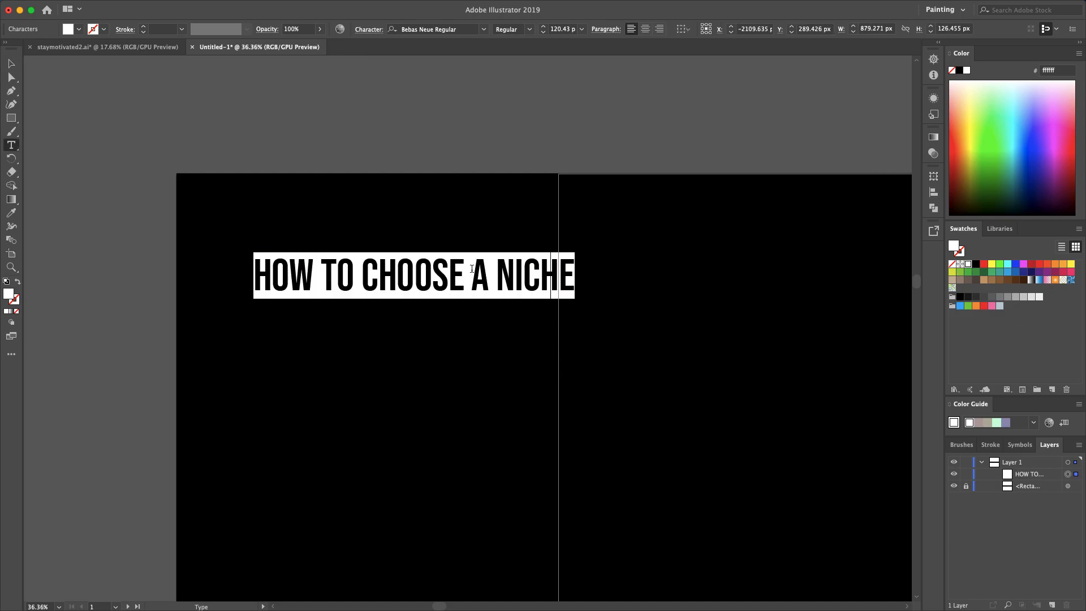
pyautogui.click(471, 269)
pyautogui.press('Return')
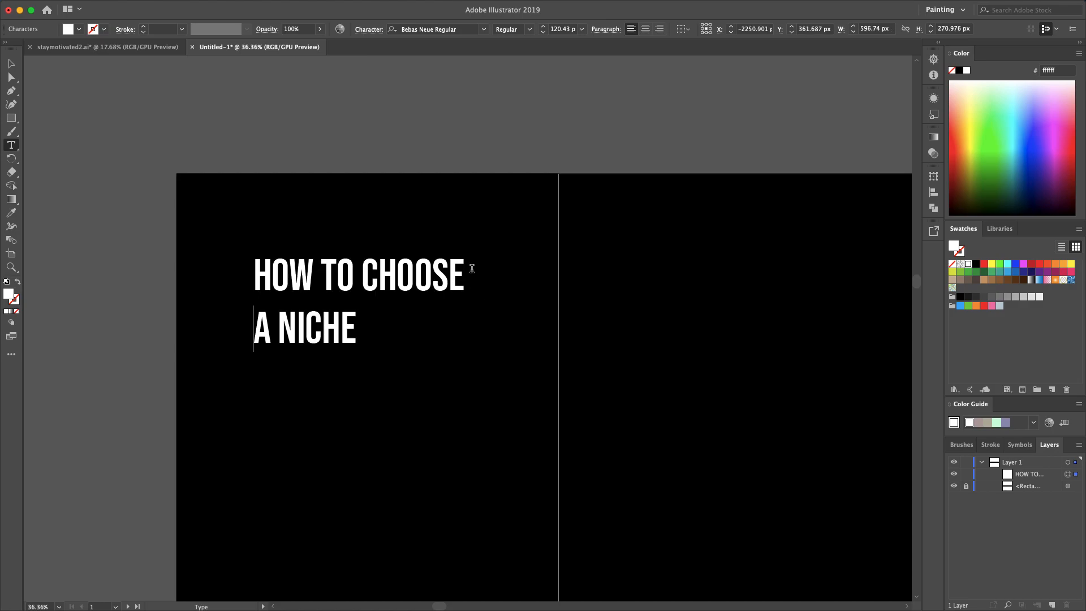
pyautogui.press('Escape')
pyautogui.click(487, 378)
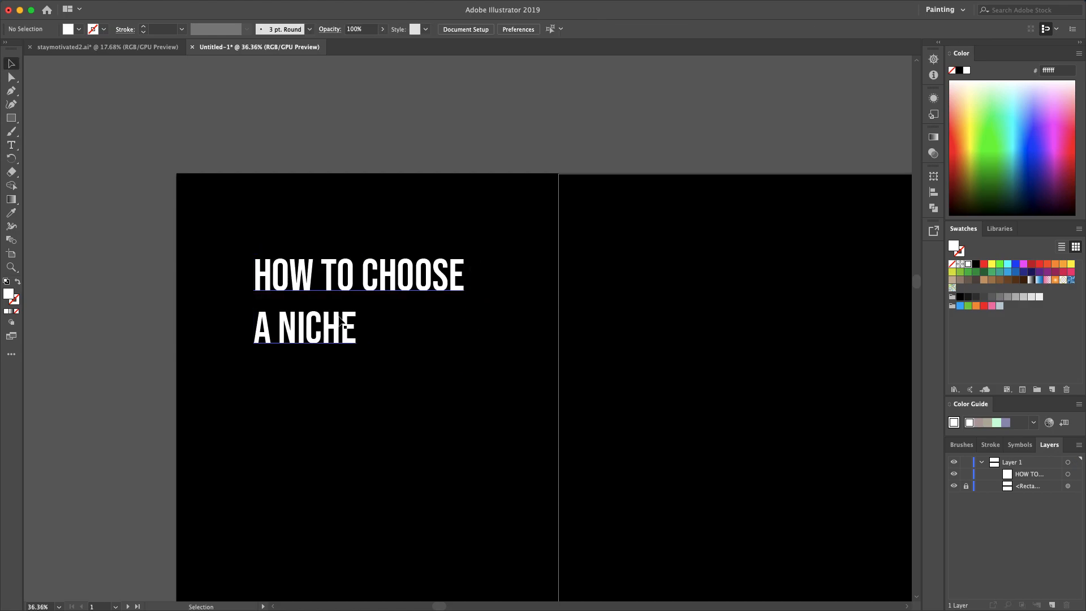
pyautogui.click(323, 335)
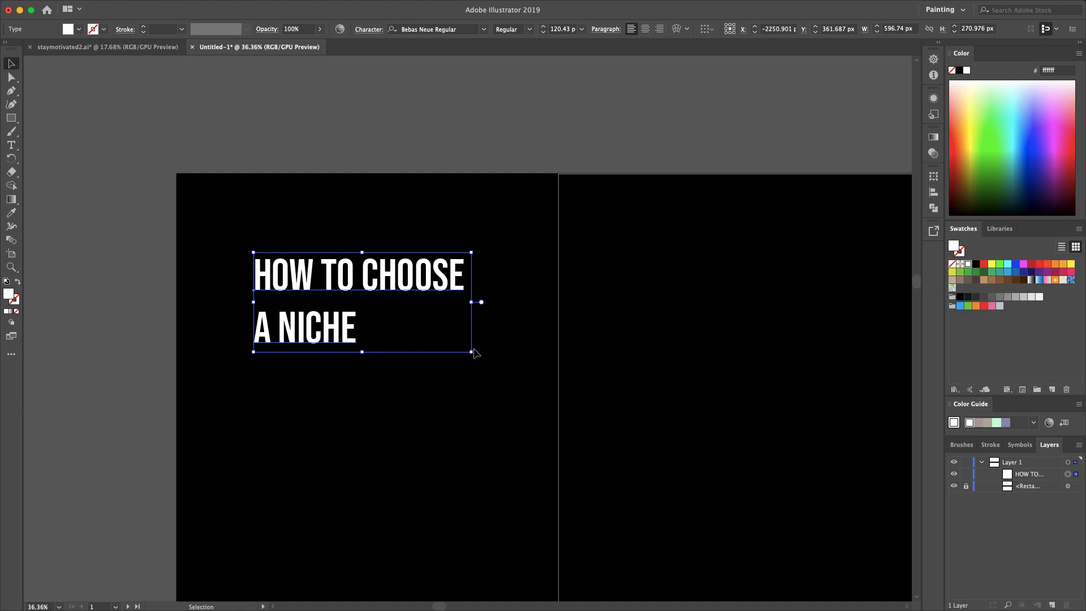
pyautogui.scroll(1, 478, 352)
pyautogui.scroll(-2, 478, 353)
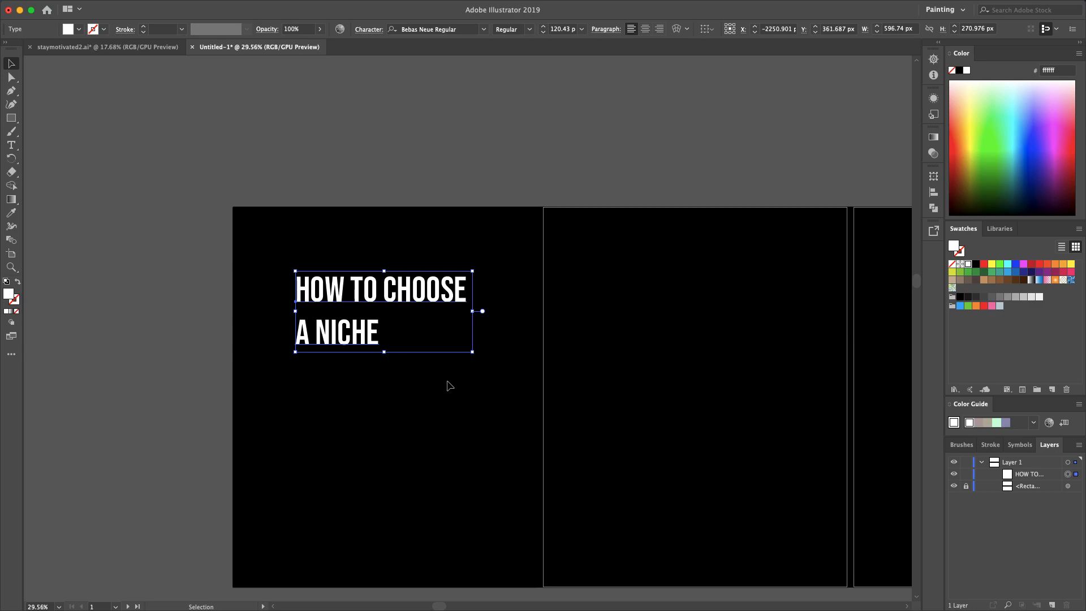
pyautogui.click(450, 385)
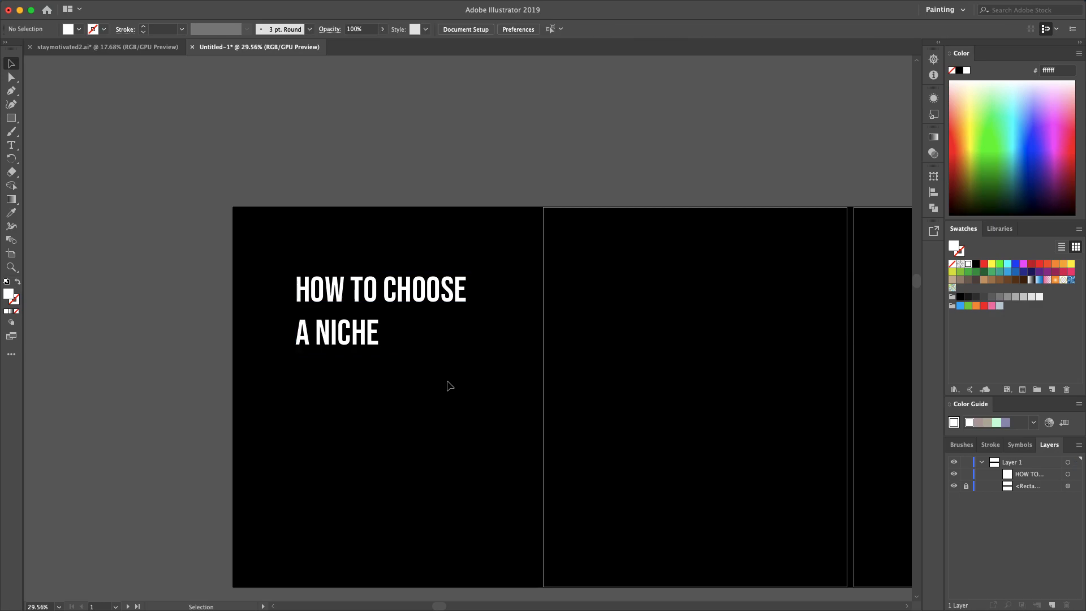
# Step: Enlarge the two-line heading to about two thirds of the first artboard's width and move it closer to the artboard's upper-left corner
pyautogui.click(374, 342)
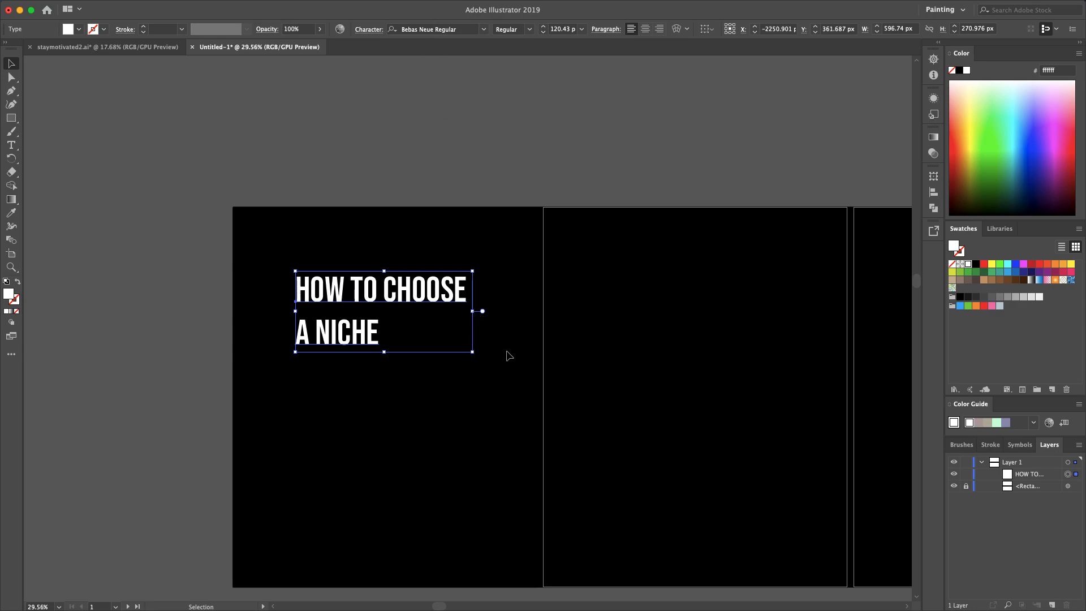
pyautogui.moveTo(473, 352); pyautogui.dragTo(516, 424)
pyautogui.click(562, 416)
pyautogui.click(346, 351)
pyautogui.moveTo(368, 355); pyautogui.dragTo(332, 330)
pyautogui.click(378, 407)
pyautogui.scroll(1, 379, 408)
pyautogui.scroll(-3, 380, 407)
pyautogui.scroll(2, 380, 408)
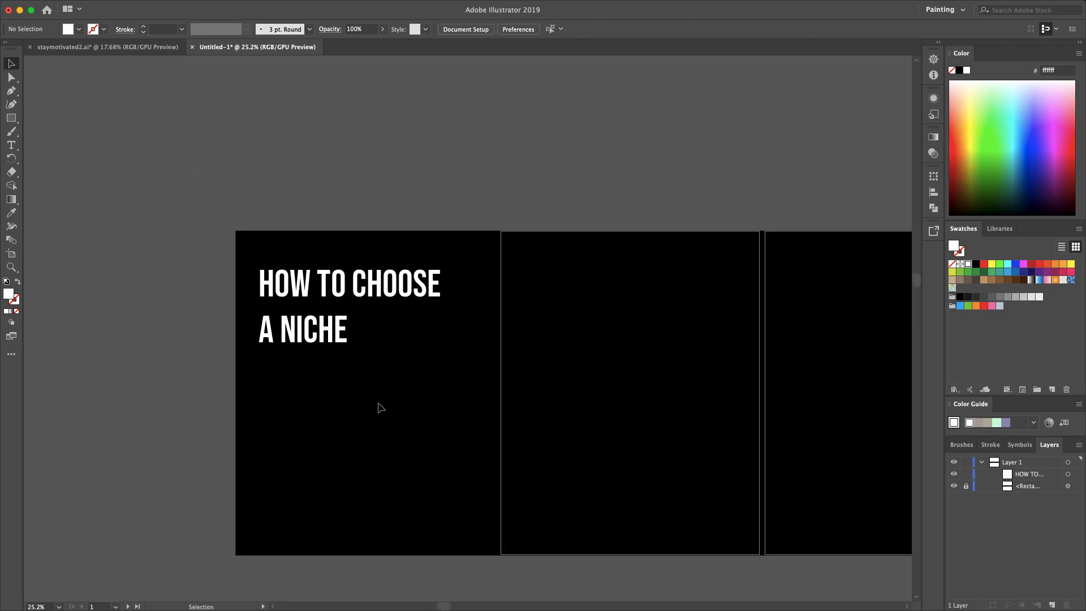
pyautogui.click(352, 290)
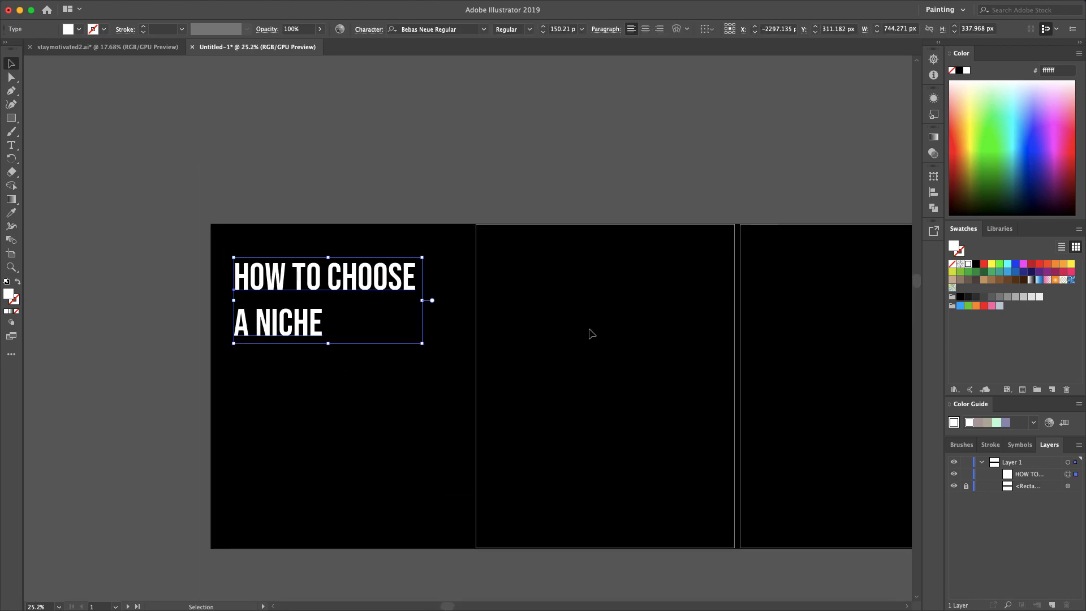
pyautogui.click(476, 403)
pyautogui.scroll(1, 386, 309)
pyautogui.scroll(-1, 385, 309)
pyautogui.scroll(1, 385, 309)
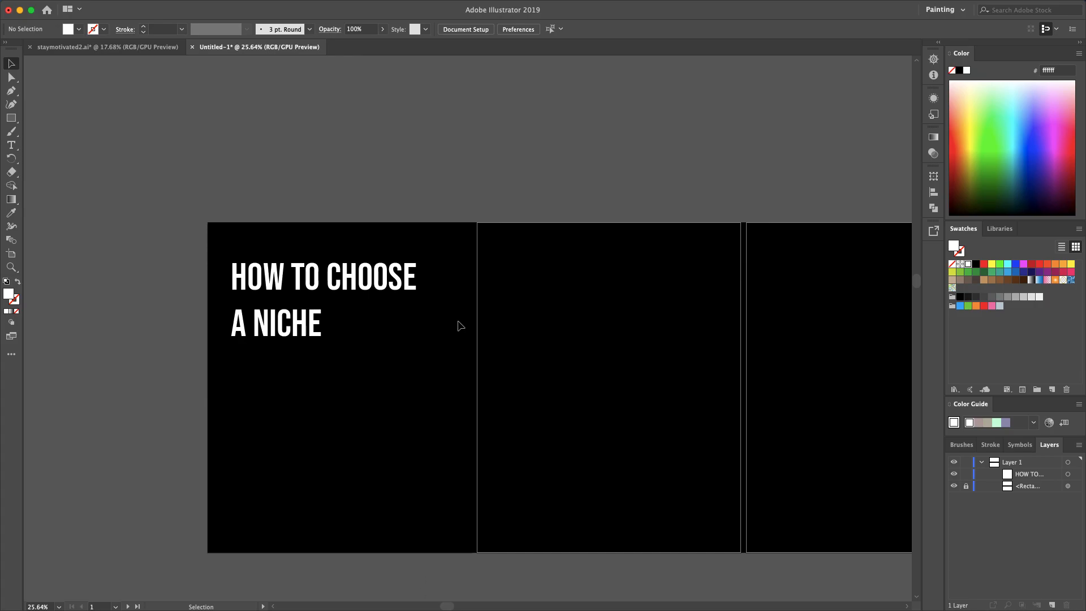
# Step: Switch to Firefox, open freepik.com in a new tab and dismiss the Covid-19 resources banner
pyautogui.hotkey('ctrl', 'Right')
pyautogui.hotkey('ctrl', 'Right')
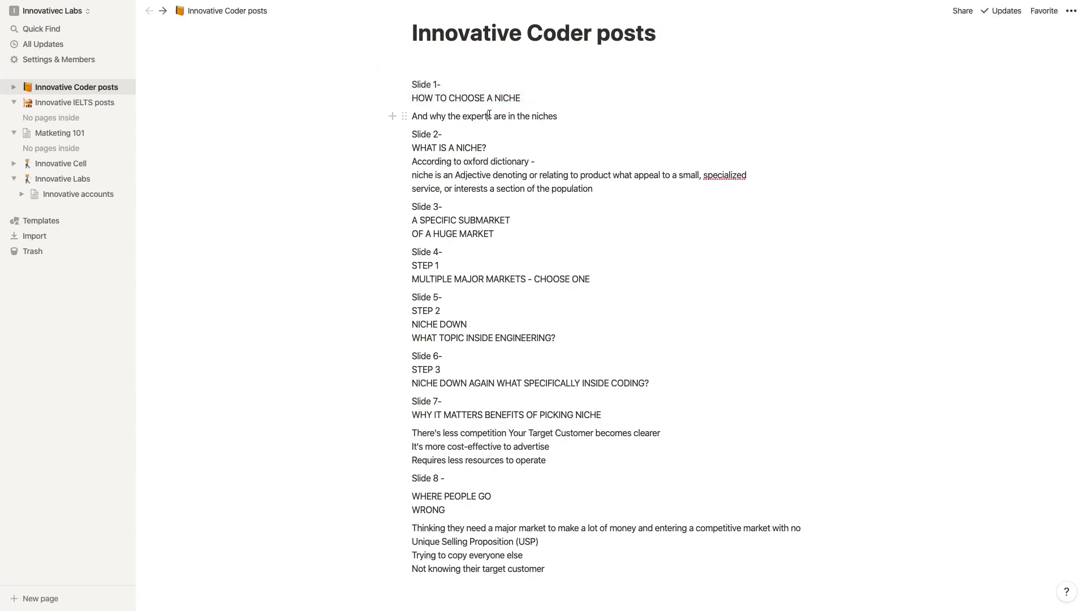
pyautogui.click(263, 9)
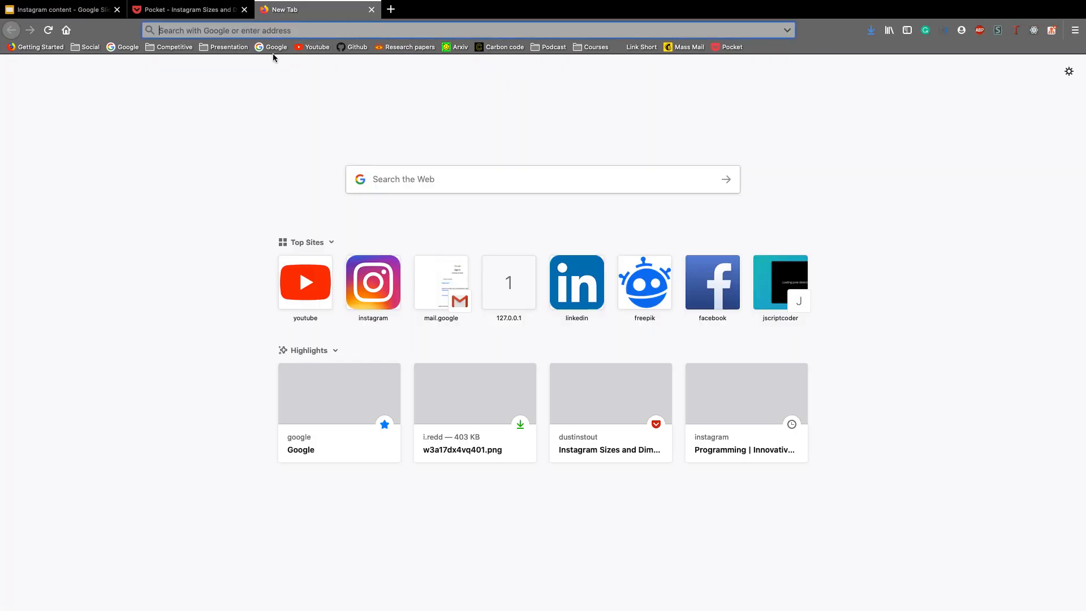
pyautogui.write('freepik.com')
pyautogui.press('Return')
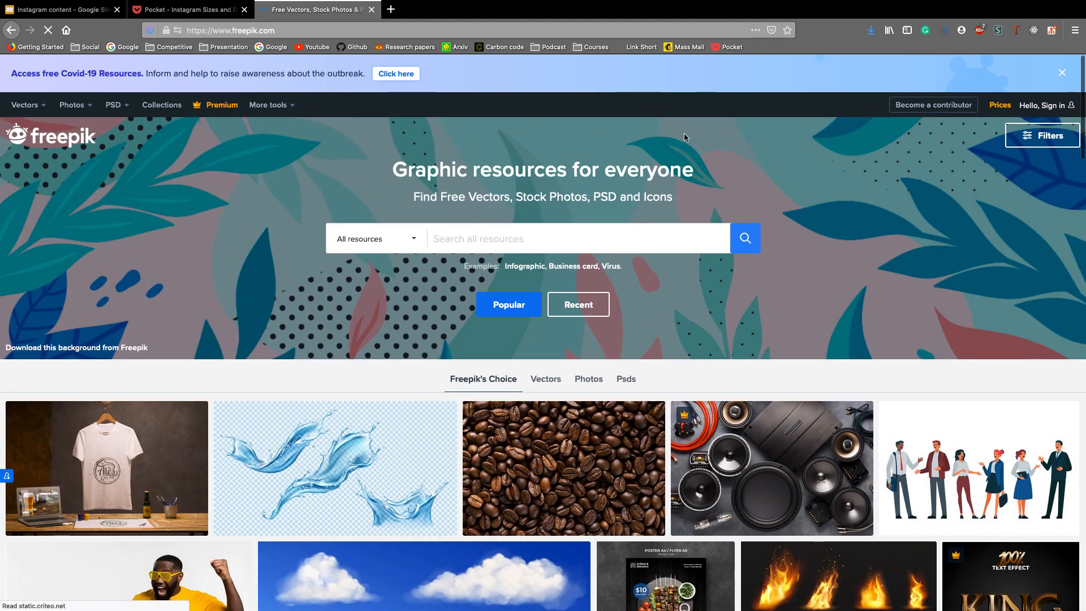
pyautogui.click(1062, 73)
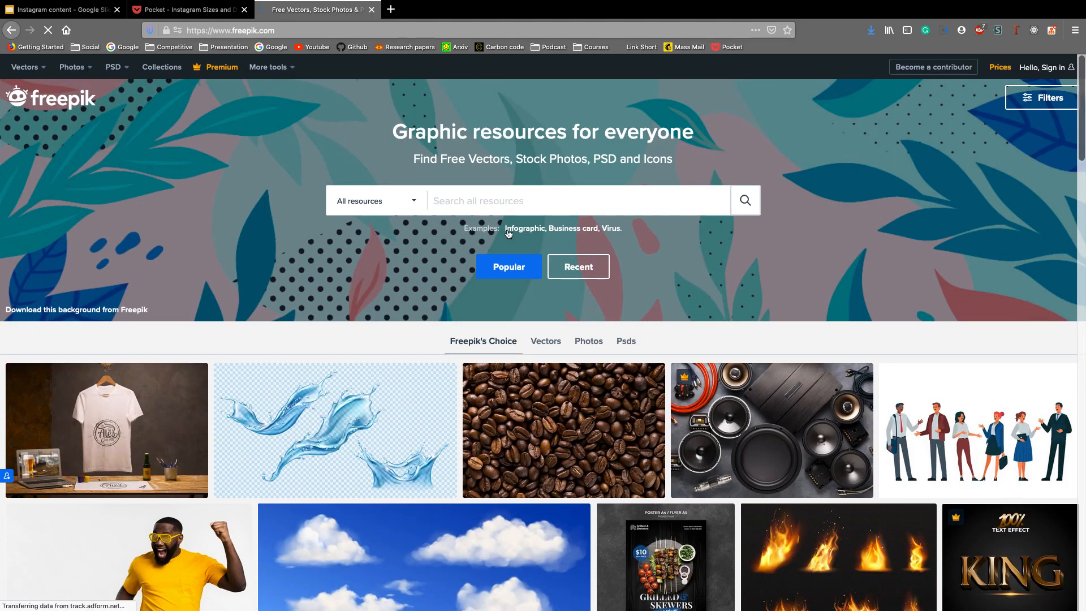
pyautogui.click(483, 202)
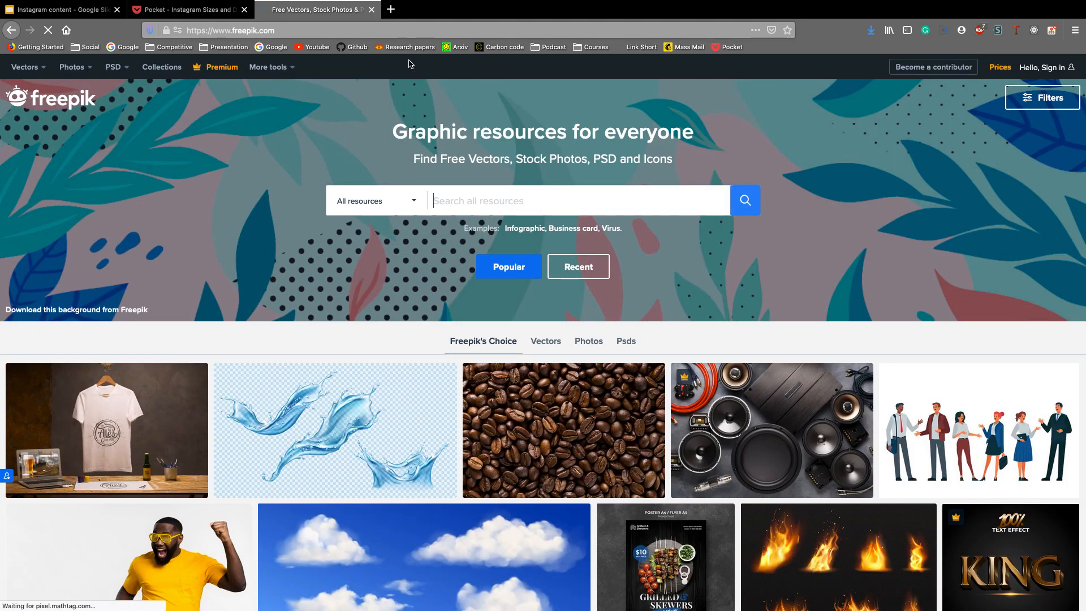
pyautogui.click(391, 9)
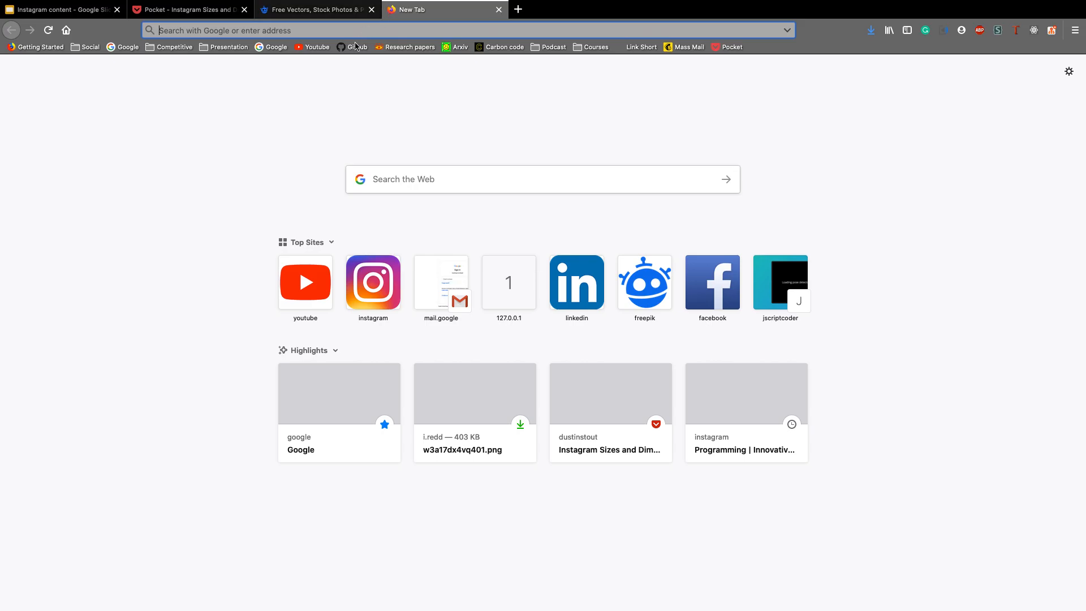
pyautogui.click(321, 10)
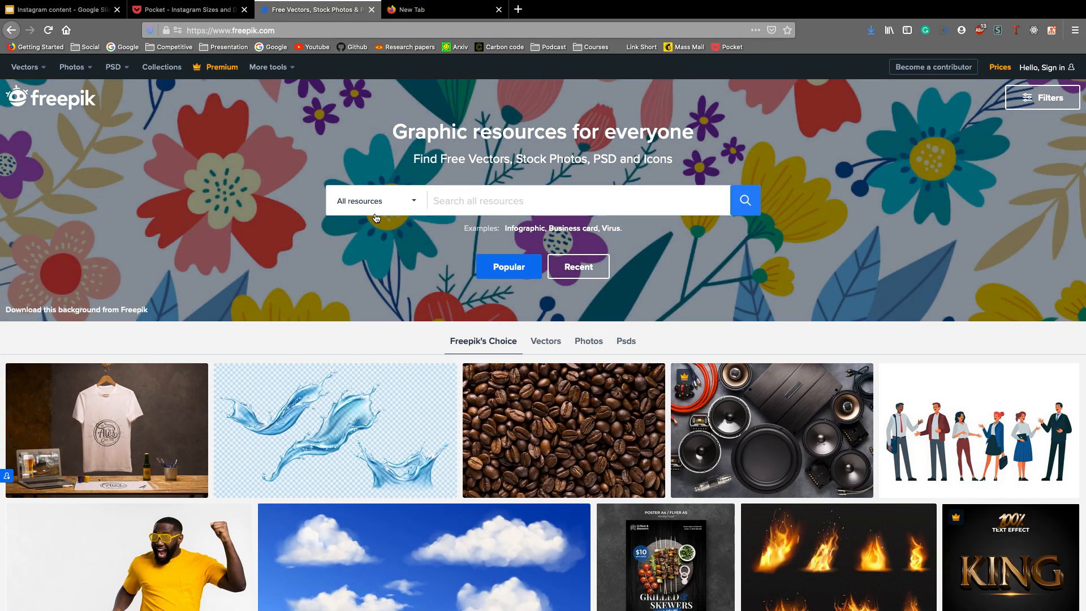
pyautogui.hotkey('ctrl', 'Left')
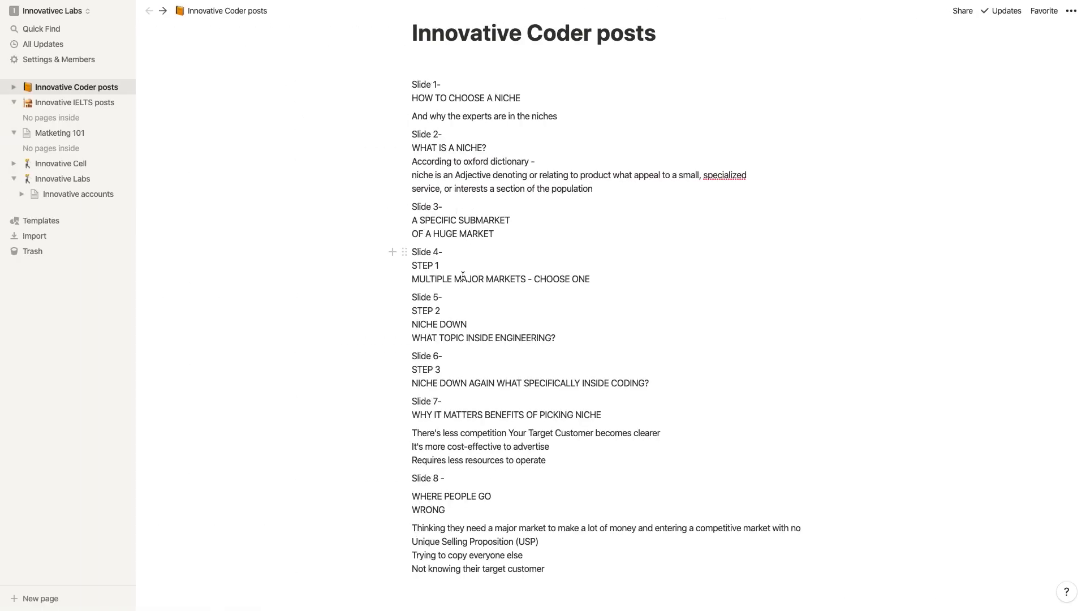
pyautogui.hotkey('ctrl', 'Right')
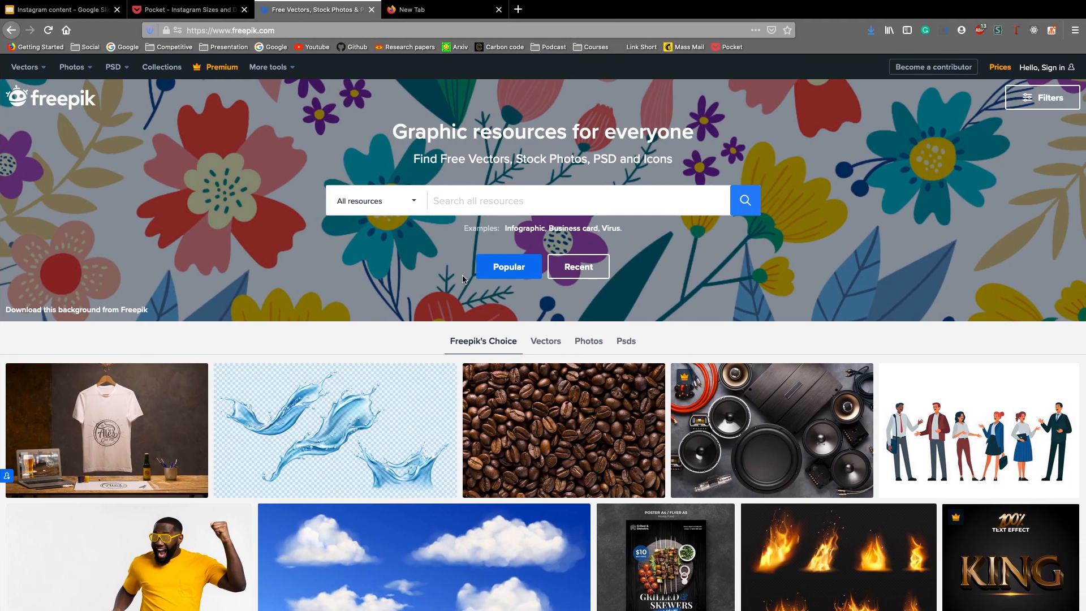
pyautogui.hotkey('ctrl', 'Left')
pyautogui.hotkey('ctrl', 'Left')
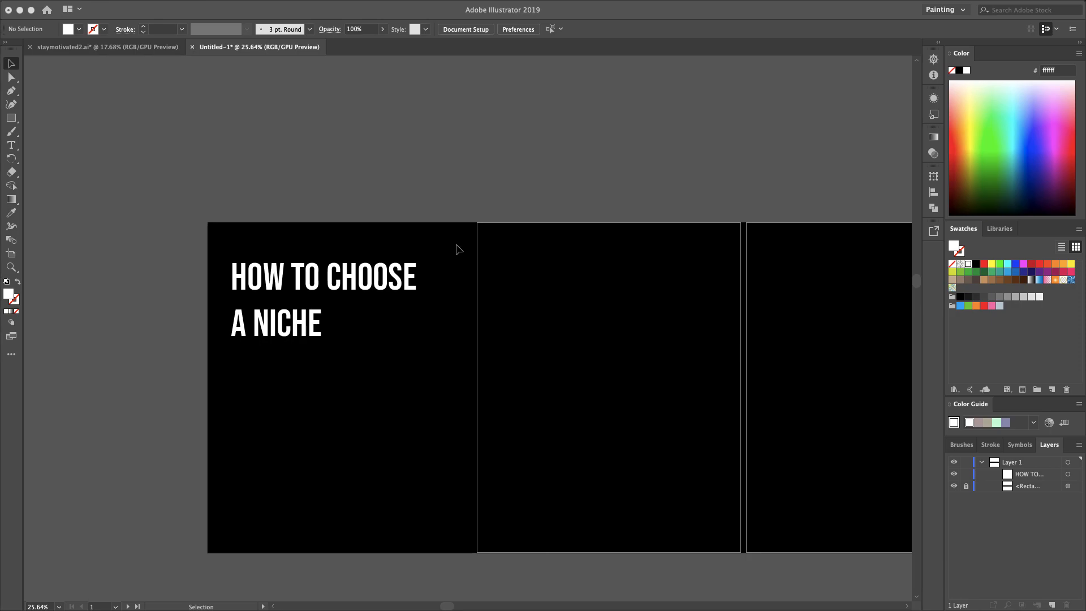
# Step: Search all Freepik resources for "niche" and look through the results for a suitable graphic
pyautogui.hotkey('ctrl', 'Right')
pyautogui.hotkey('ctrl', 'Right')
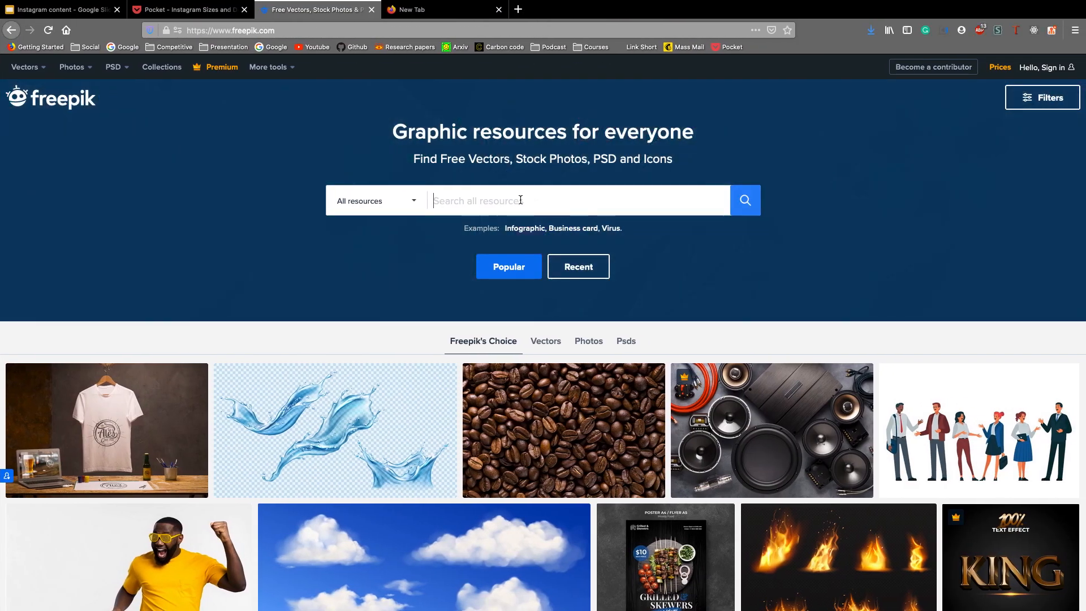
pyautogui.write('niche')
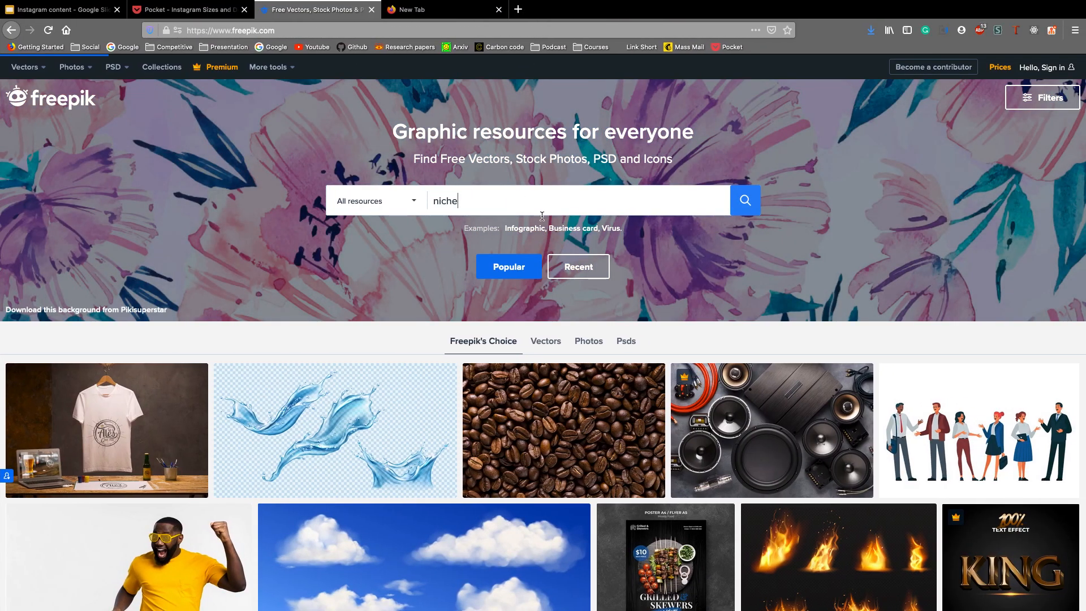
pyautogui.hotkey('ctrl', 'Left')
pyautogui.hotkey('ctrl', 'Left')
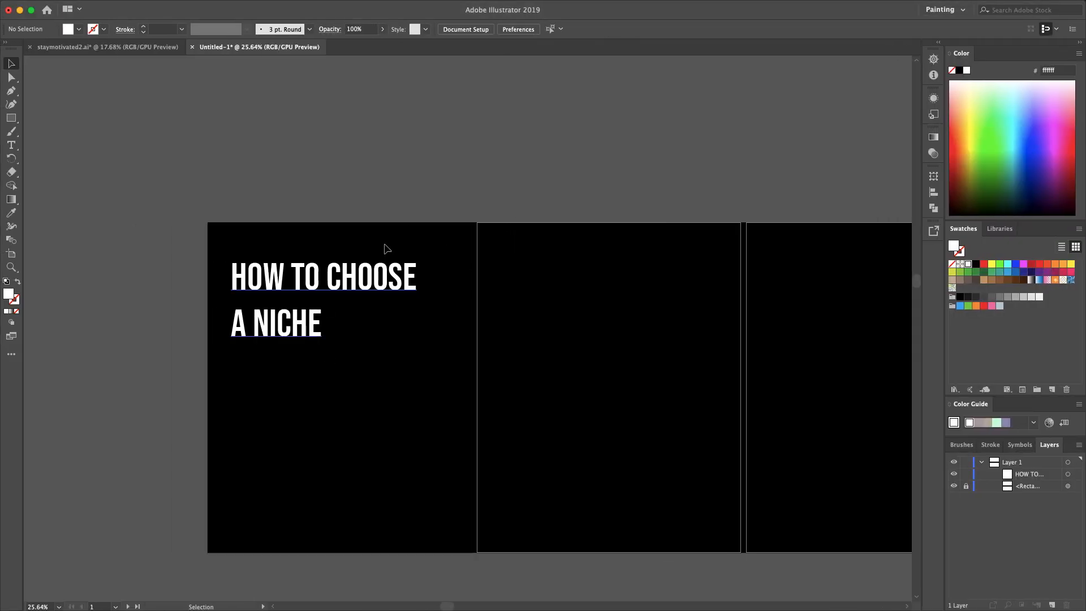
pyautogui.hotkey('ctrl', 'Right')
pyautogui.hotkey('ctrl', 'Right')
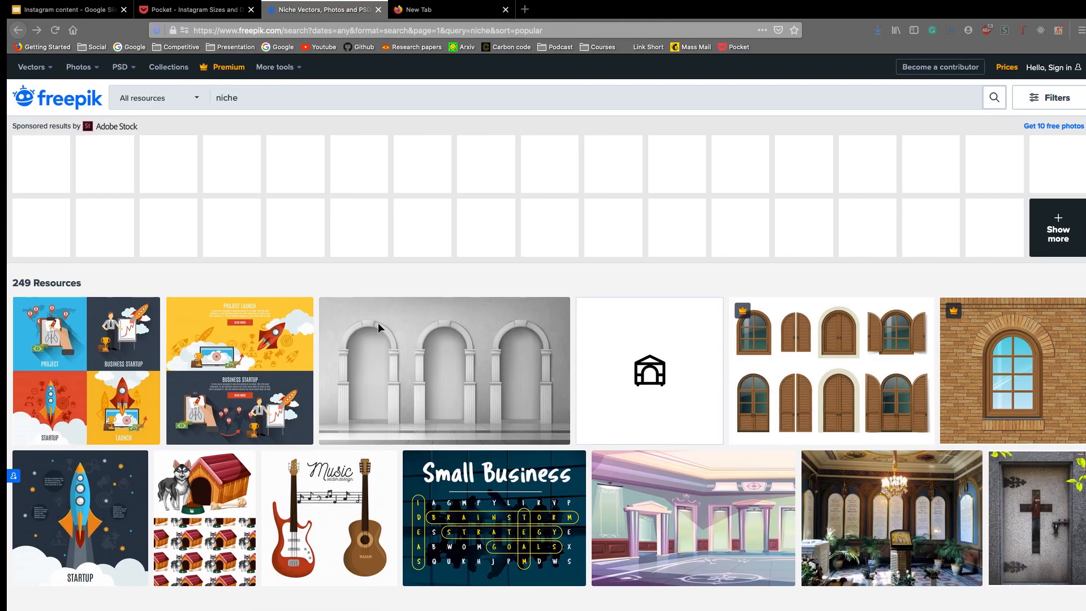
pyautogui.scroll(-3, 314, 317)
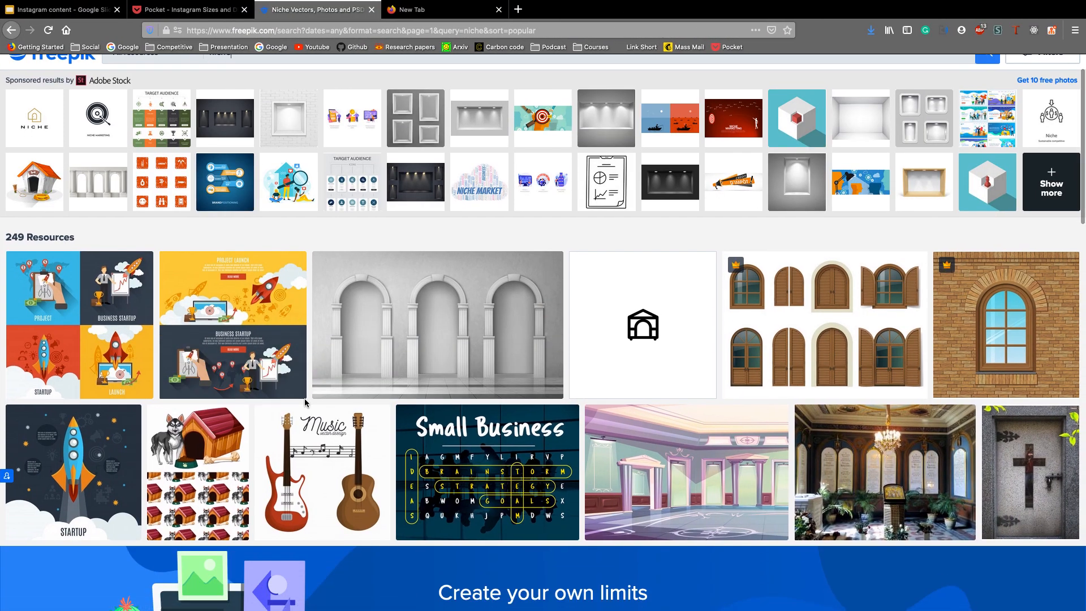
pyautogui.scroll(-10, 306, 403)
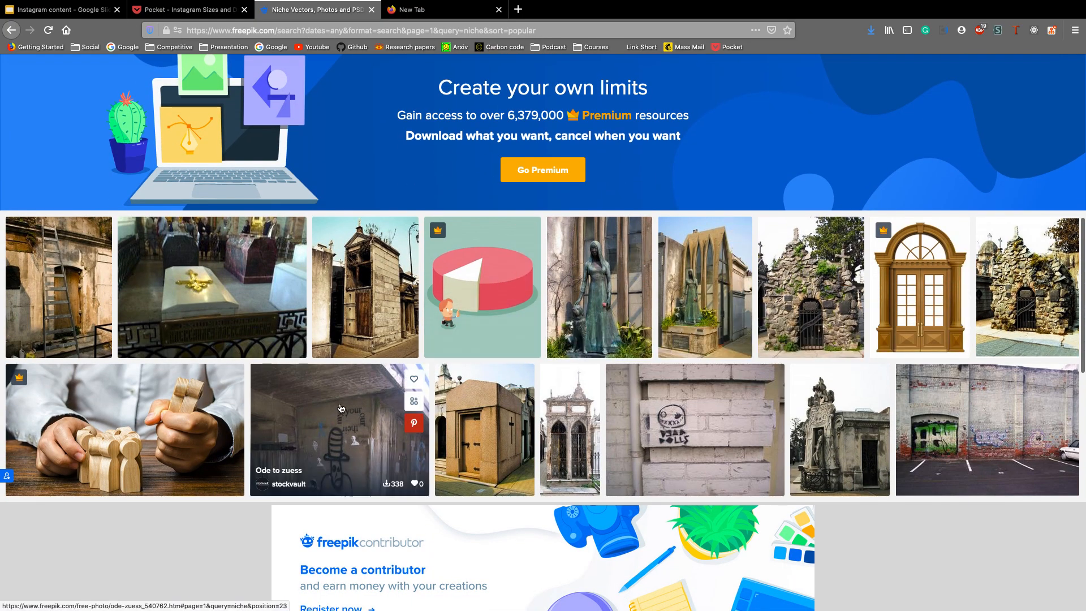
pyautogui.scroll(-10, 342, 408)
pyautogui.scroll(1, 339, 403)
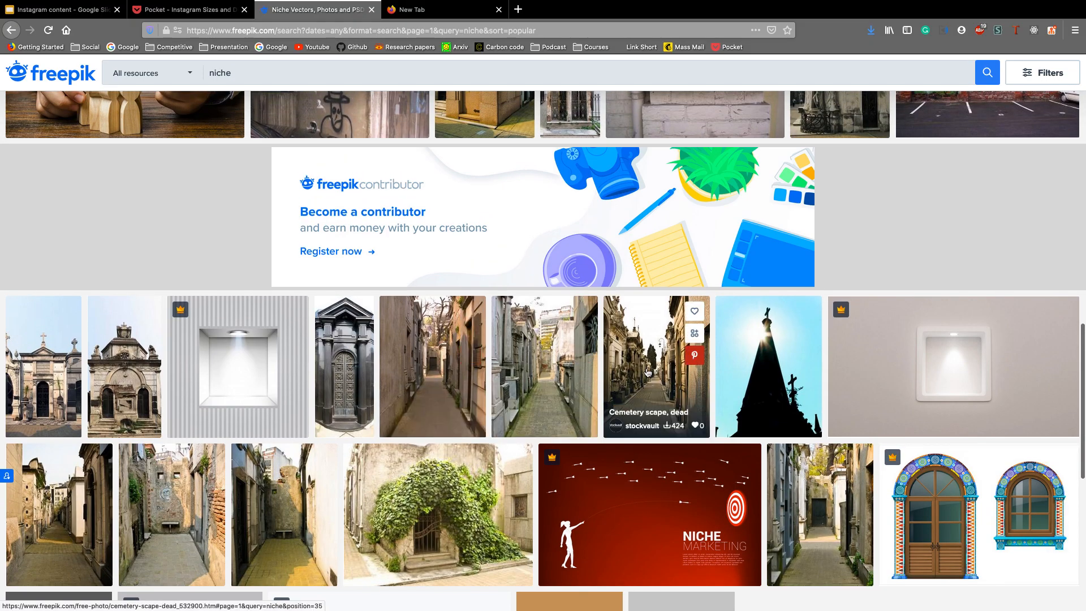
pyautogui.scroll(-5, 43, 417)
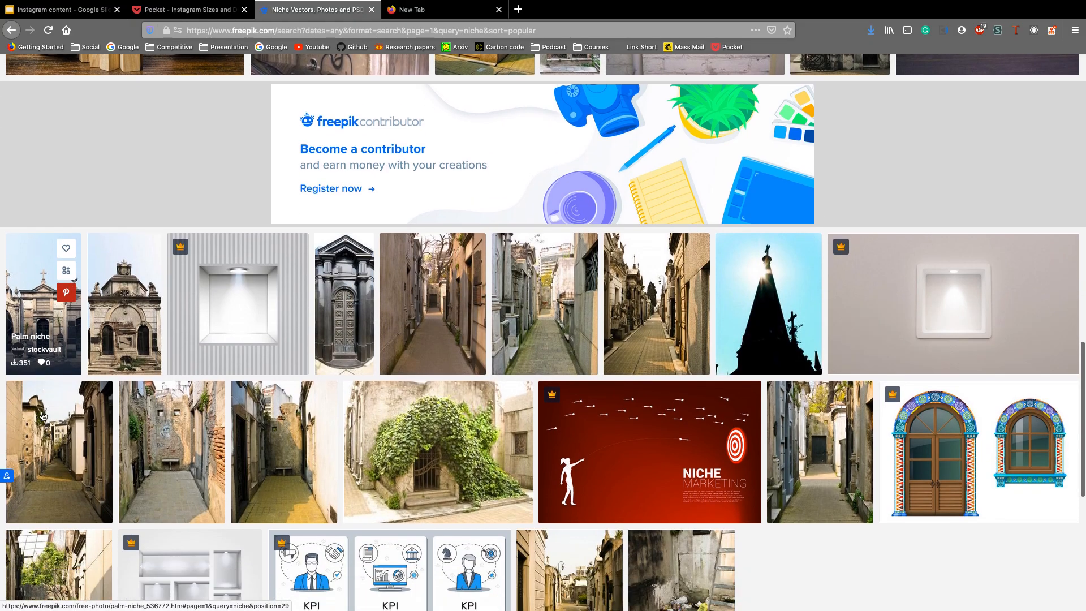
pyautogui.scroll(15, 43, 416)
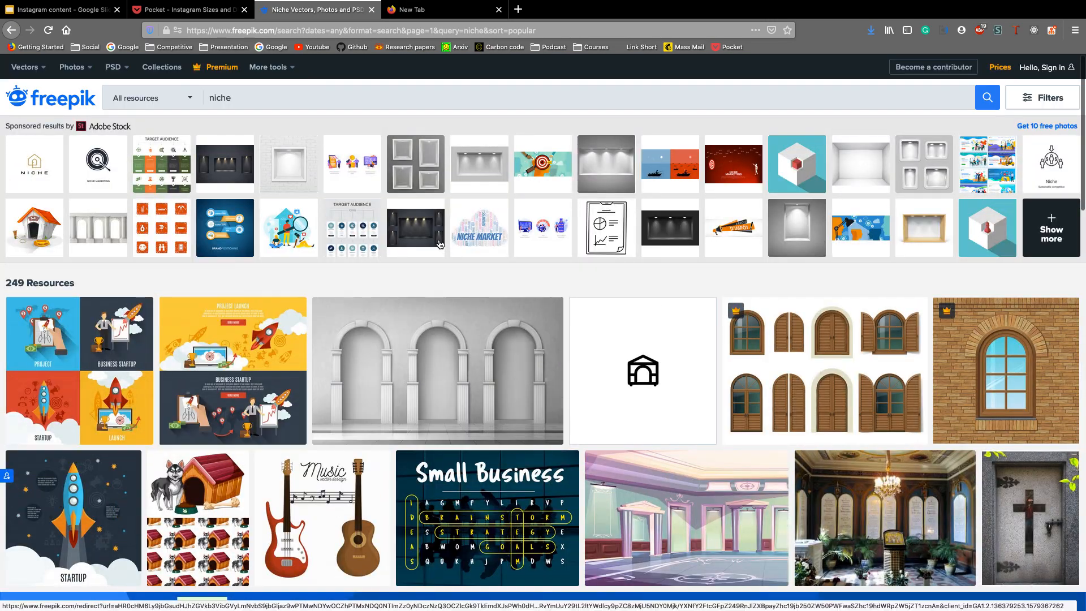
# Step: Search Freepik for "robot", close the extra advert tab and look through the robot illustrations
pyautogui.doubleClick(306, 102)
pyautogui.write('robot')
pyautogui.press('Return')
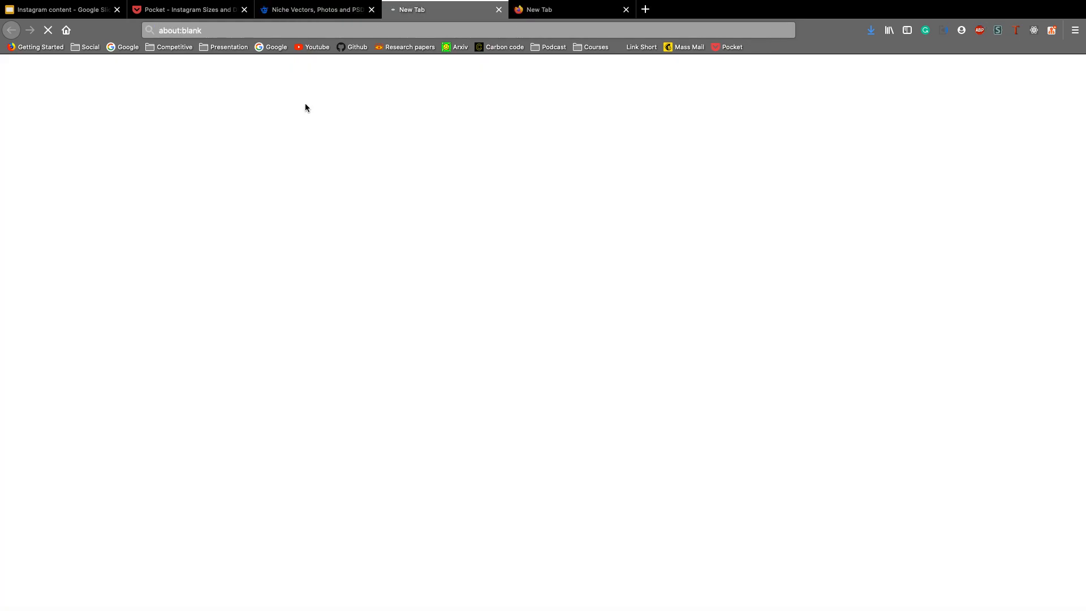
pyautogui.click(498, 10)
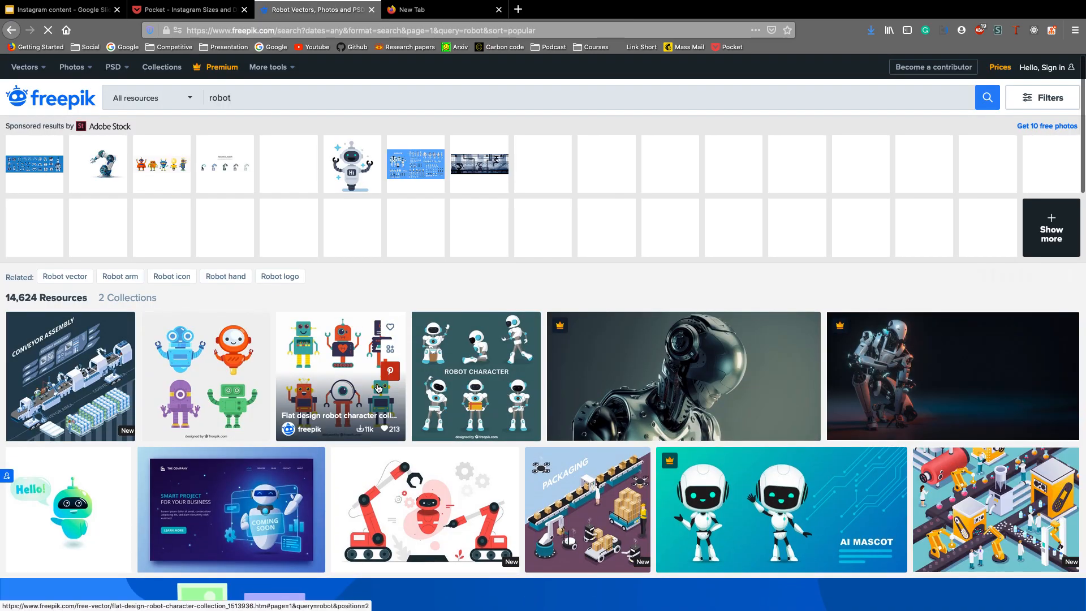
pyautogui.scroll(-1, 378, 387)
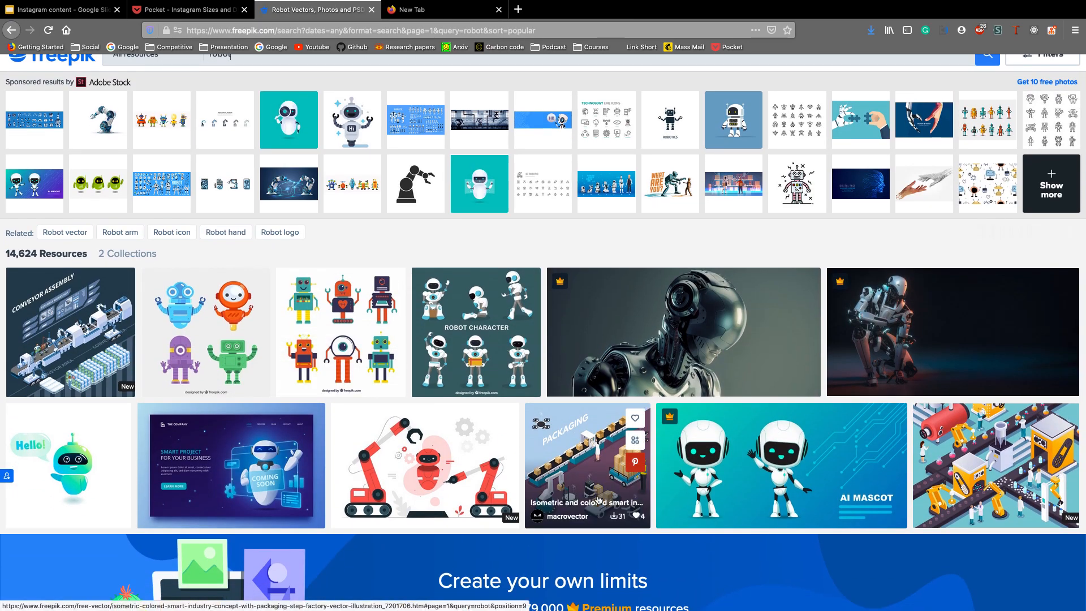
pyautogui.scroll(-5, 598, 500)
pyautogui.scroll(-2, 389, 444)
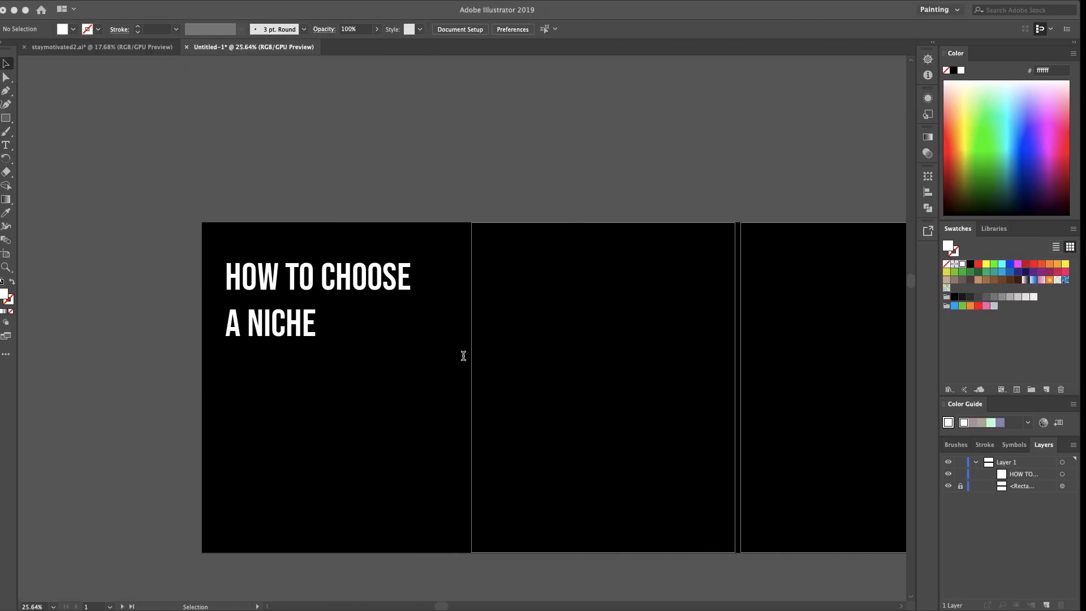
pyautogui.scroll(-2, 390, 363)
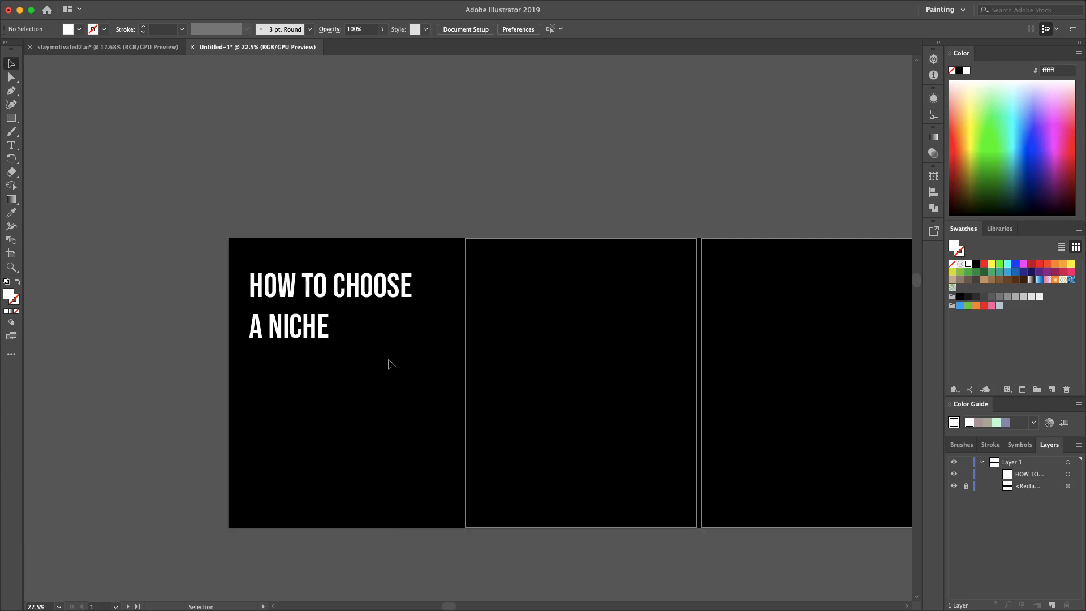
pyautogui.hscroll(1, 390, 363)
pyautogui.scroll(-1, 390, 363)
pyautogui.scroll(-1, 389, 363)
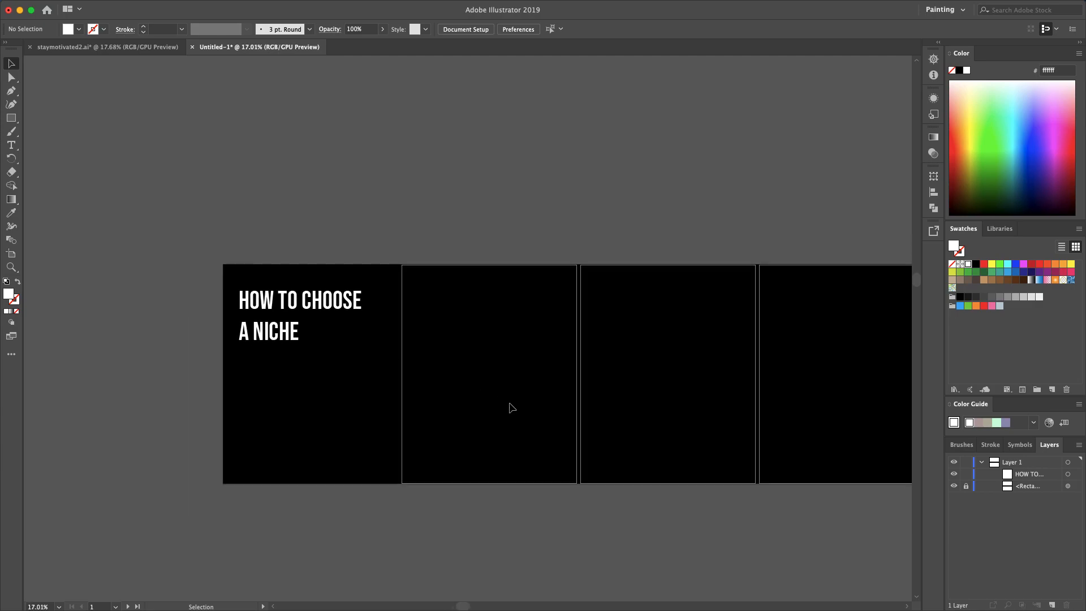
pyautogui.scroll(-2, 512, 408)
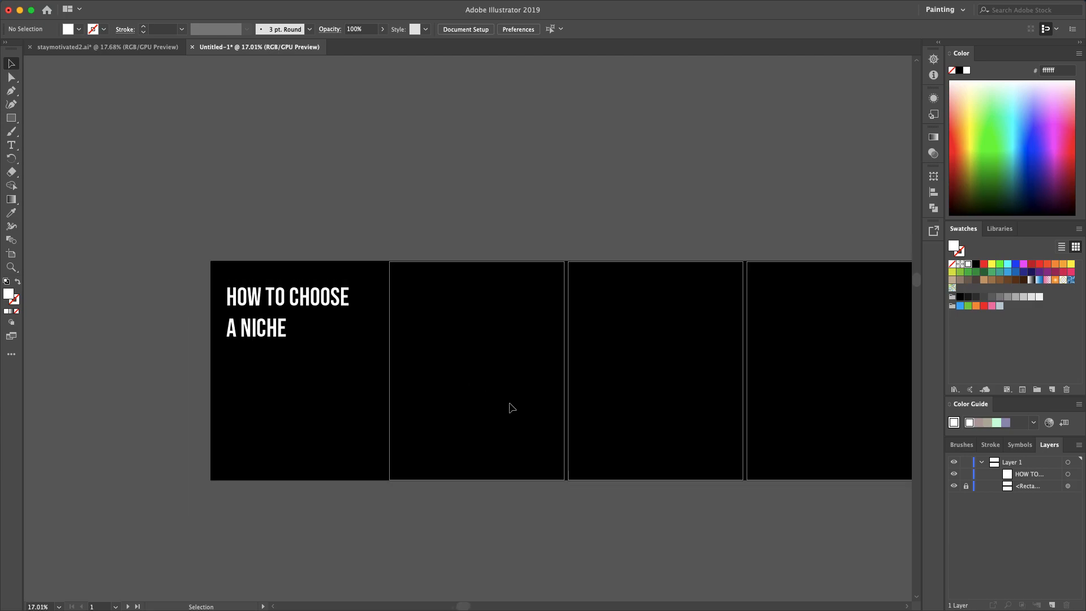
pyautogui.hscroll(3, 512, 407)
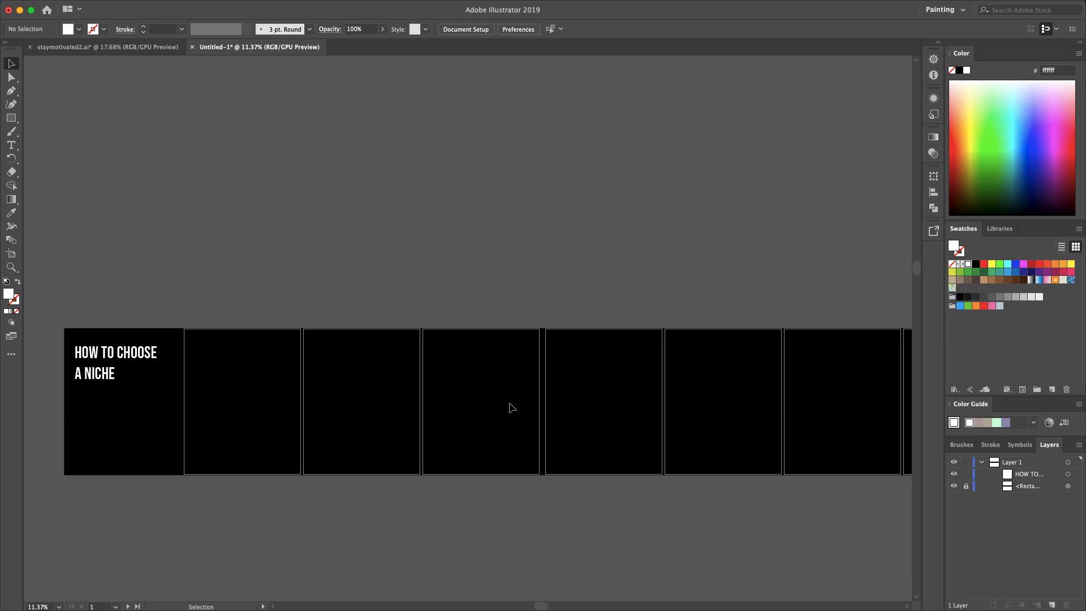
# Step: Examine the slide footers and closing quote slide in staymotivated2.ai, and return to the untitled carousel document
pyautogui.click(150, 47)
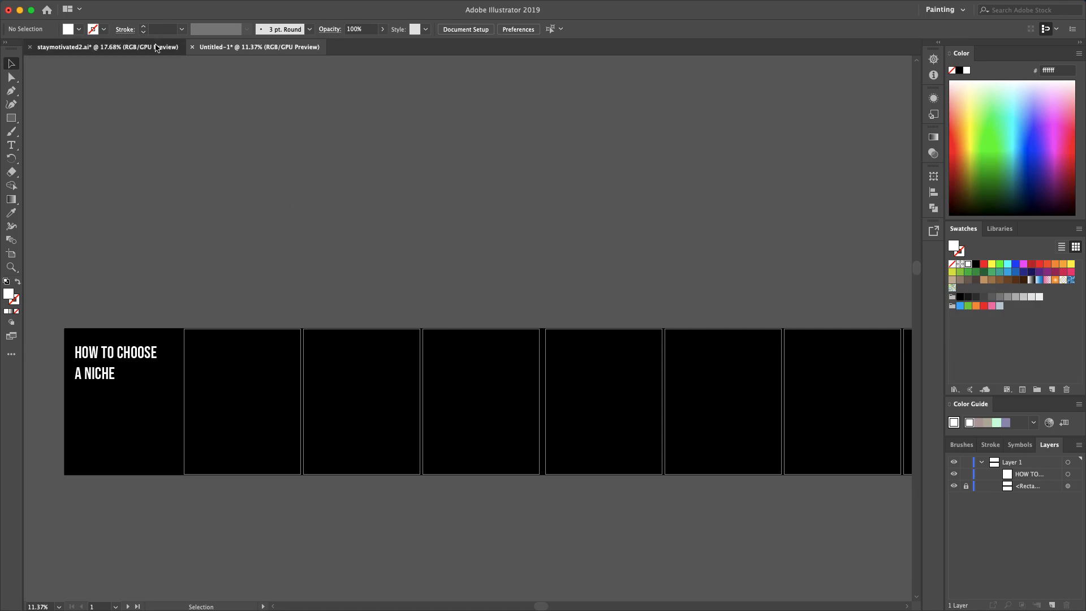
pyautogui.scroll(-2, 521, 327)
pyautogui.hscroll(5, 521, 330)
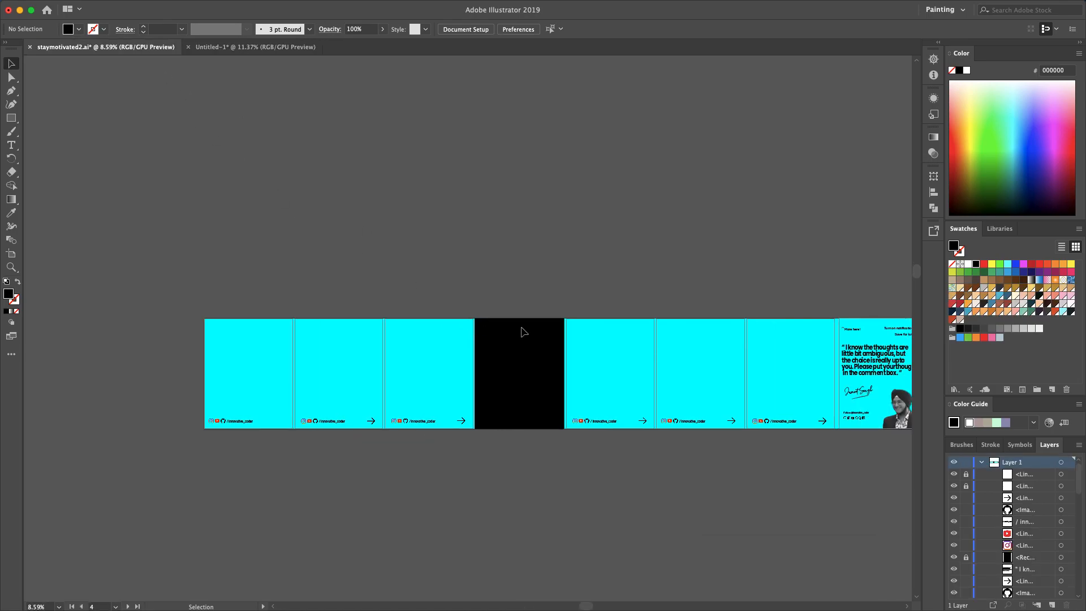
pyautogui.scroll(2, 794, 378)
pyautogui.hscroll(2, 792, 375)
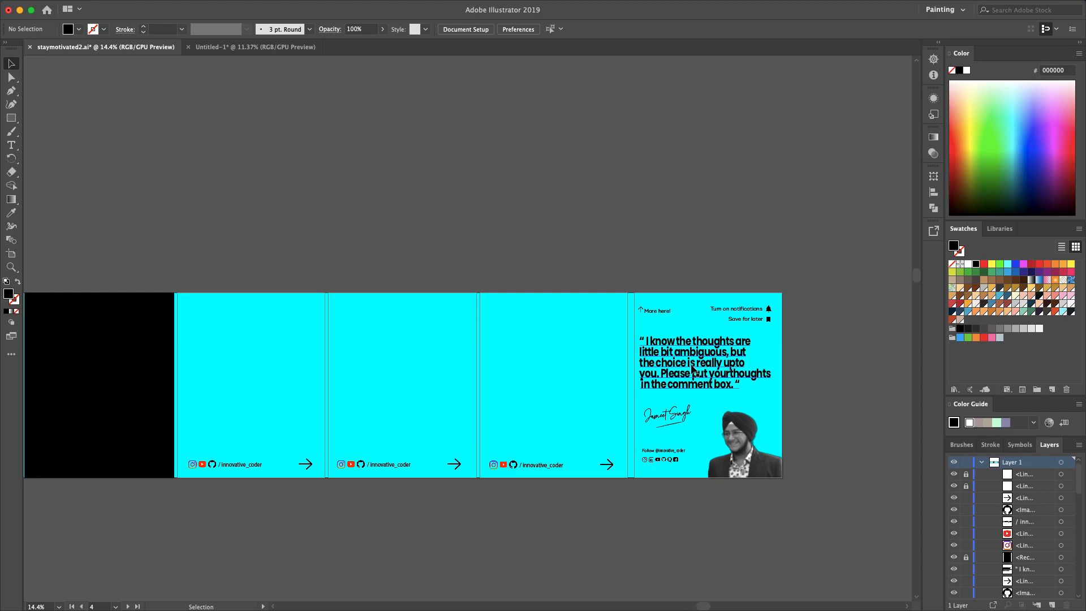
pyautogui.scroll(3, 742, 372)
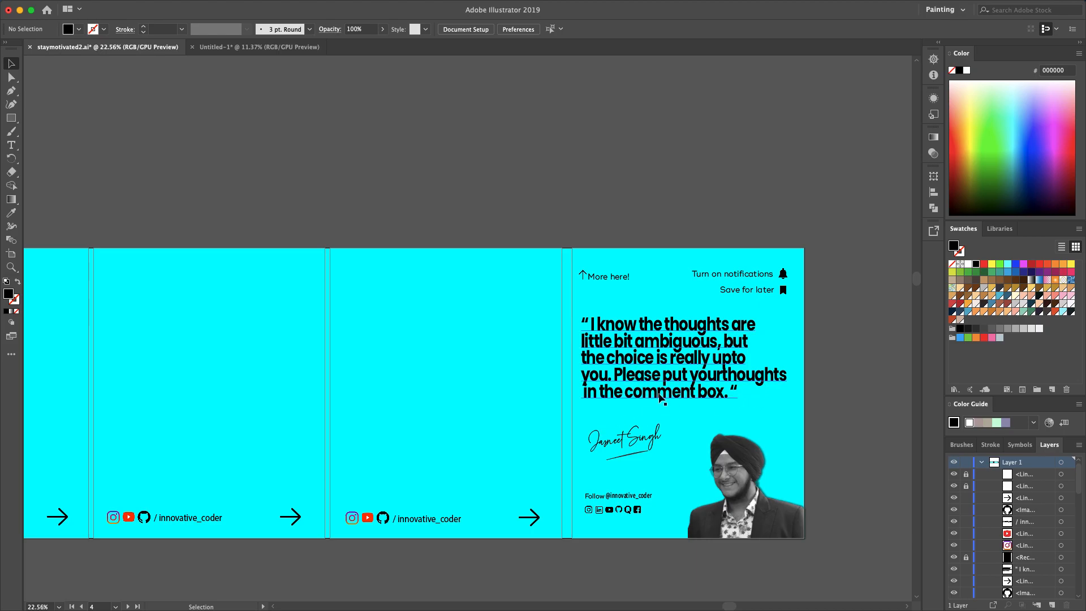
pyautogui.scroll(-3, 659, 394)
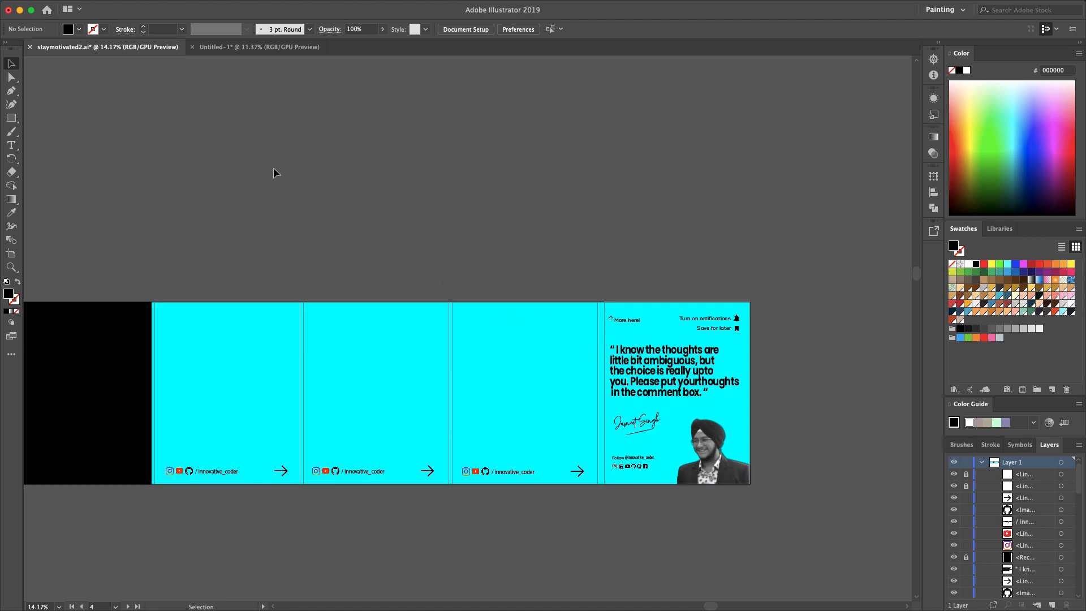
pyautogui.click(259, 47)
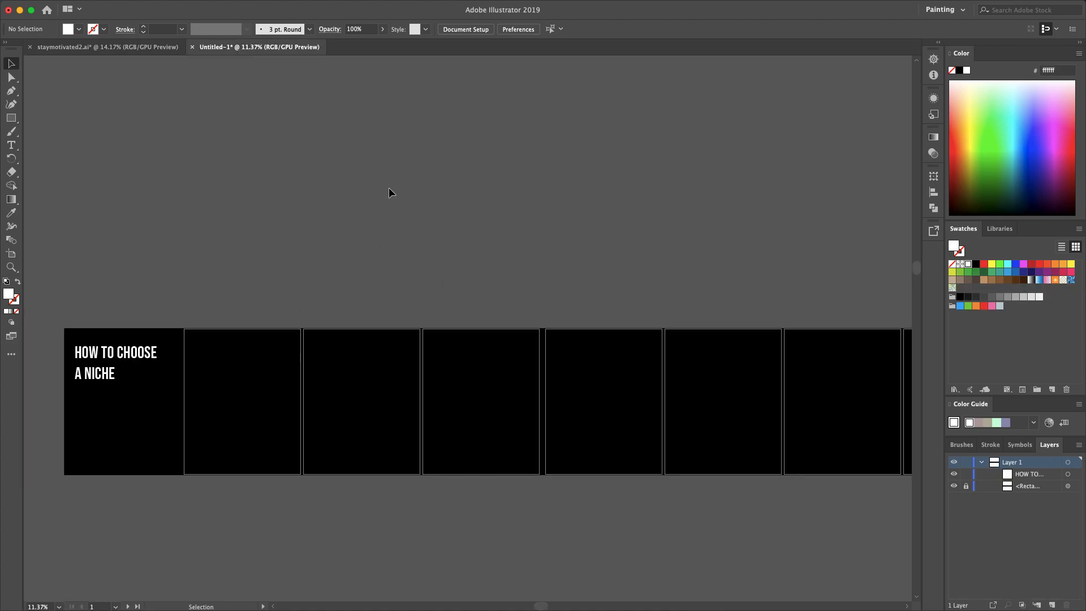
# Step: Copy the line "And why the experts are in the niches" from the Notion slide 1 notes and return to the Illustrator carousel
pyautogui.scroll(-1, 389, 188)
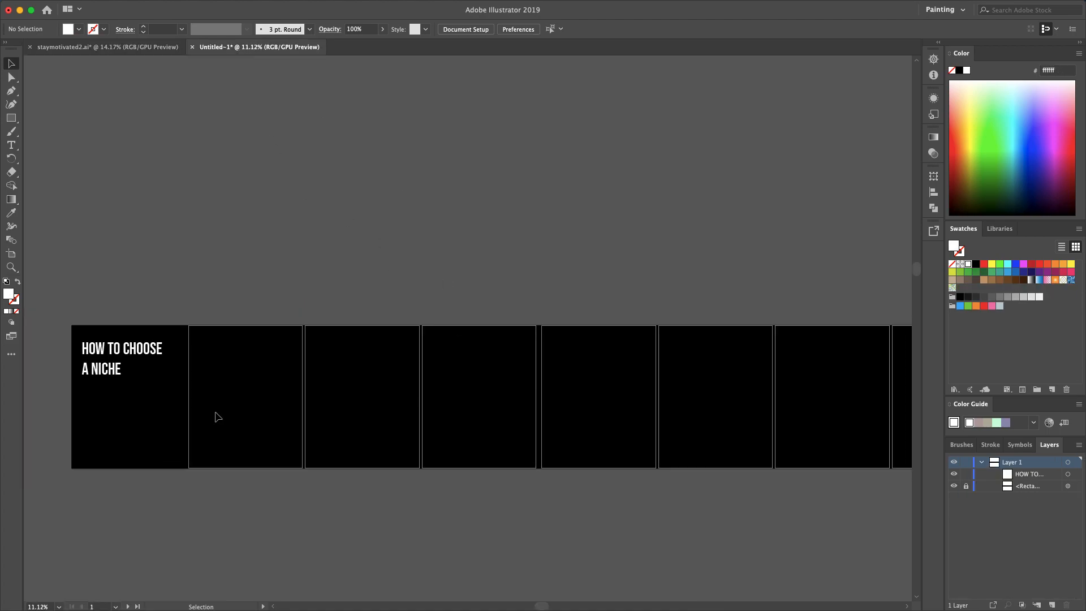
pyautogui.scroll(5, 216, 413)
pyautogui.hscroll(-5, 216, 413)
pyautogui.hotkey('ctrl', 'Right')
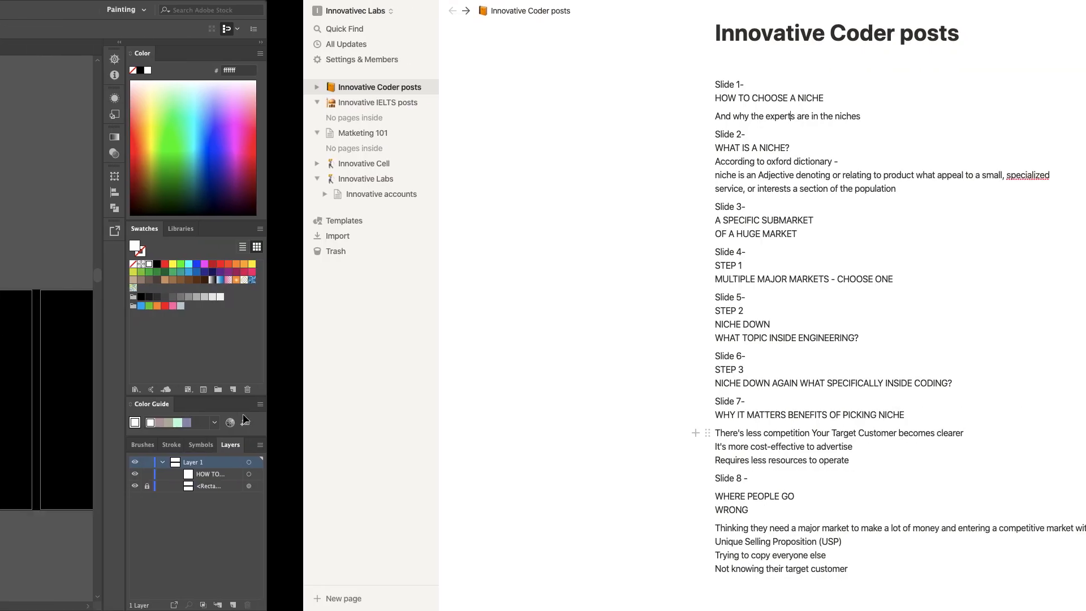
pyautogui.hotkey('ctrl', 'Right')
pyautogui.hotkey('ctrl', 'Left')
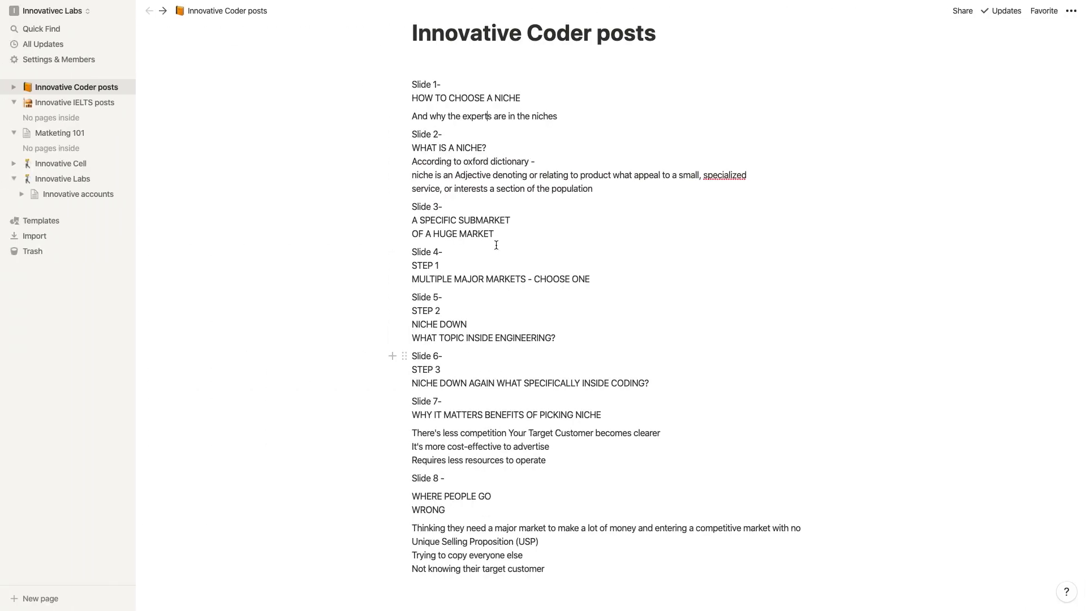
pyautogui.doubleClick(488, 117)
pyautogui.tripleClick(489, 117)
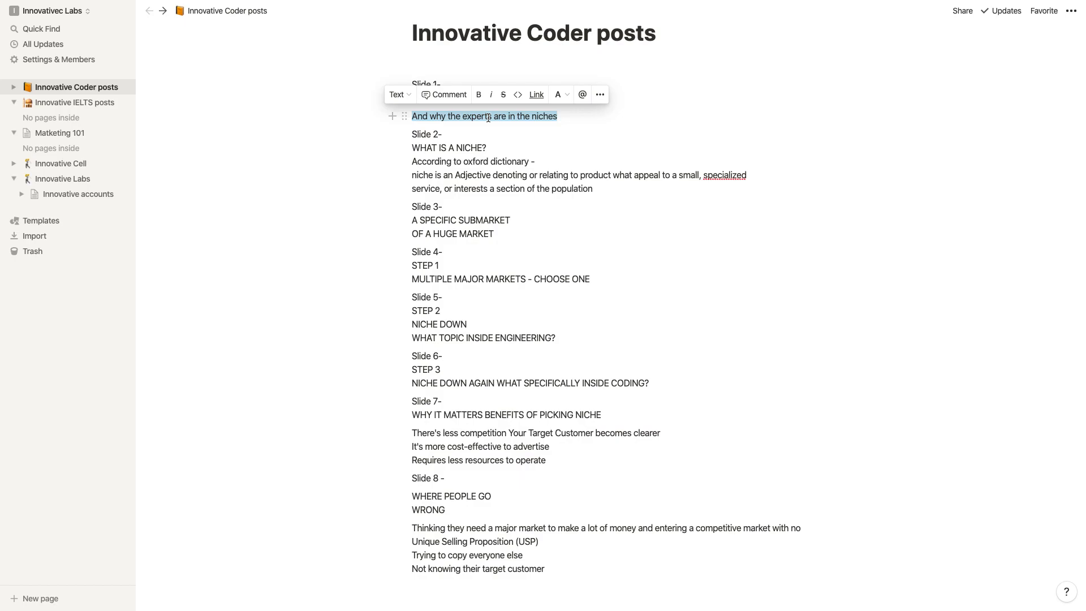
pyautogui.hotkey('ctrl', 'Left')
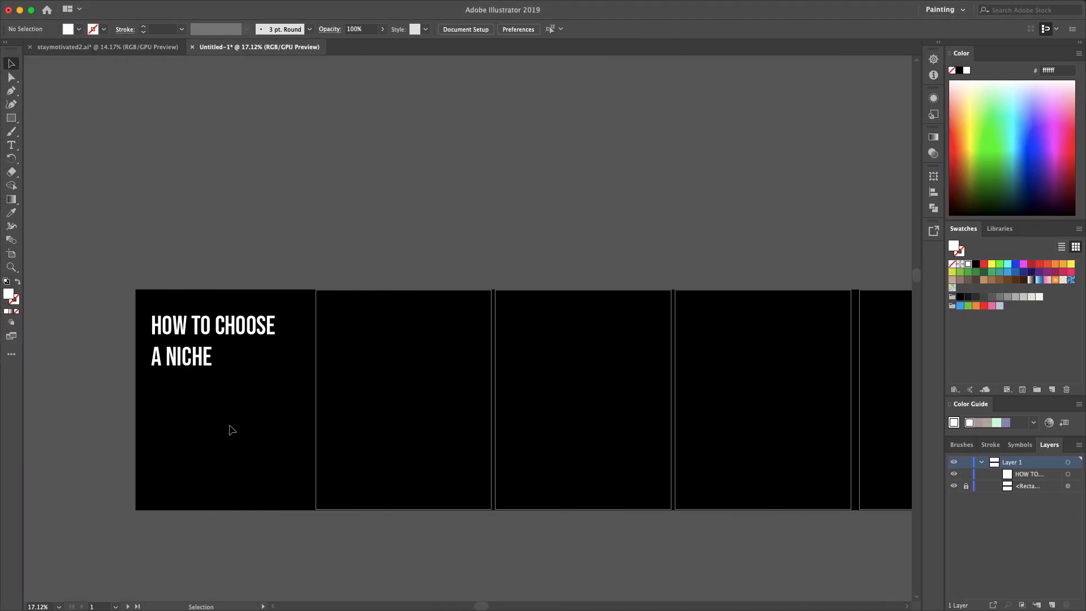
# Step: Paste the copied line as new text below the "HOW TO CHOOSE A NICHE" title on the first artboard and fill it white
pyautogui.press('t')
pyautogui.click(166, 401)
pyautogui.press('cmd+v')
pyautogui.press('Escape')
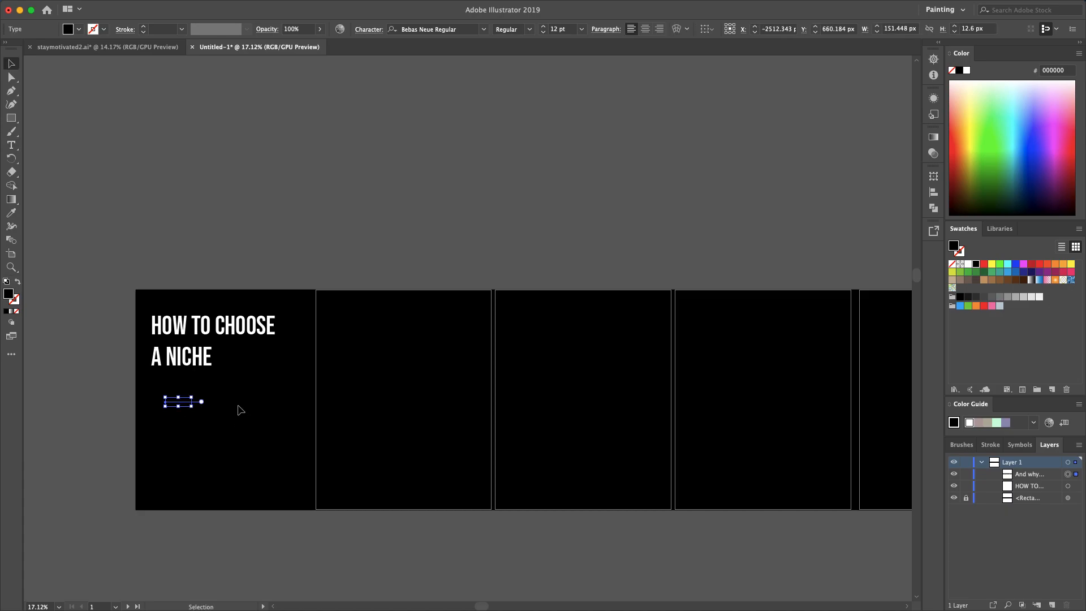
pyautogui.click(968, 265)
pyautogui.click(308, 397)
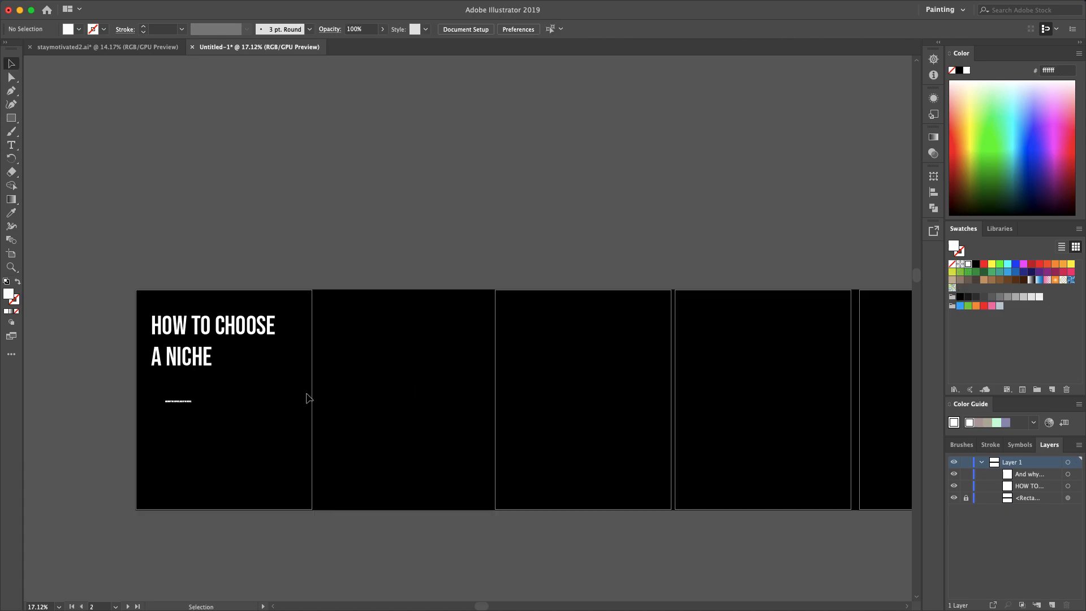
pyautogui.click(188, 402)
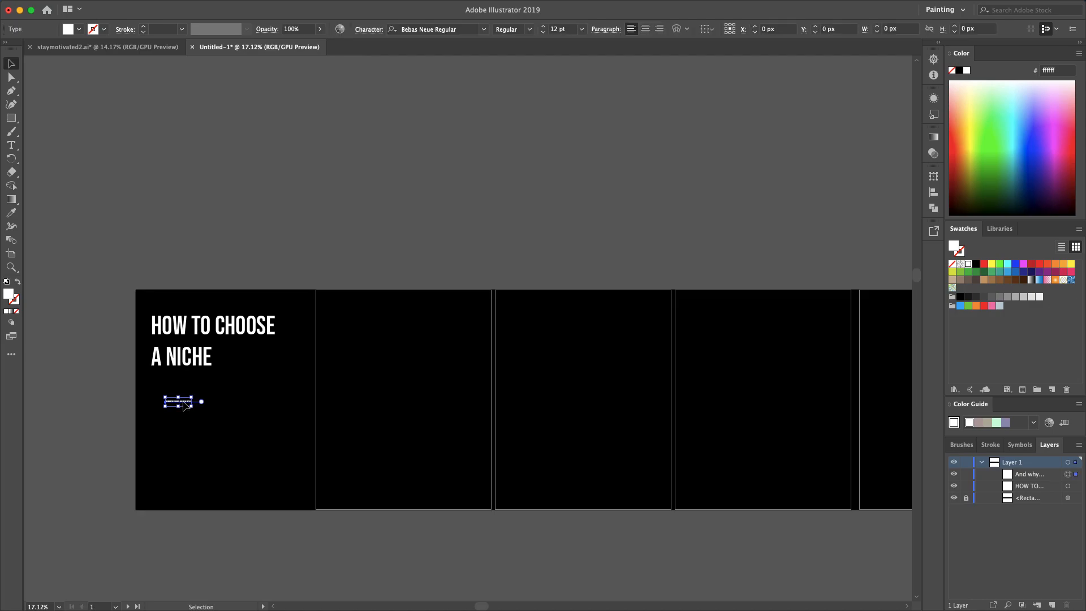